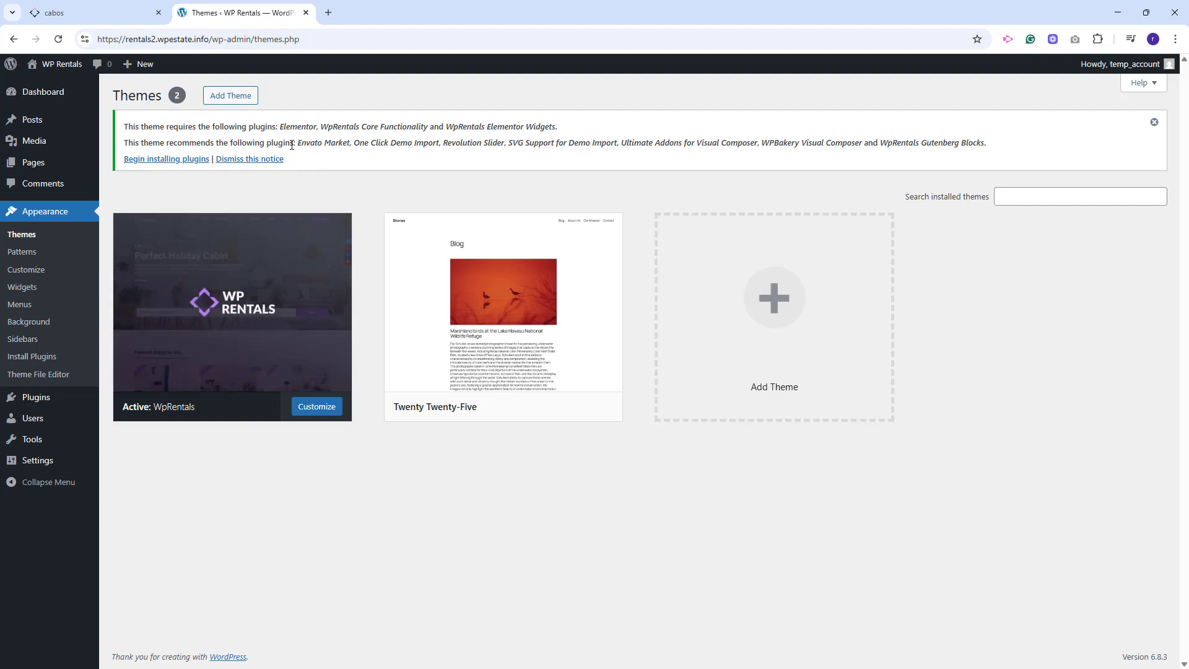
# Open the theme's required plugins installer and bulk-install all ten required and recommended plugins.
pyautogui.click(162, 160)
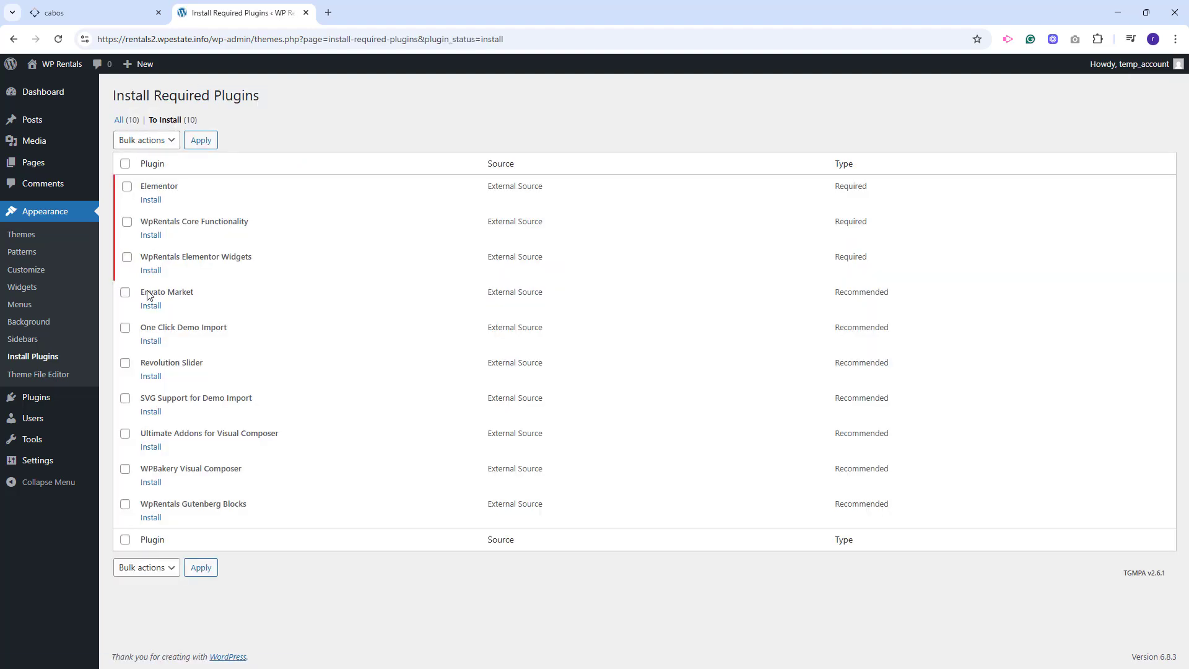
pyautogui.click(125, 163)
pyautogui.click(151, 140)
pyautogui.click(130, 173)
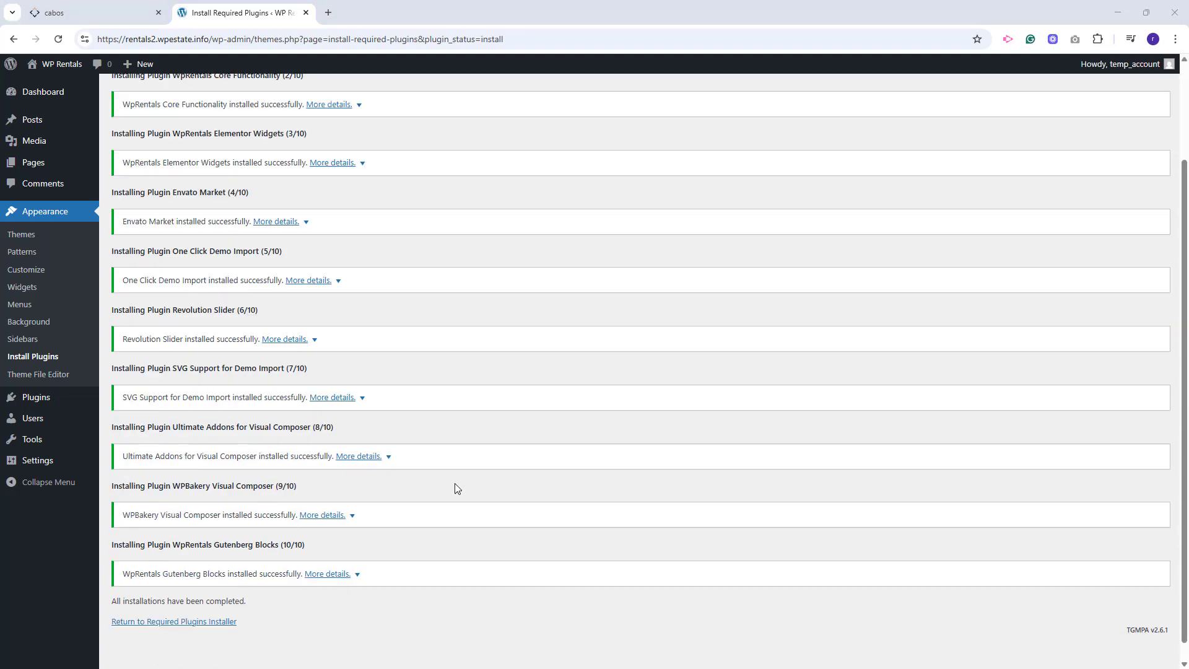
# Return to the required plugins installer and activate WpRentals Core Functionality.
pyautogui.scroll(-1, 455, 488)
pyautogui.click(118, 603)
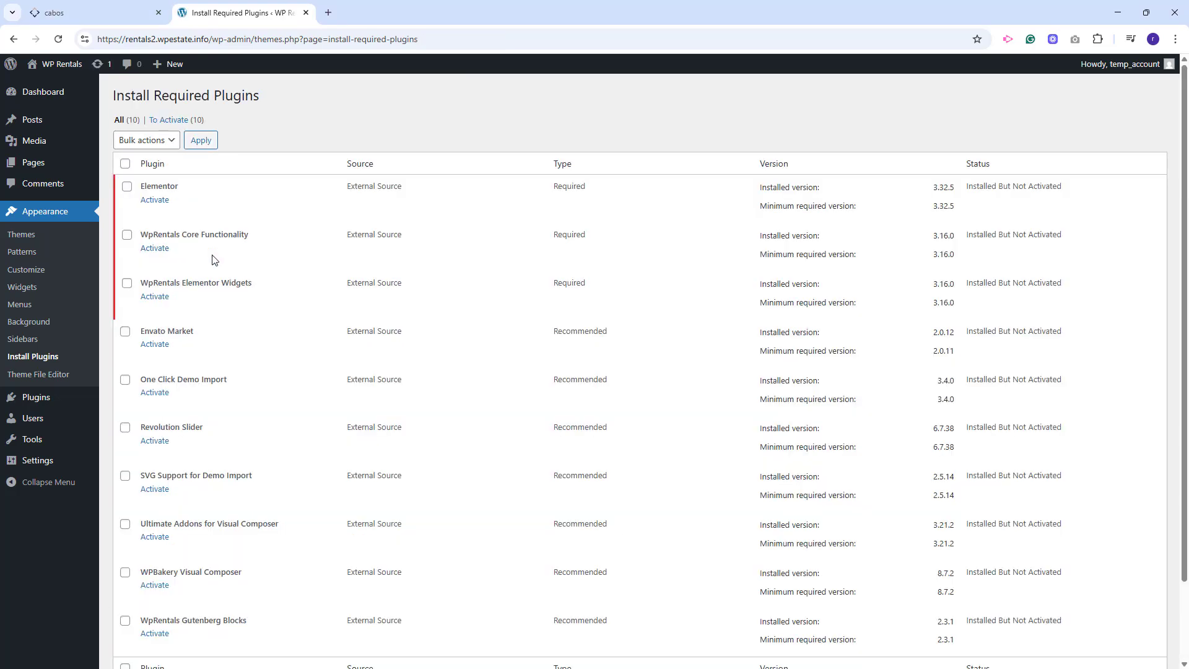
pyautogui.click(155, 248)
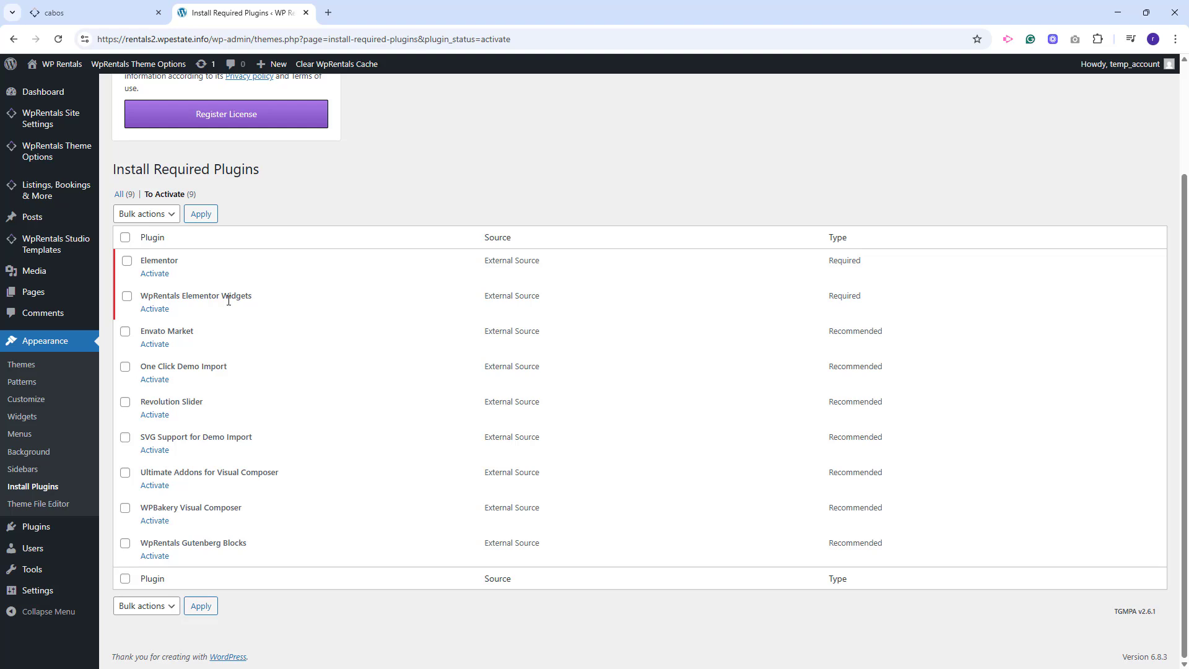
# Bulk-activate the two remaining required plugins, Elementor and WpRentals Elementor Widgets.
pyautogui.click(127, 296)
pyautogui.click(151, 215)
pyautogui.click(133, 266)
pyautogui.click(200, 213)
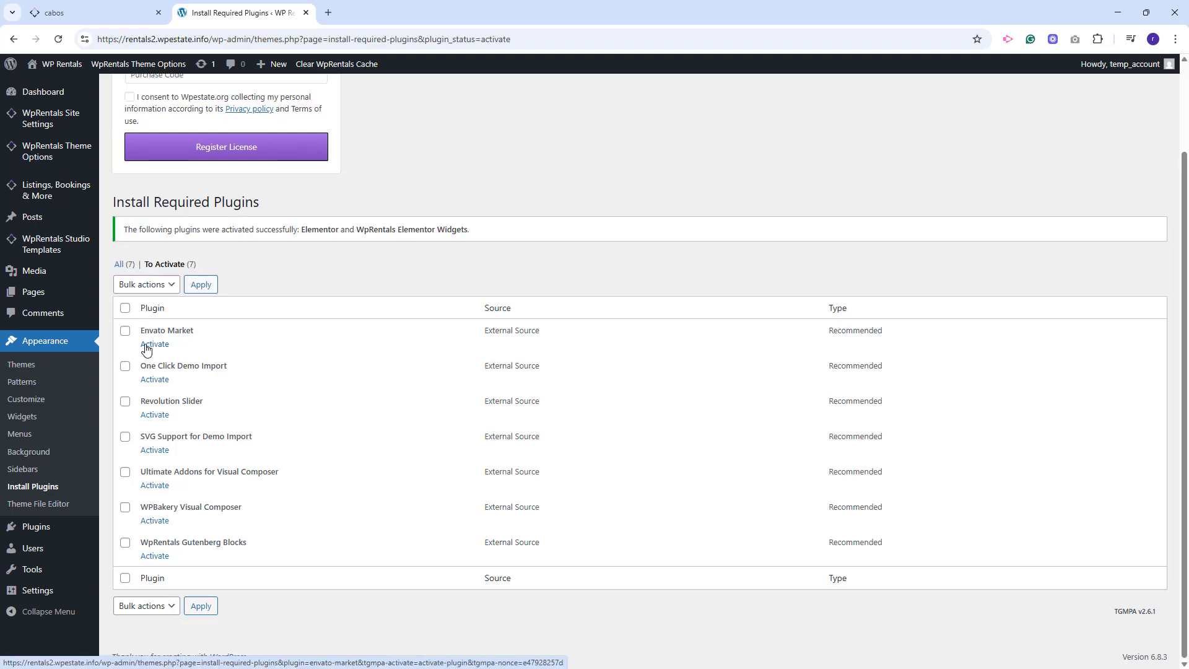
# Activate Envato Market, One Click Demo Import, Revolution Slider and SVG Support one by one, and the three remaining recommended plugins together.
pyautogui.click(146, 345)
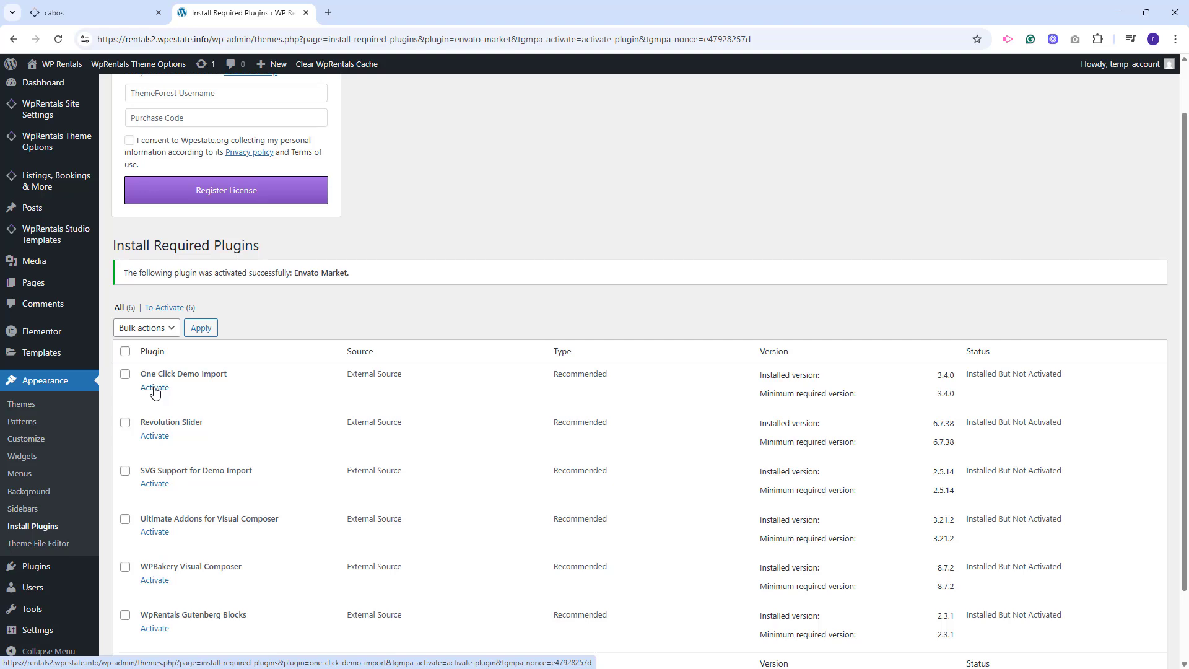
pyautogui.click(155, 389)
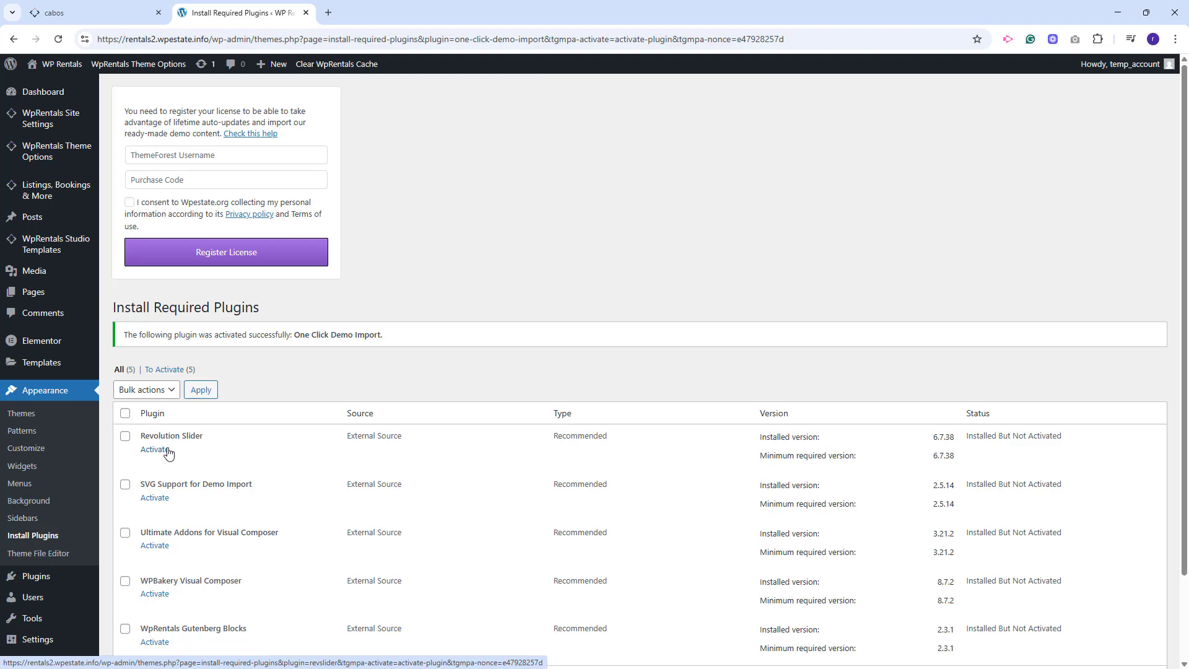
pyautogui.click(155, 450)
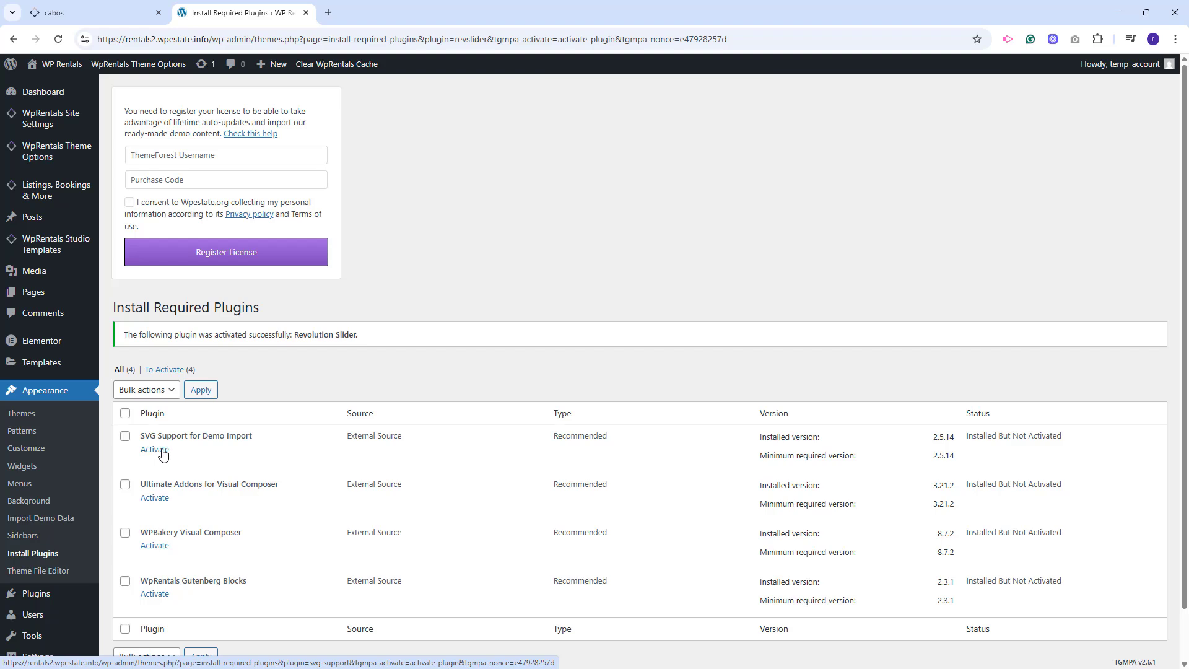
pyautogui.click(163, 455)
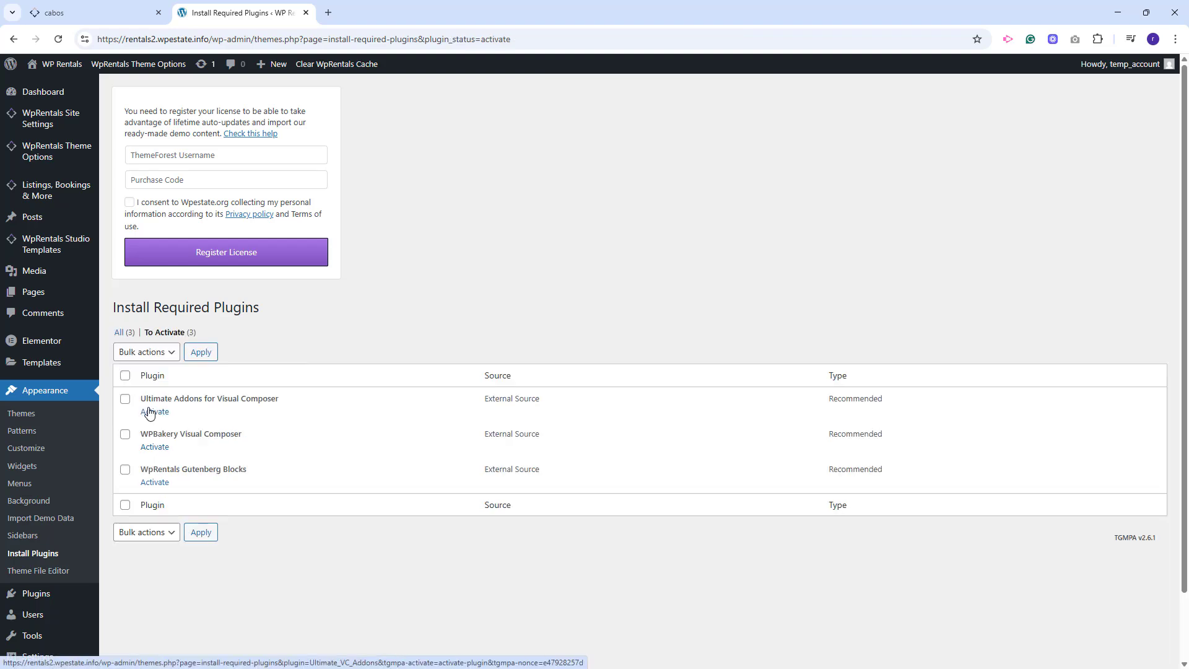
pyautogui.click(125, 375)
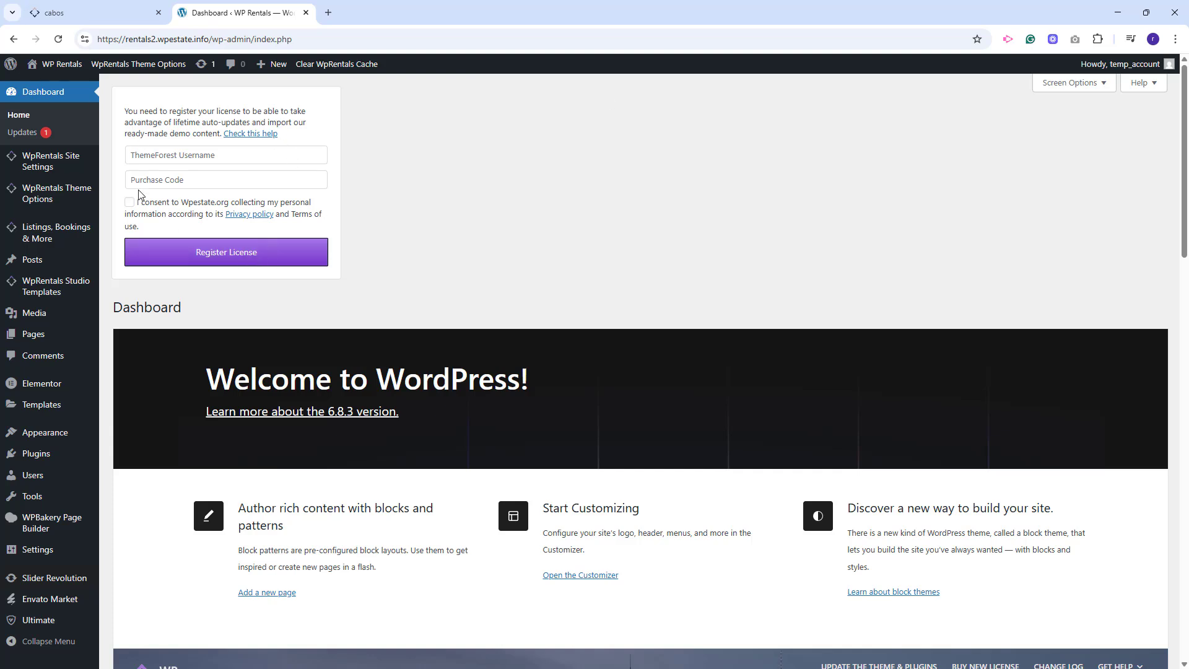
# Register the theme license with the ThemeForest username, purchase code and data consent, and open the WpRentals License page.
pyautogui.click(216, 156)
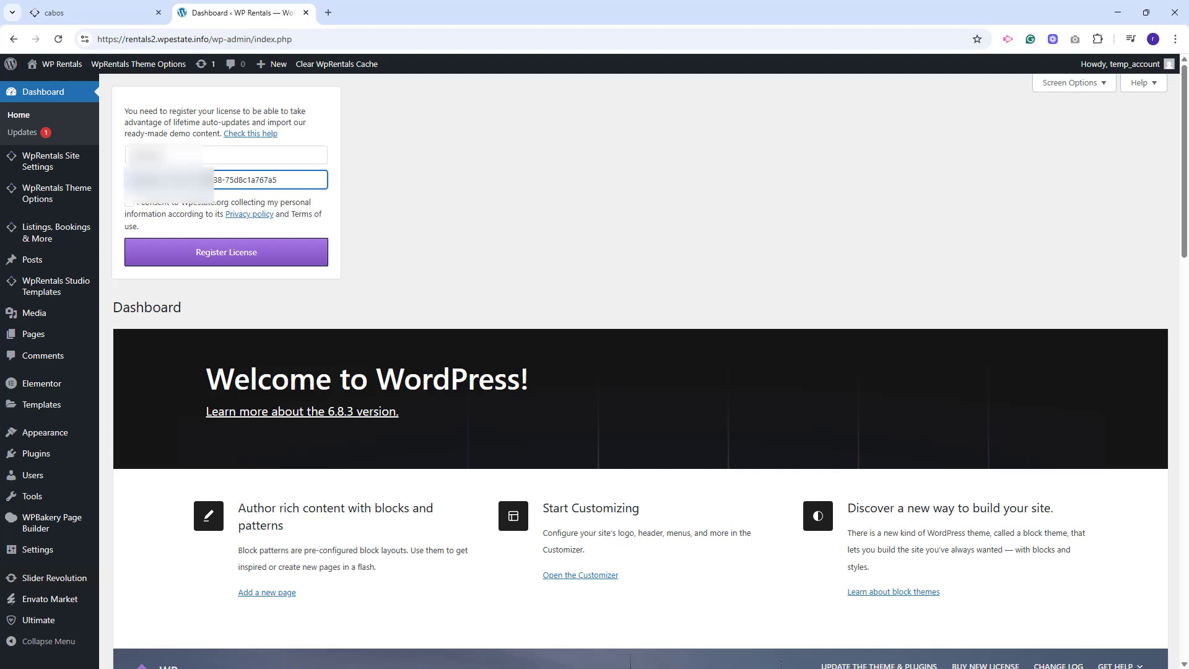
pyautogui.click(128, 206)
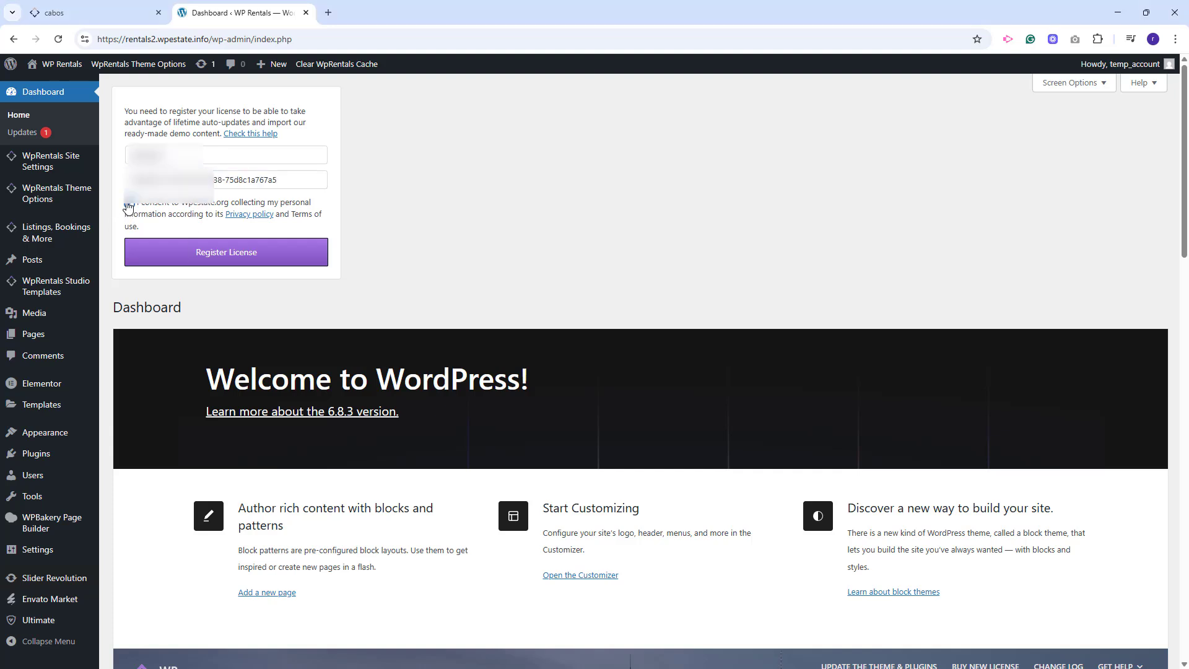
pyautogui.click(175, 257)
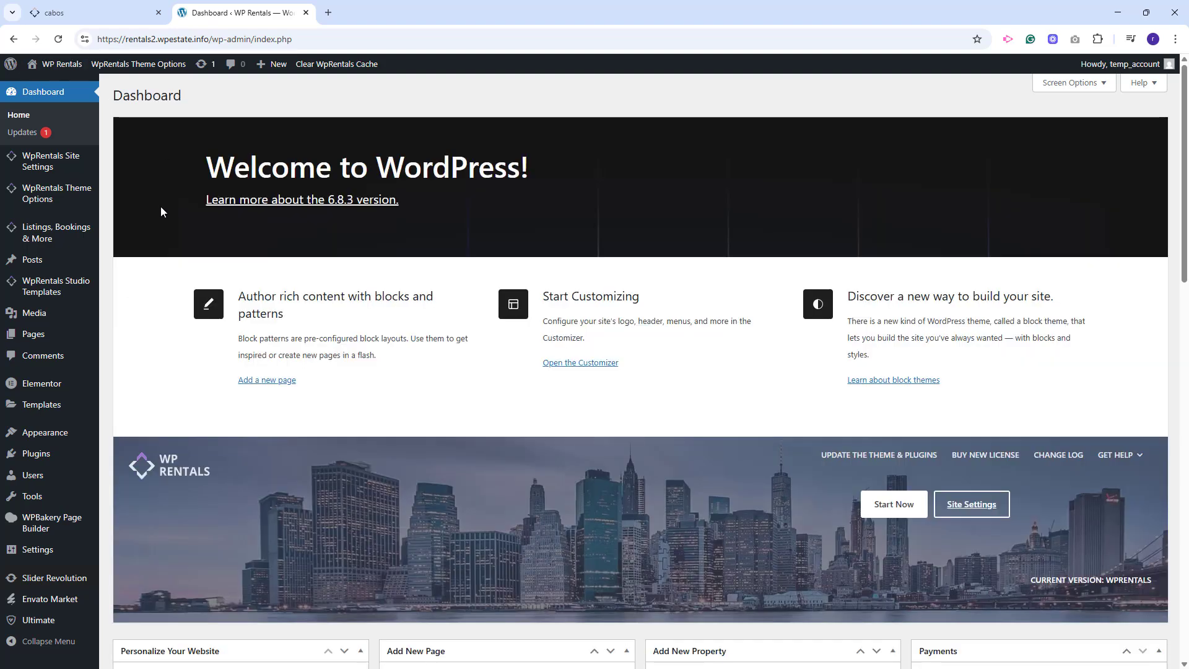
pyautogui.moveTo(26, 176)
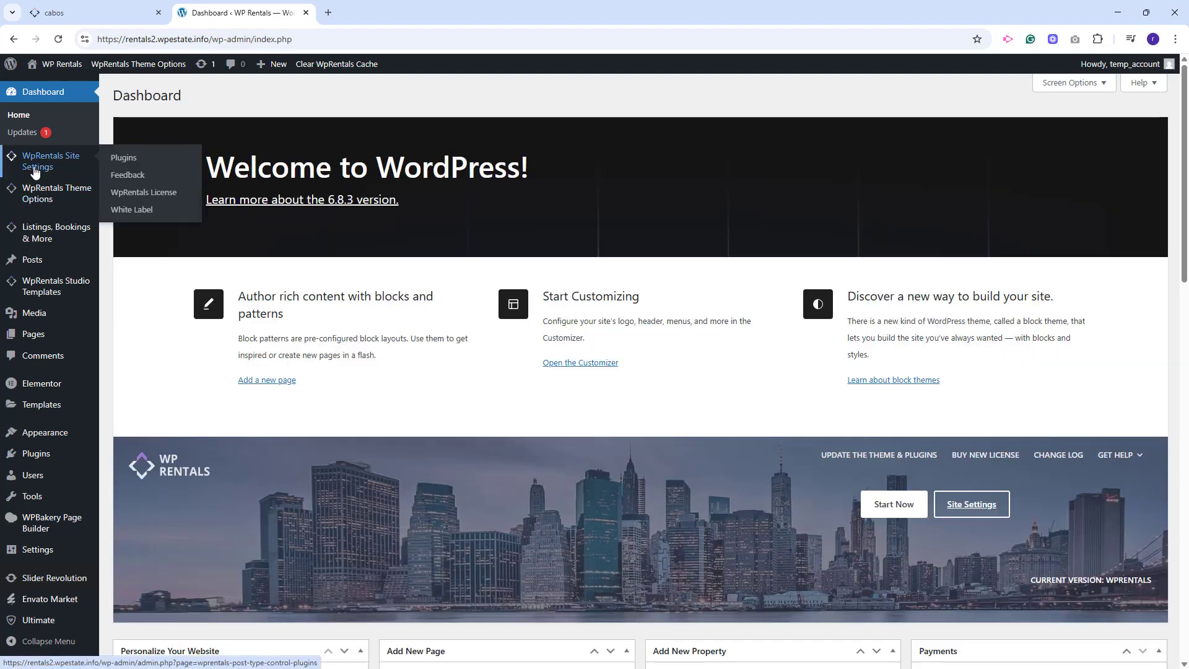
pyautogui.click(142, 197)
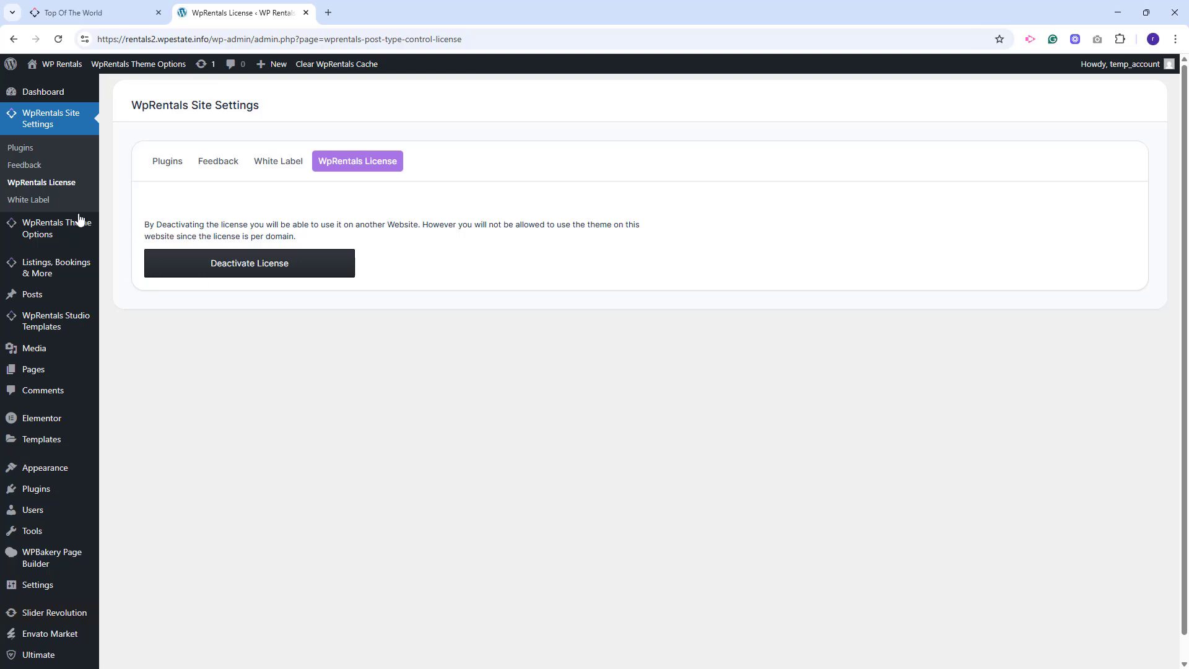
# Browse the WpRentals demos and import the Honolulu Demo without selecting any of the optional recommended plugins.
pyautogui.moveTo(35, 236)
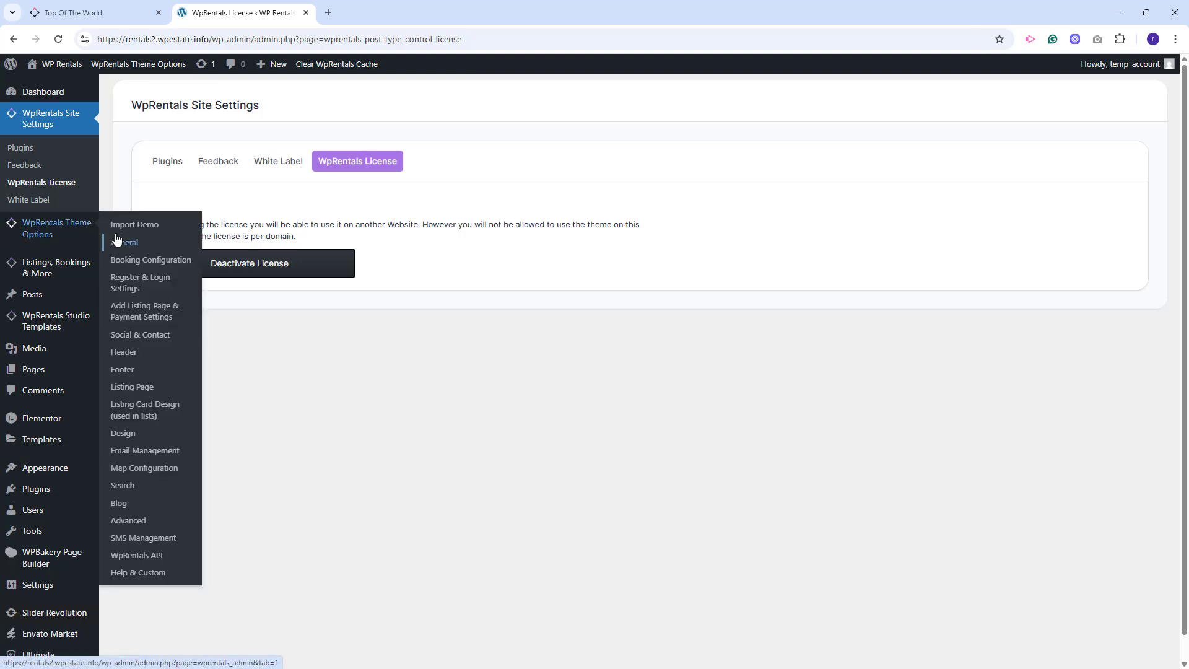
pyautogui.click(134, 224)
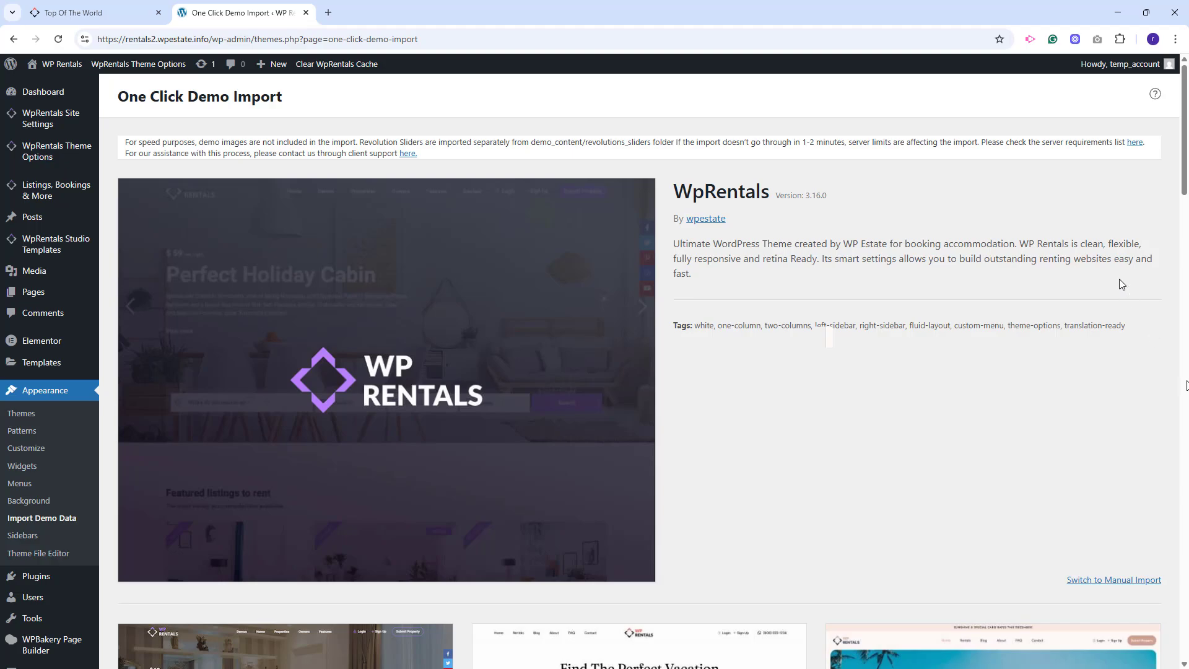
pyautogui.scroll(-4, 815, 337)
pyautogui.scroll(-4, 808, 333)
pyautogui.scroll(-8, 809, 332)
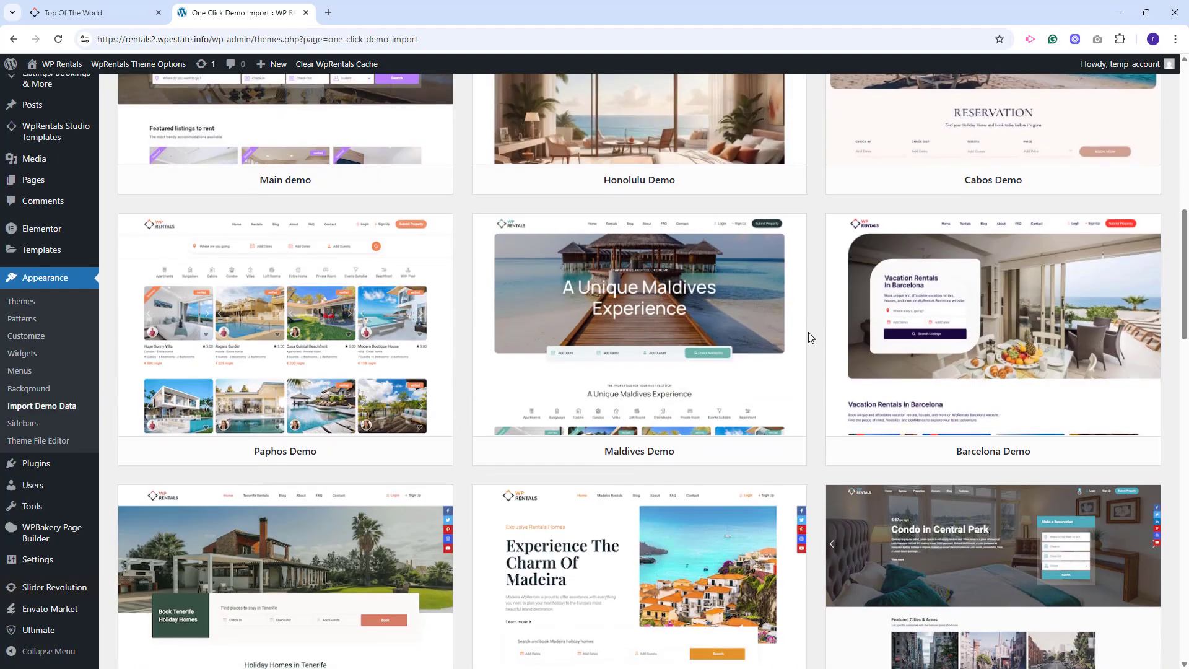
pyautogui.scroll(9, 812, 327)
pyautogui.moveTo(764, 345)
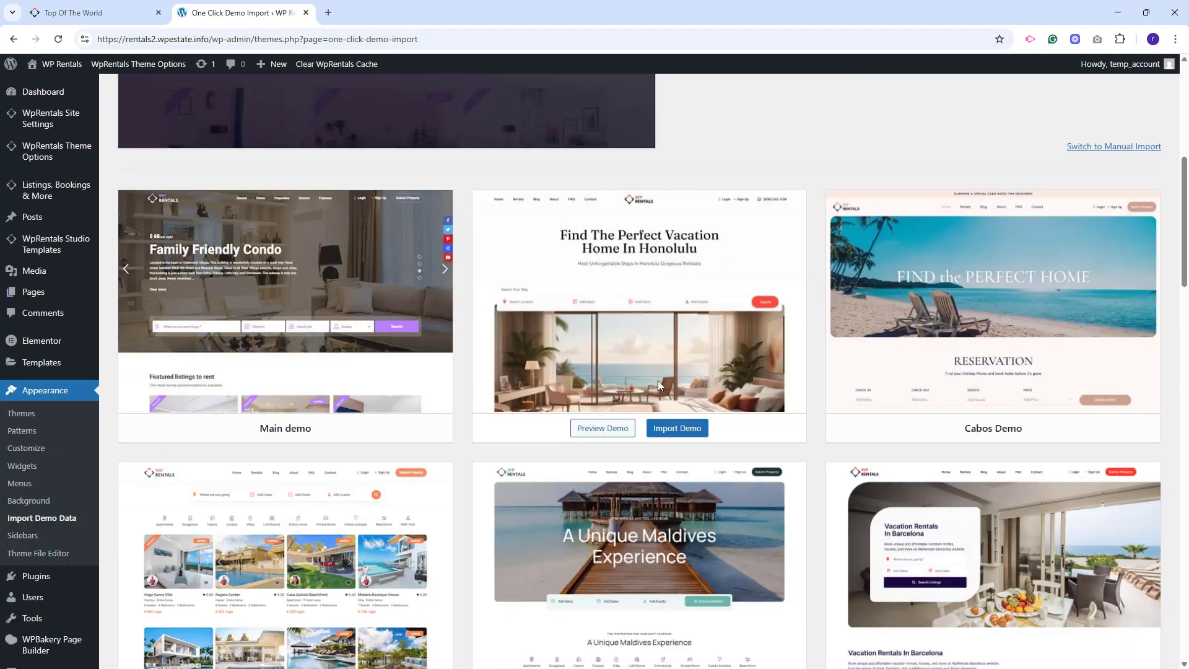
pyautogui.click(677, 428)
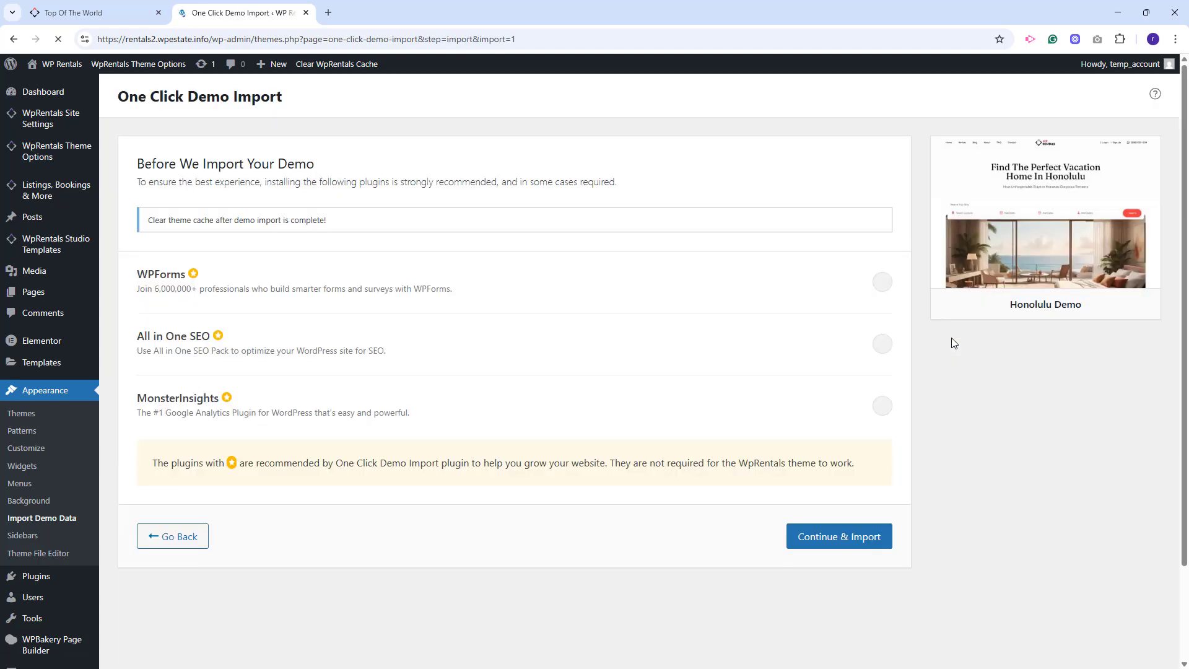
pyautogui.click(842, 537)
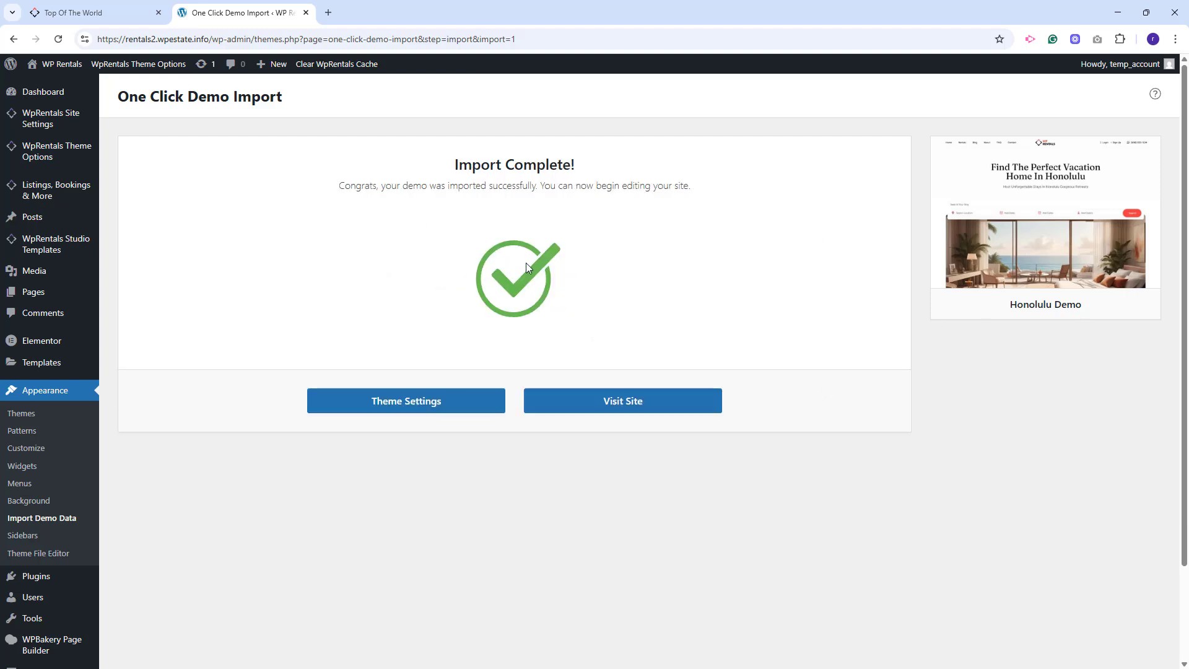
# Open the imported site in a new browser tab, look over its home page and return to the import page.
pyautogui.rightClick(639, 404)
pyautogui.click(673, 418)
pyautogui.hotkey('ctrl', 'Tab')
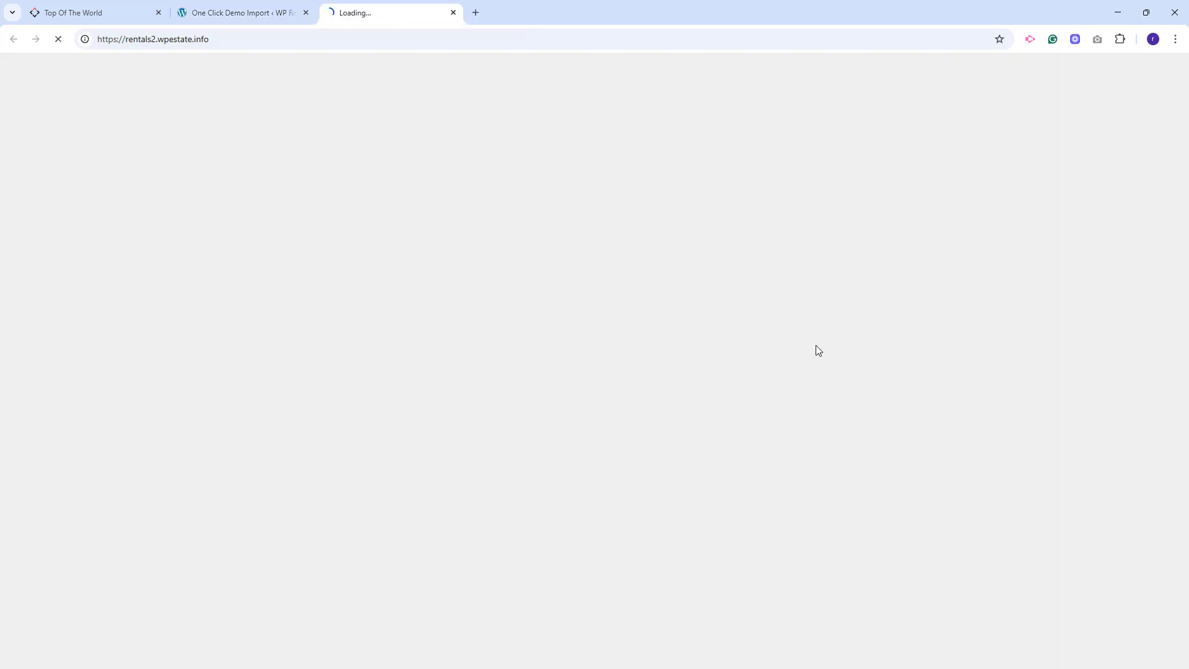
pyautogui.scroll(-5, 835, 250)
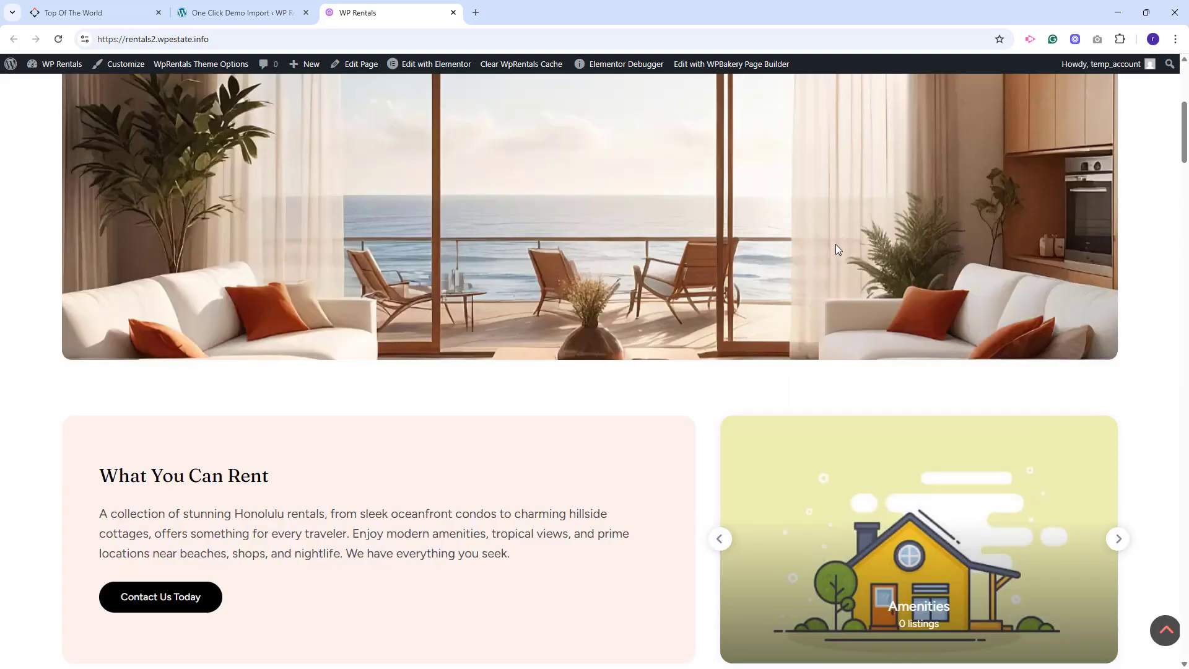
pyautogui.scroll(5, 830, 310)
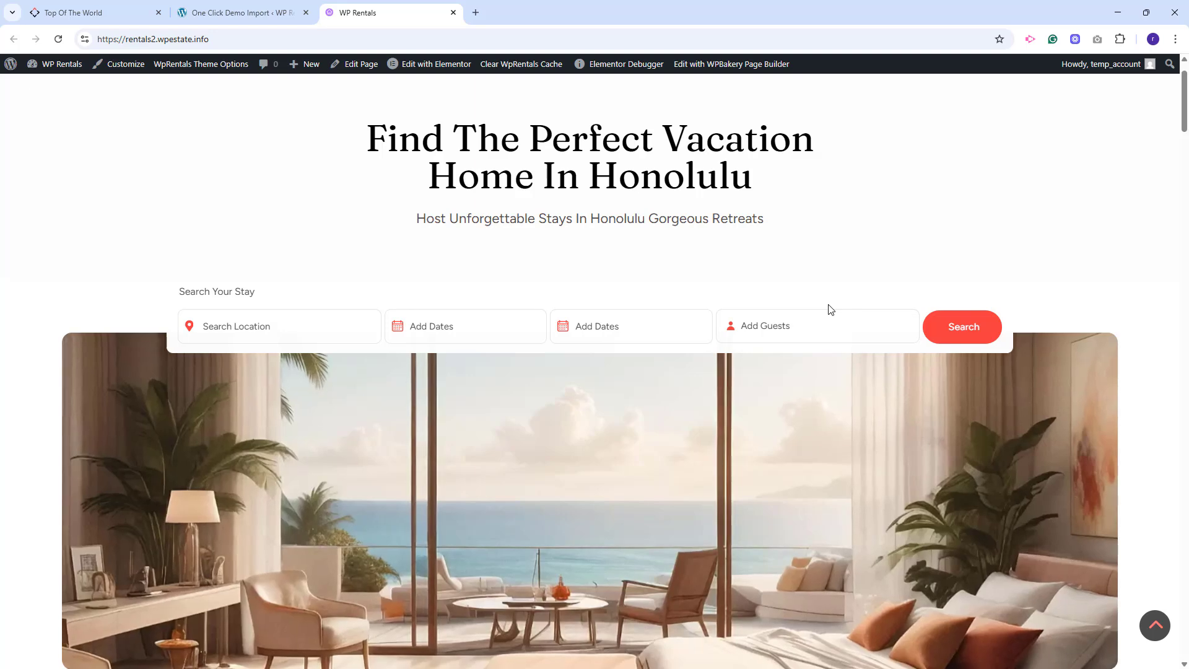
pyautogui.hotkey('ctrl', 'shift', 'Tab')
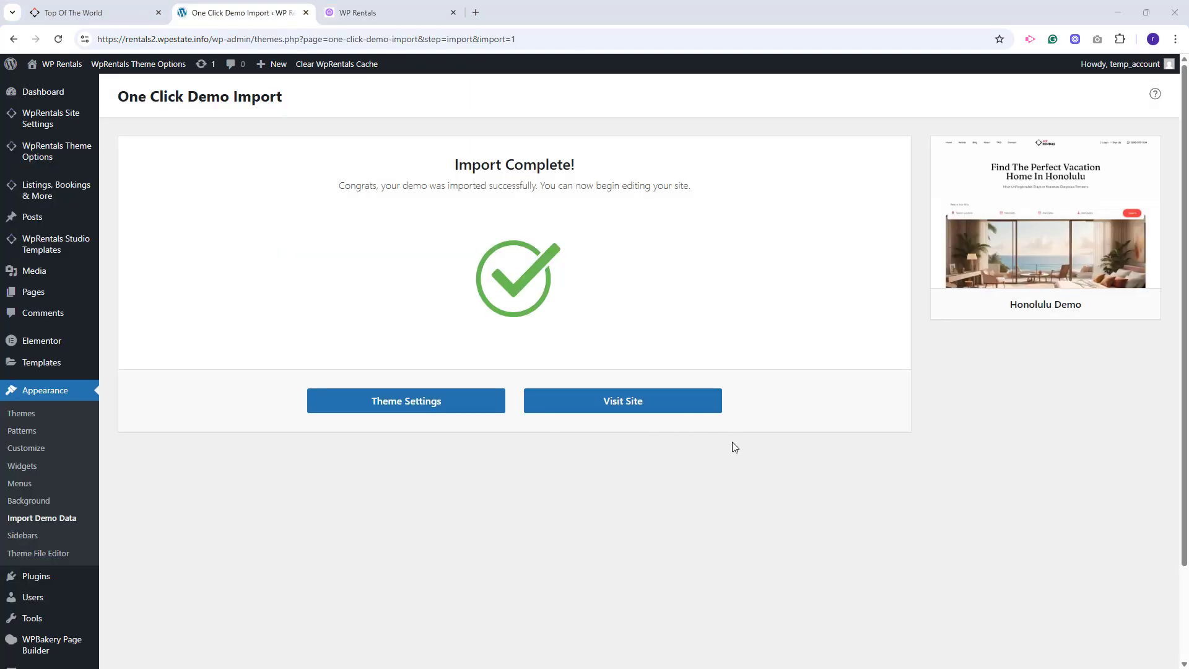
# Set the site's permalink structure to Post name and save the changes.
pyautogui.scroll(-2, 971, 422)
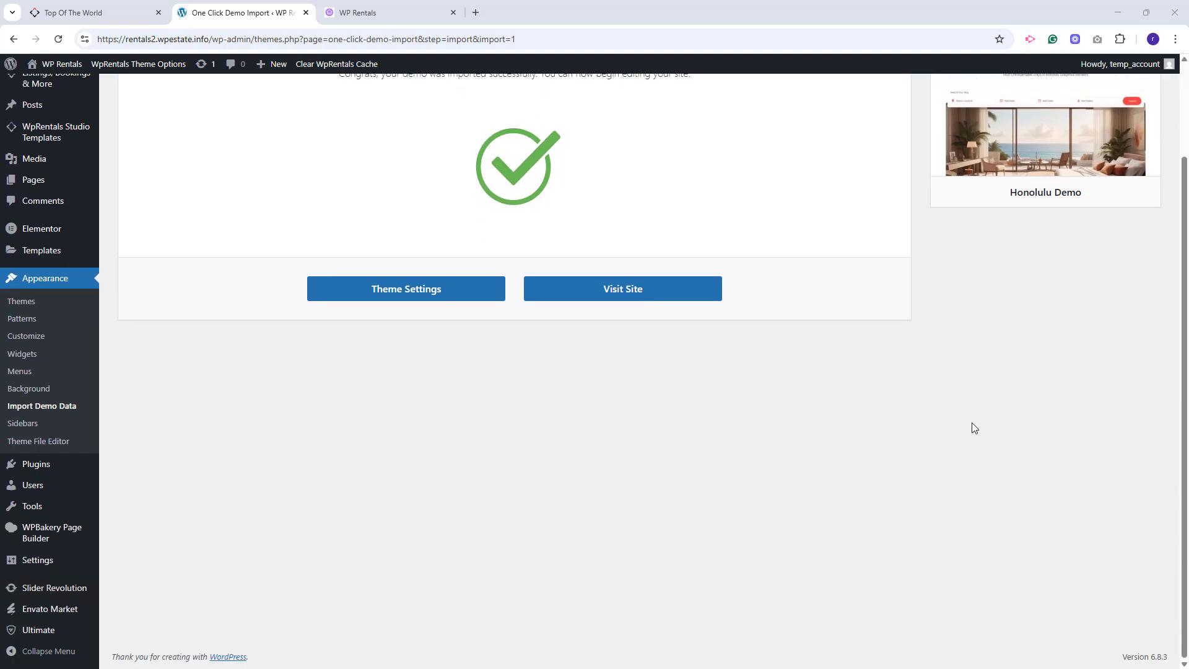
pyautogui.moveTo(47, 575)
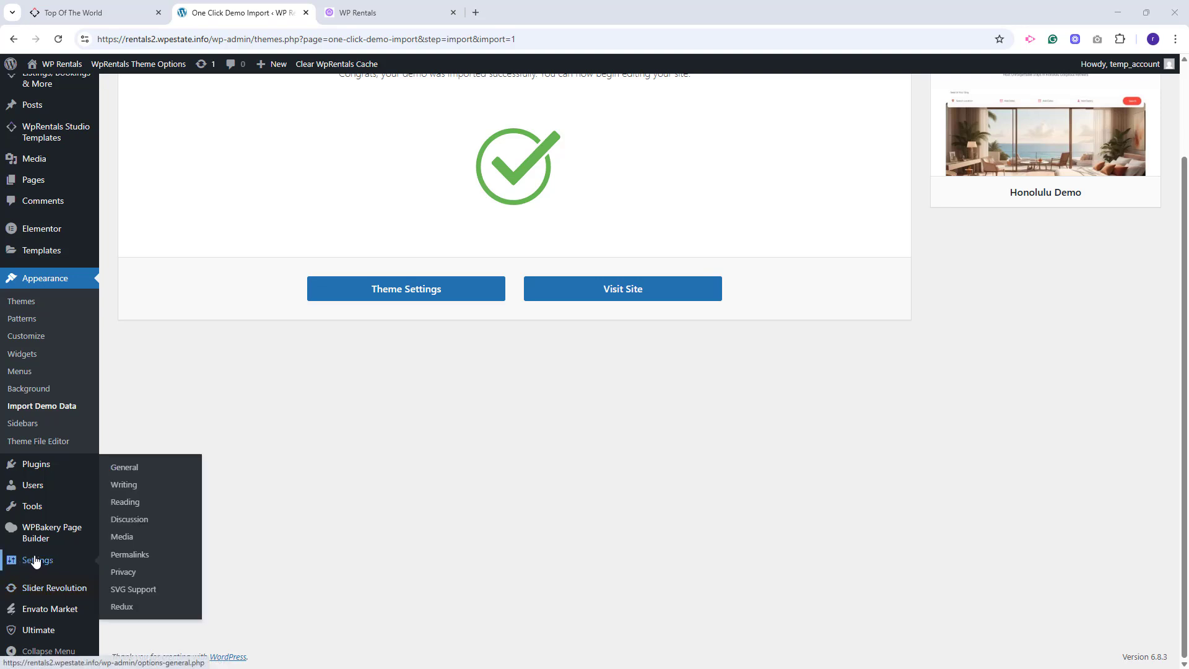
pyautogui.click(128, 555)
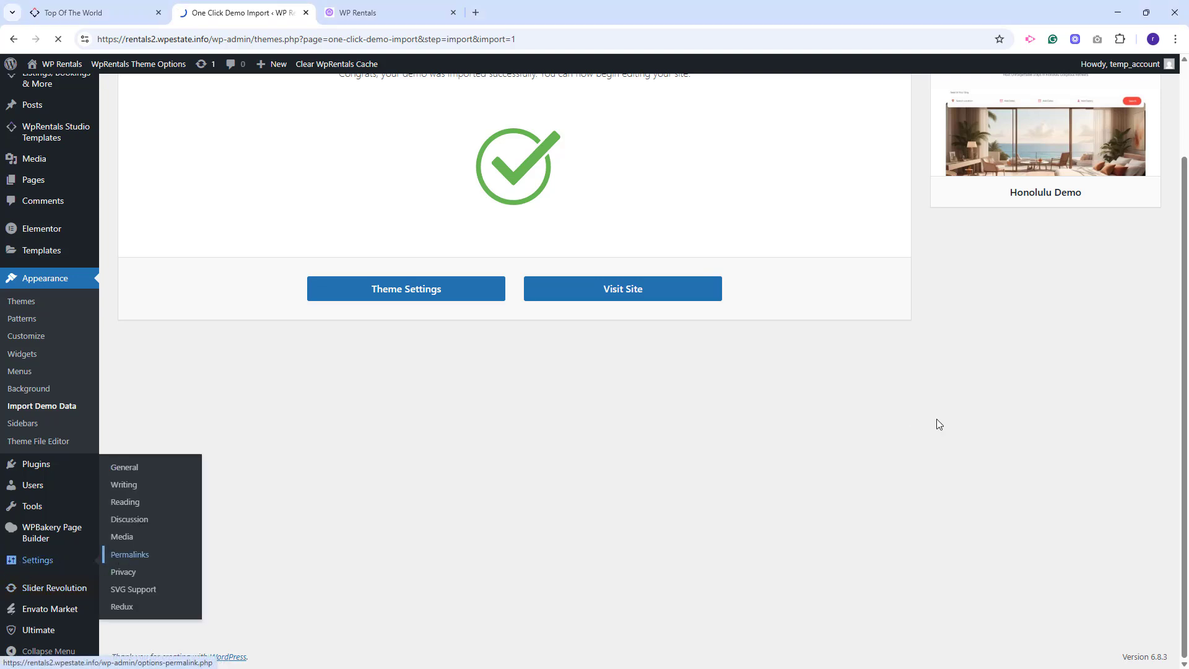
pyautogui.click(255, 360)
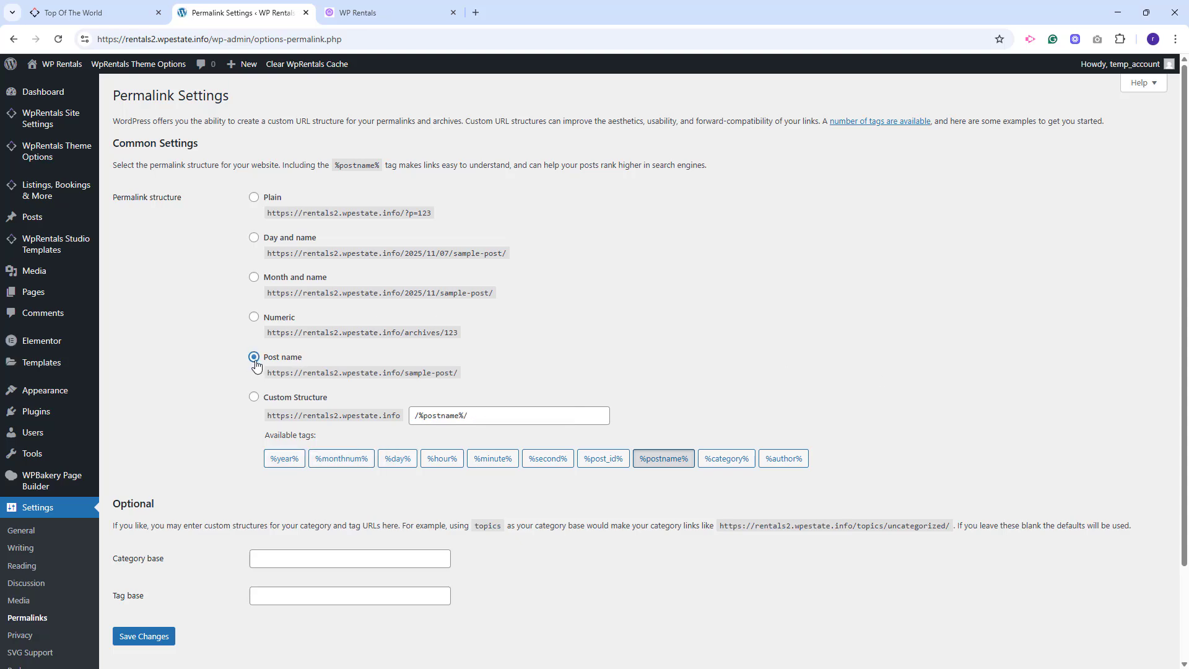
pyautogui.click(129, 647)
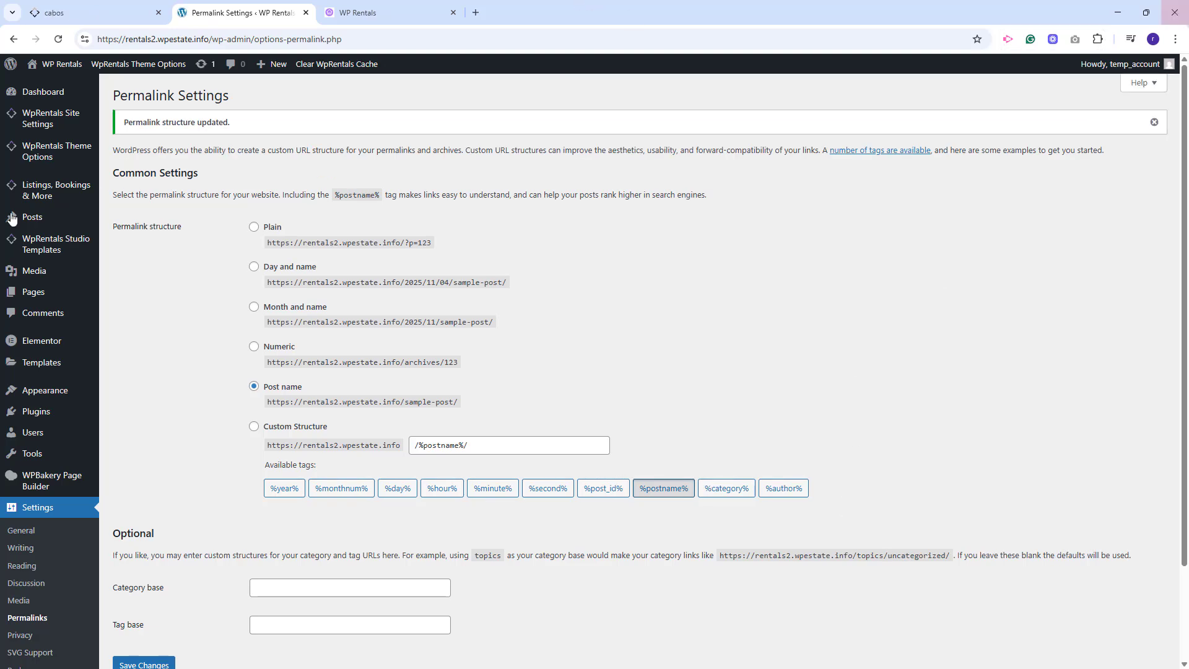
# Look through the WpRentals theme option sections and open the Logos & Favicon settings under General.
pyautogui.moveTo(38, 158)
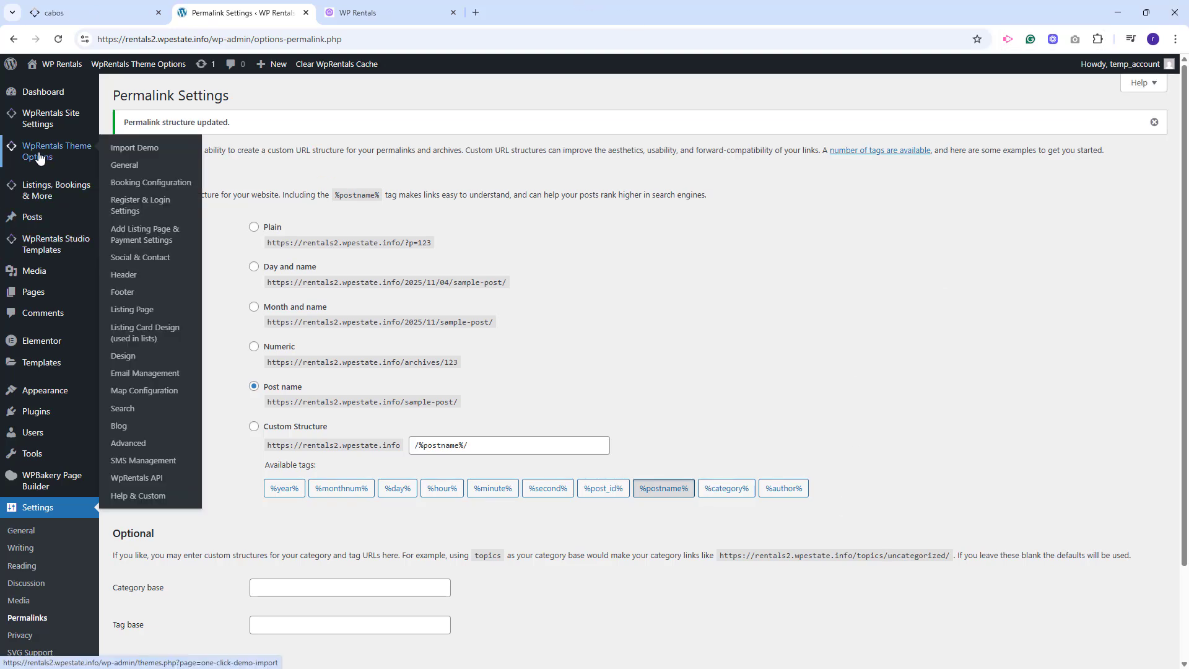
pyautogui.click(124, 166)
pyautogui.scroll(-2, 162, 205)
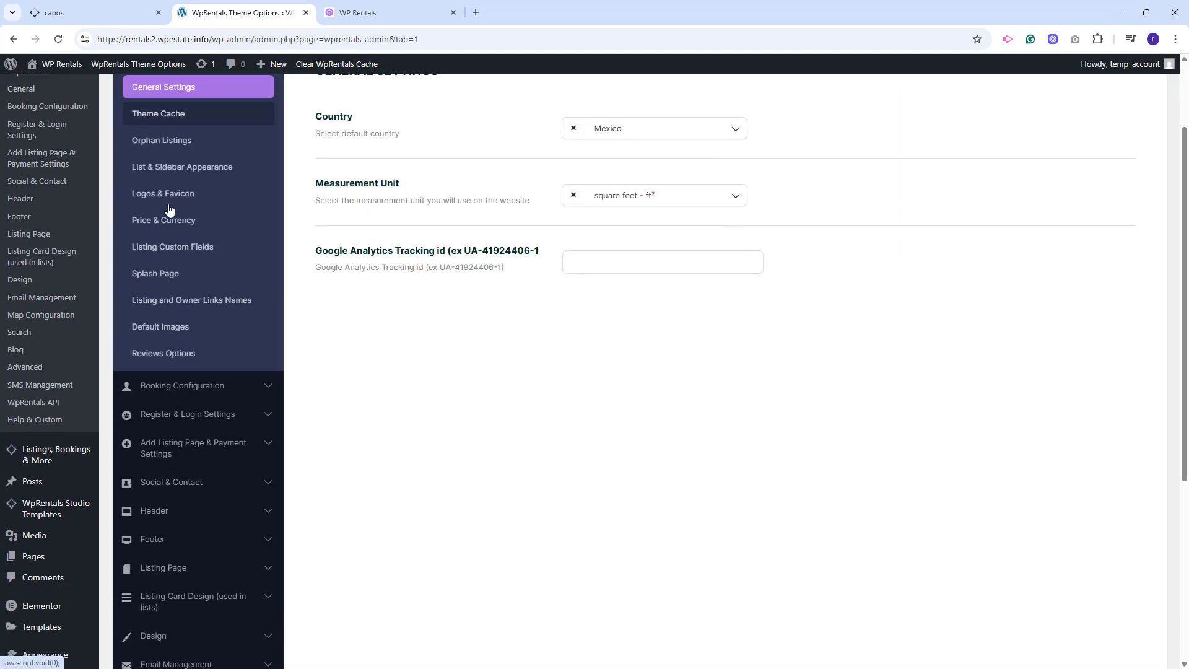
pyautogui.scroll(-5, 170, 211)
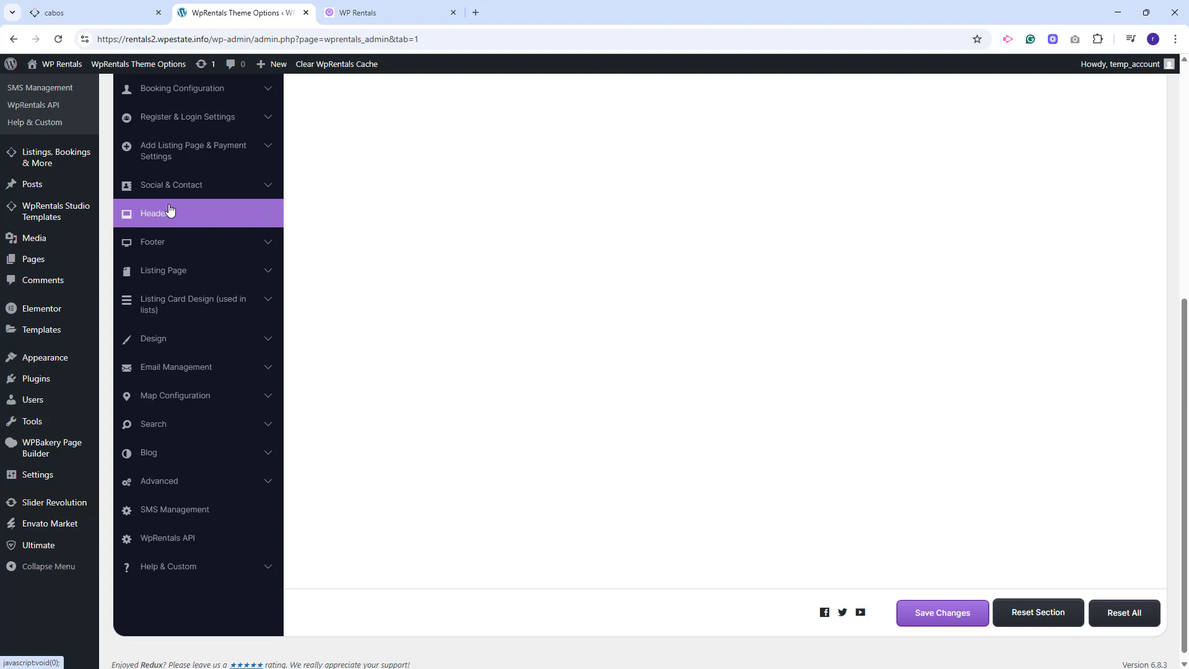
pyautogui.scroll(7, 170, 211)
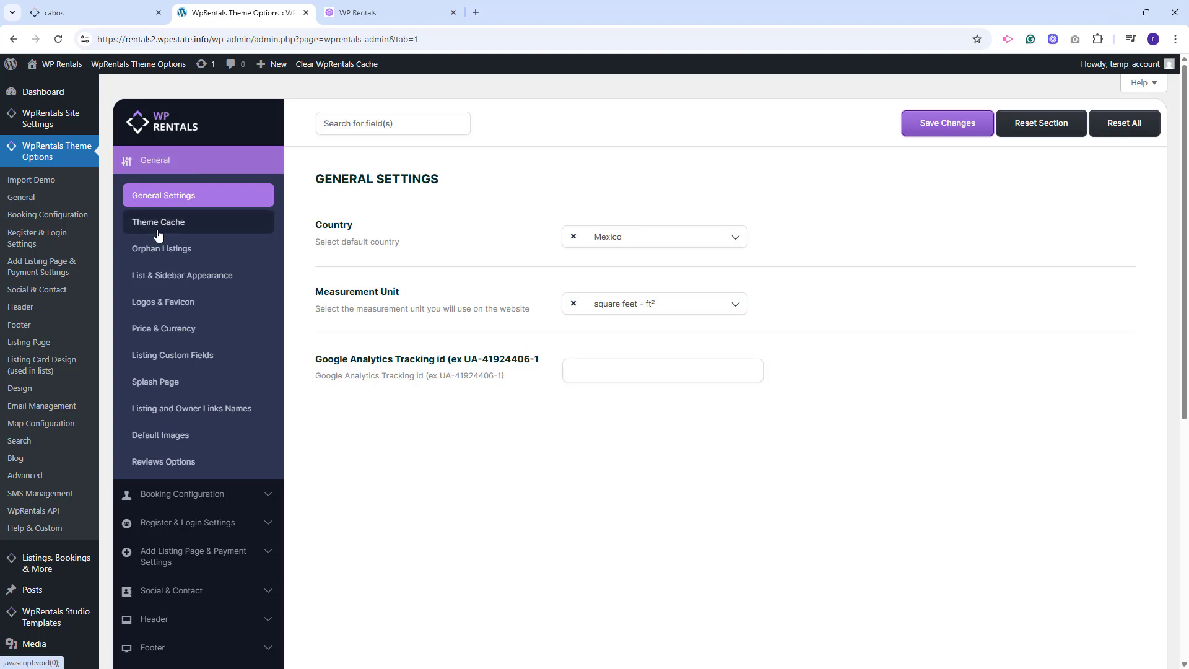
pyautogui.click(170, 302)
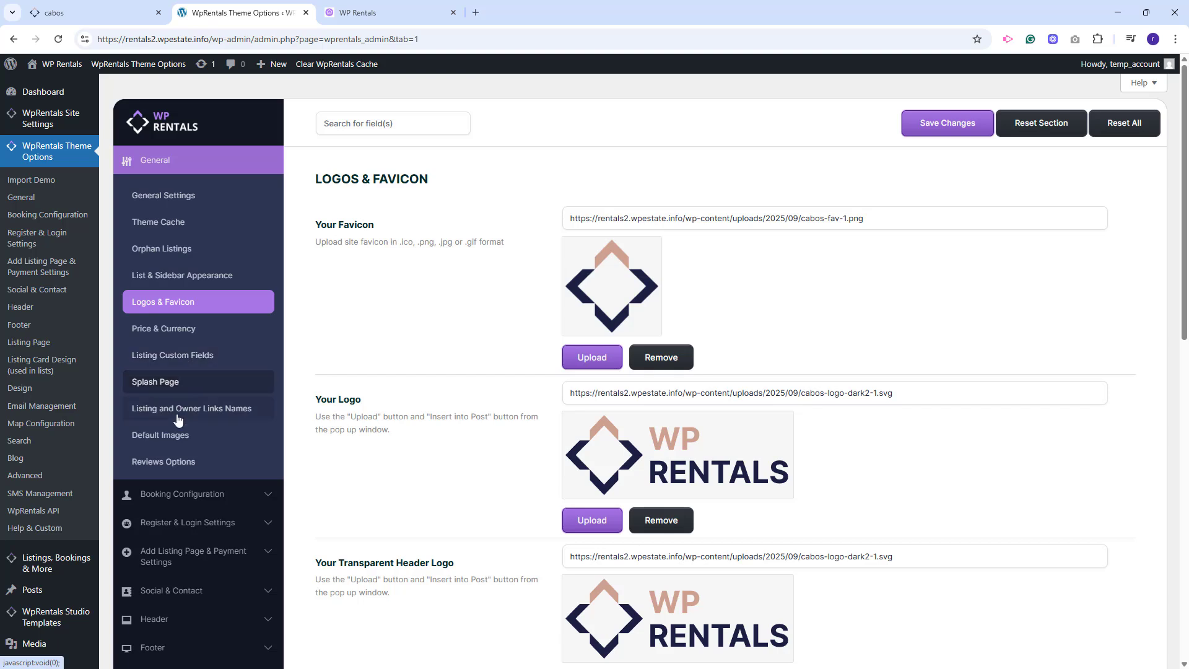
# Review the Booking Configuration theme options: form general settings, guest selector, form display and calendar settings.
pyautogui.click(191, 502)
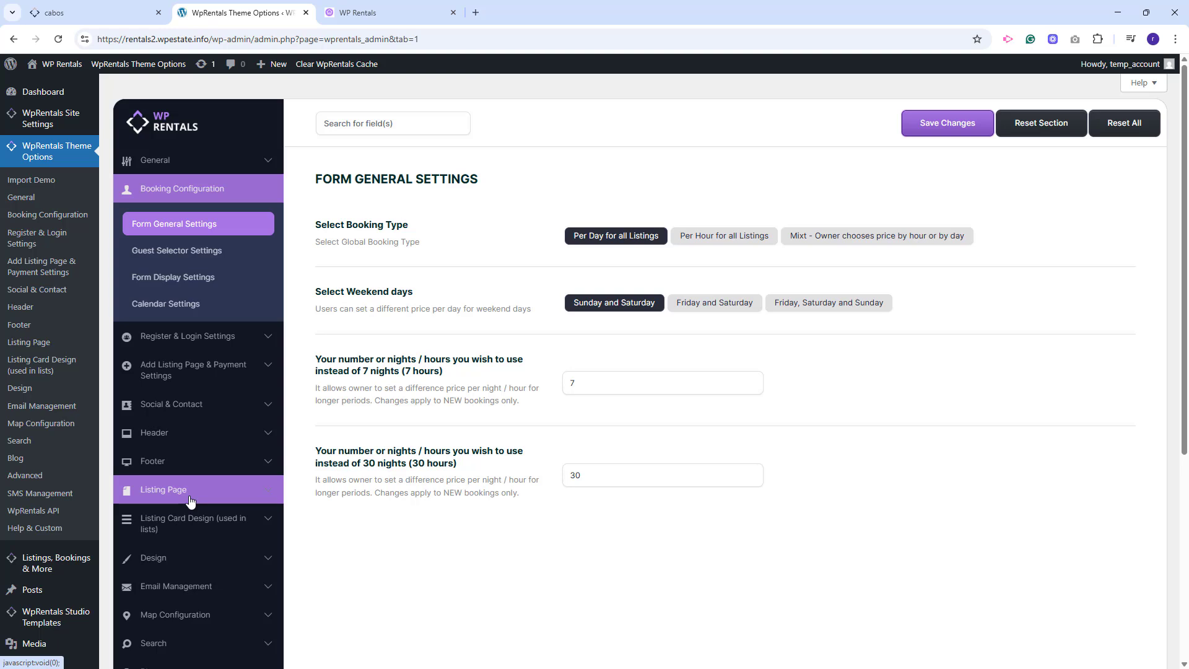
pyautogui.click(199, 256)
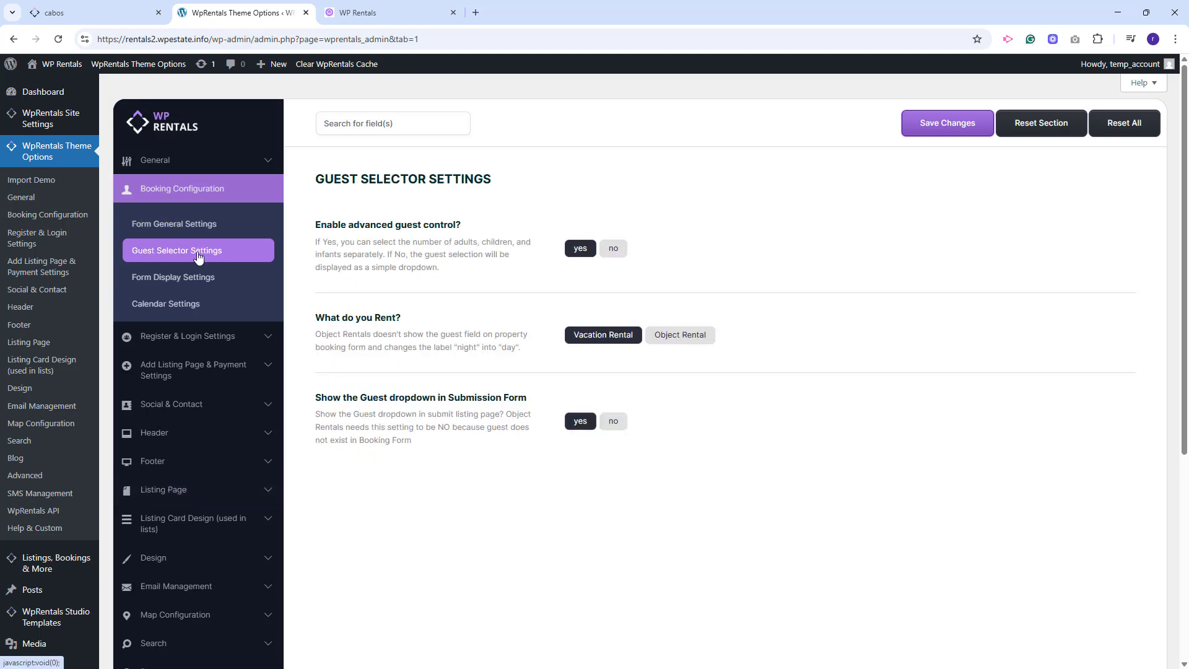
pyautogui.click(199, 285)
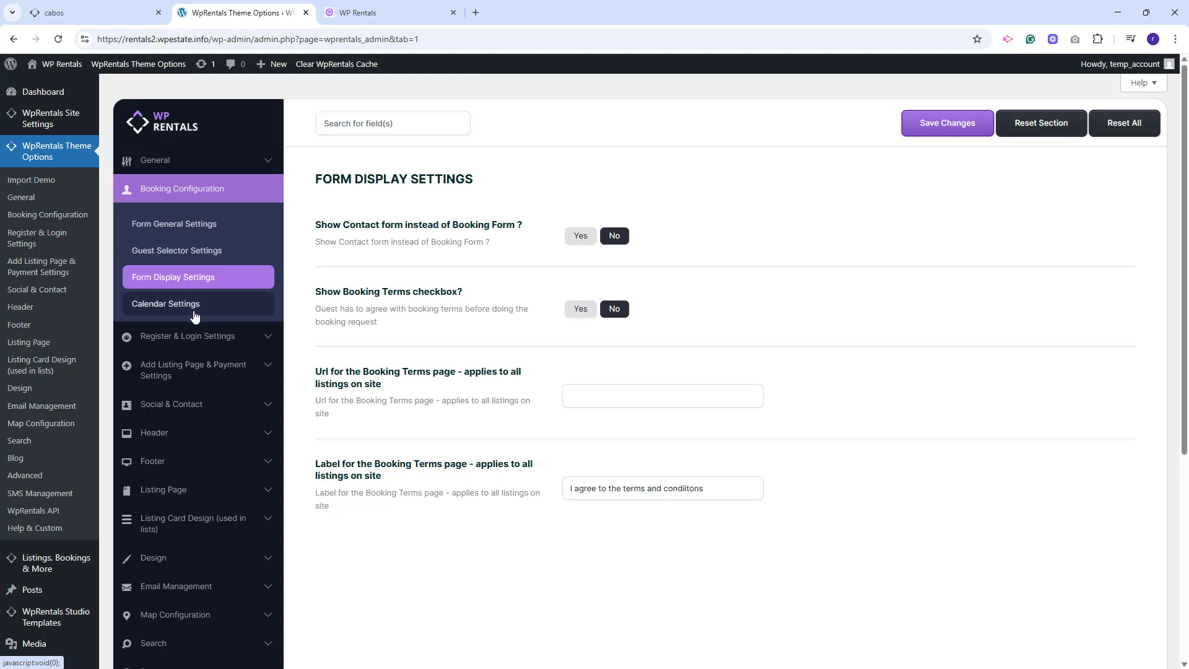
pyautogui.click(194, 315)
# Review the Register & Login settings with Renter / Owner Separation, and the listing submission, booking payment and PayPal settings.
pyautogui.click(196, 335)
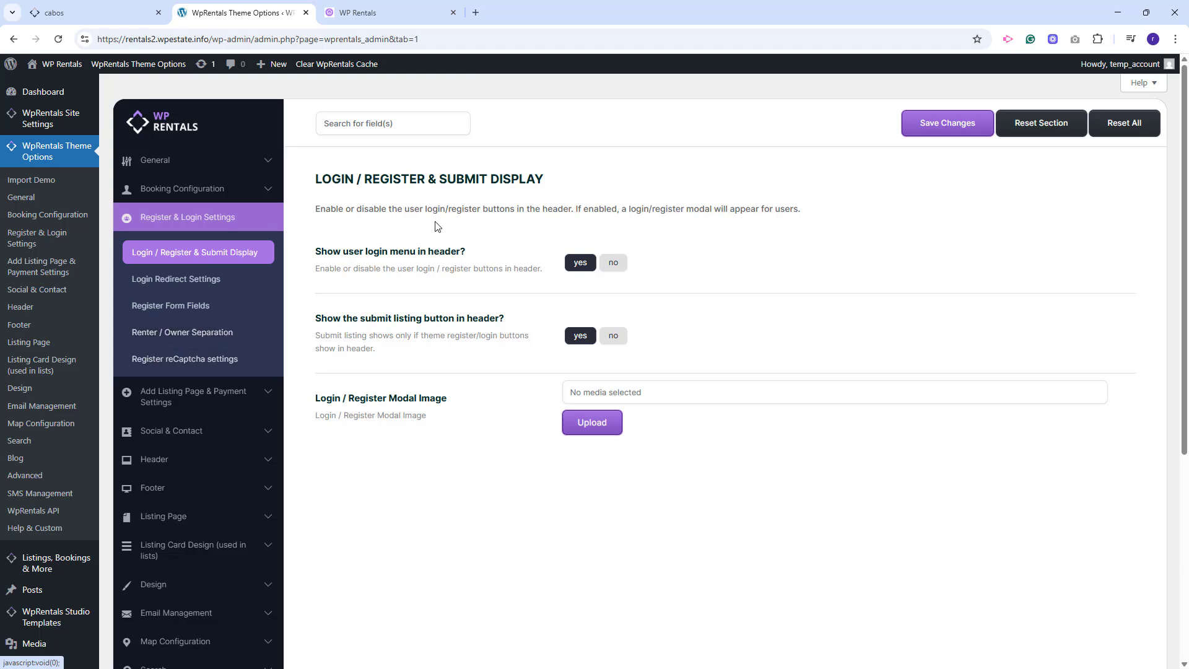
pyautogui.click(179, 341)
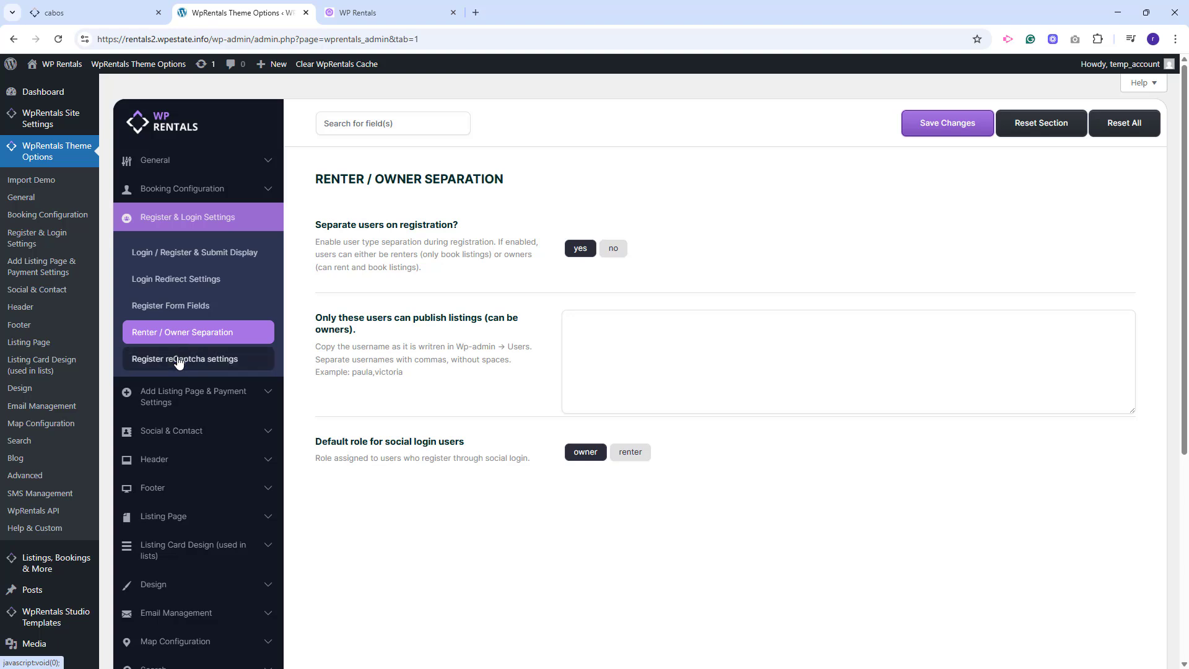
pyautogui.click(177, 395)
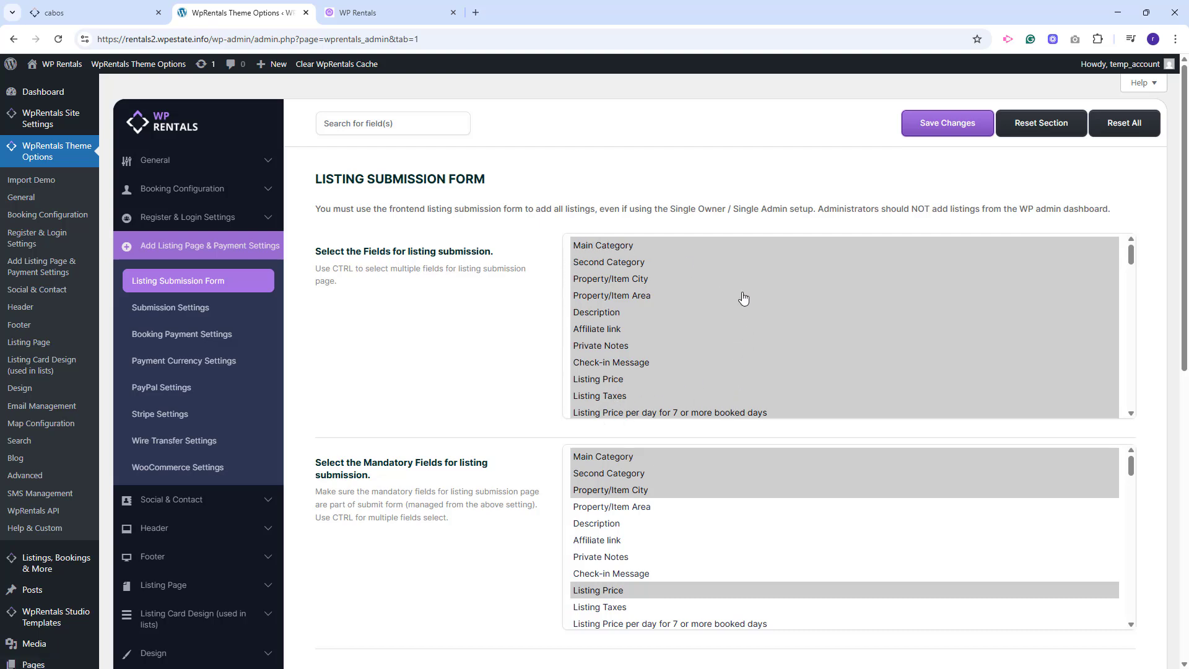
pyautogui.click(181, 334)
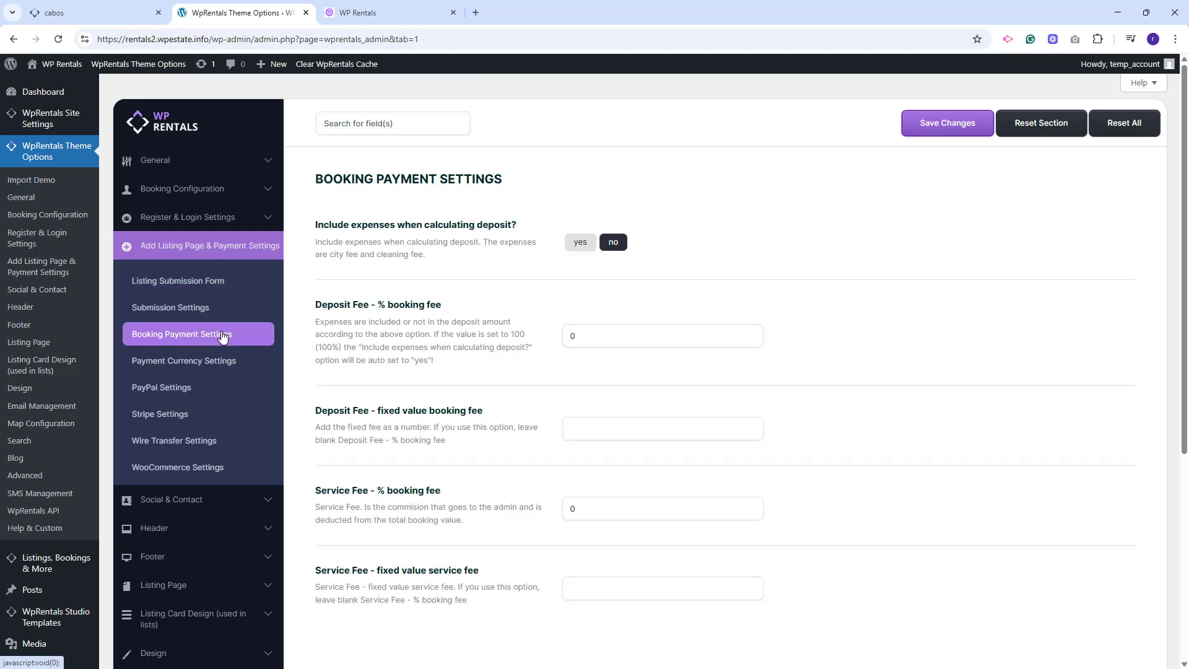
pyautogui.click(189, 391)
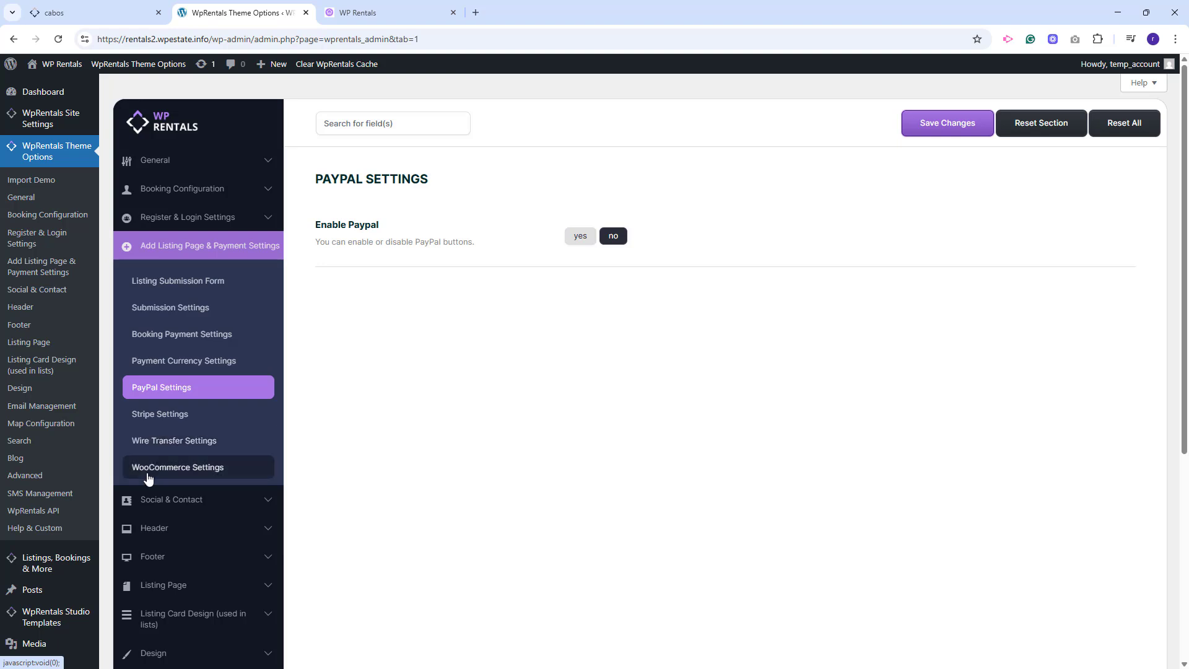
# Examine the company contact page details, the header settings and the footer elements in the theme options.
pyautogui.click(171, 500)
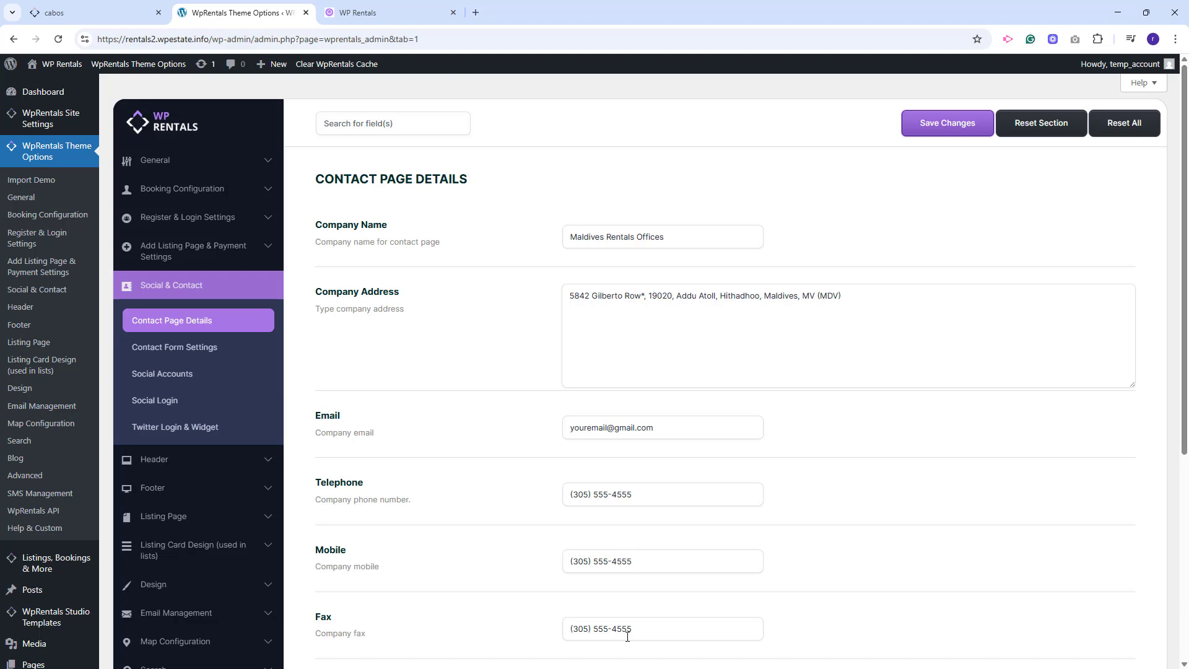
pyautogui.scroll(-2, 619, 238)
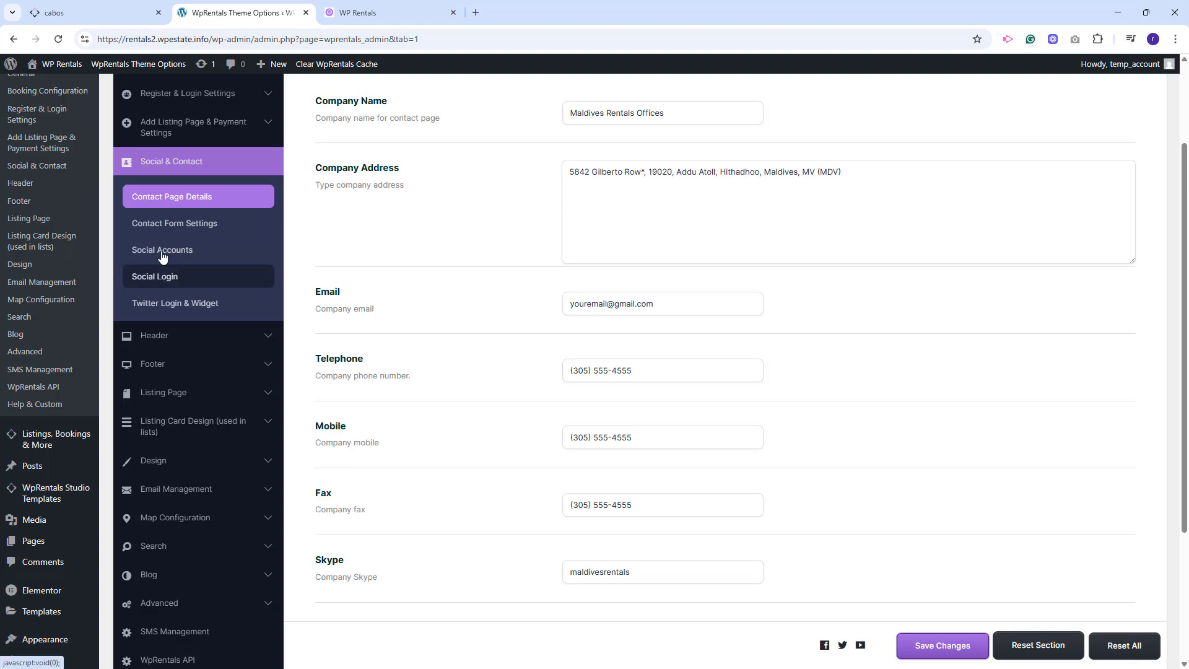
pyautogui.click(147, 342)
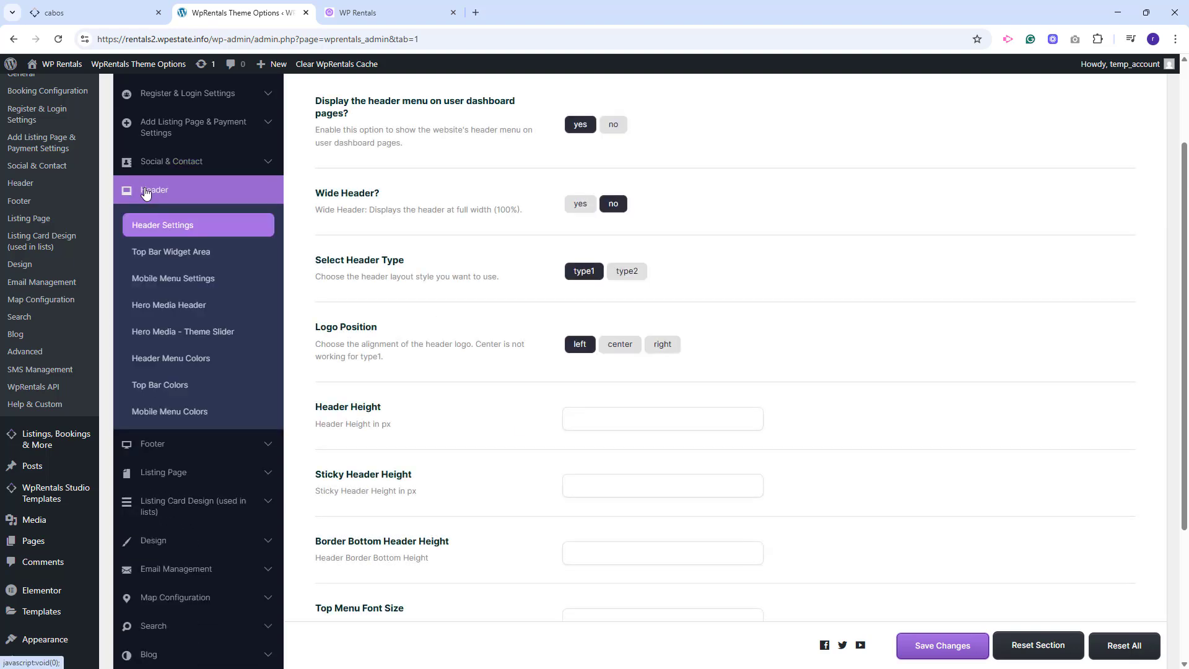
pyautogui.click(152, 446)
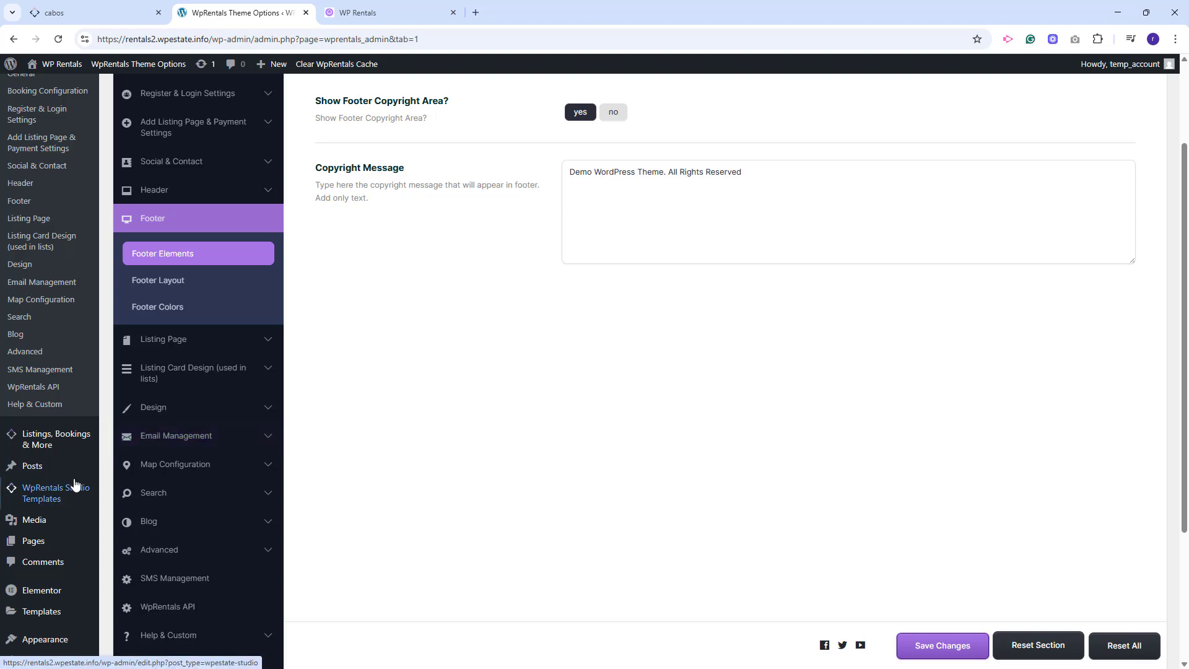
pyautogui.moveTo(19, 502)
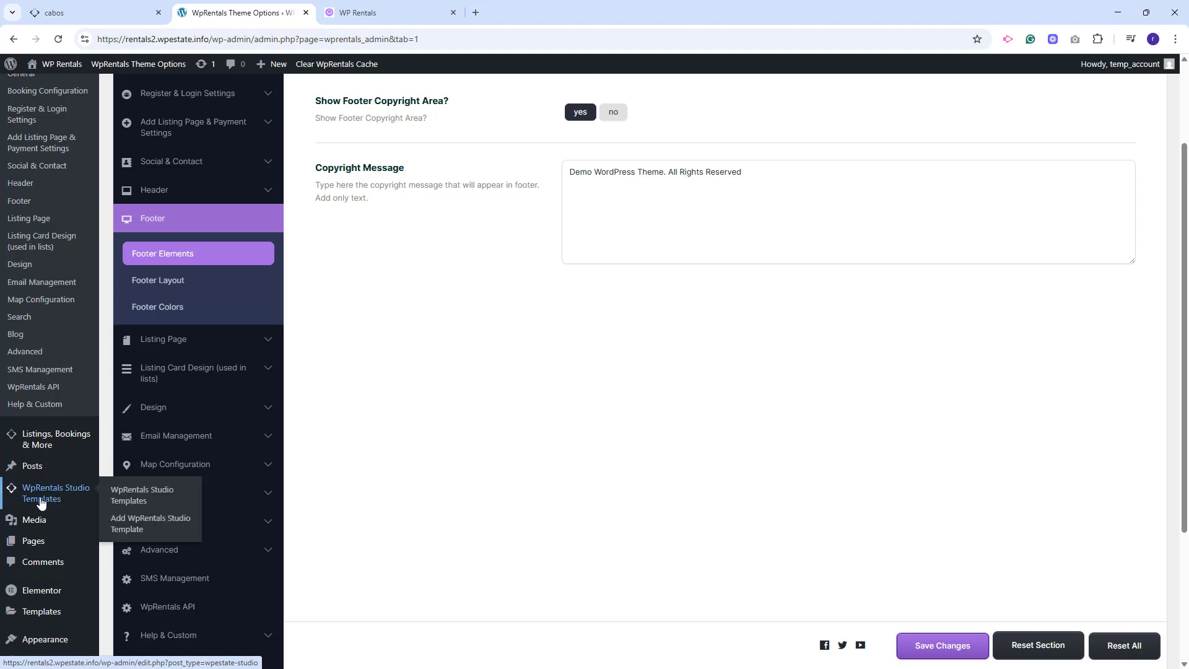
# Look through the Listing Page and Listing Card settings, and the general and custom color settings under Design.
pyautogui.click(164, 339)
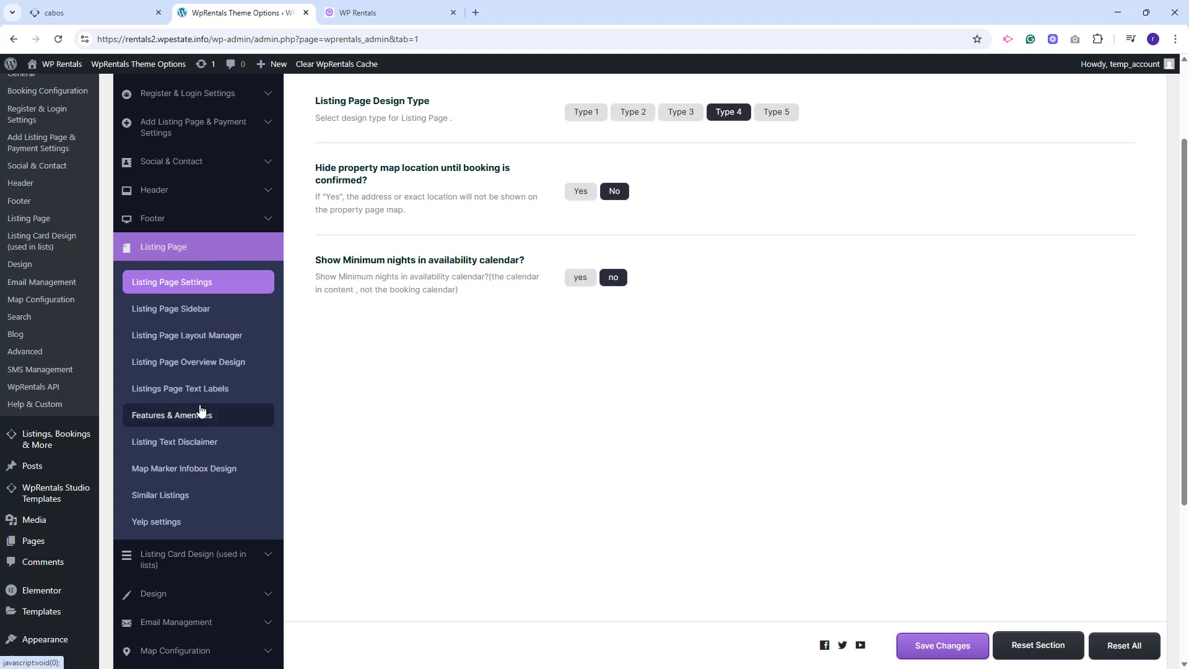
pyautogui.click(193, 559)
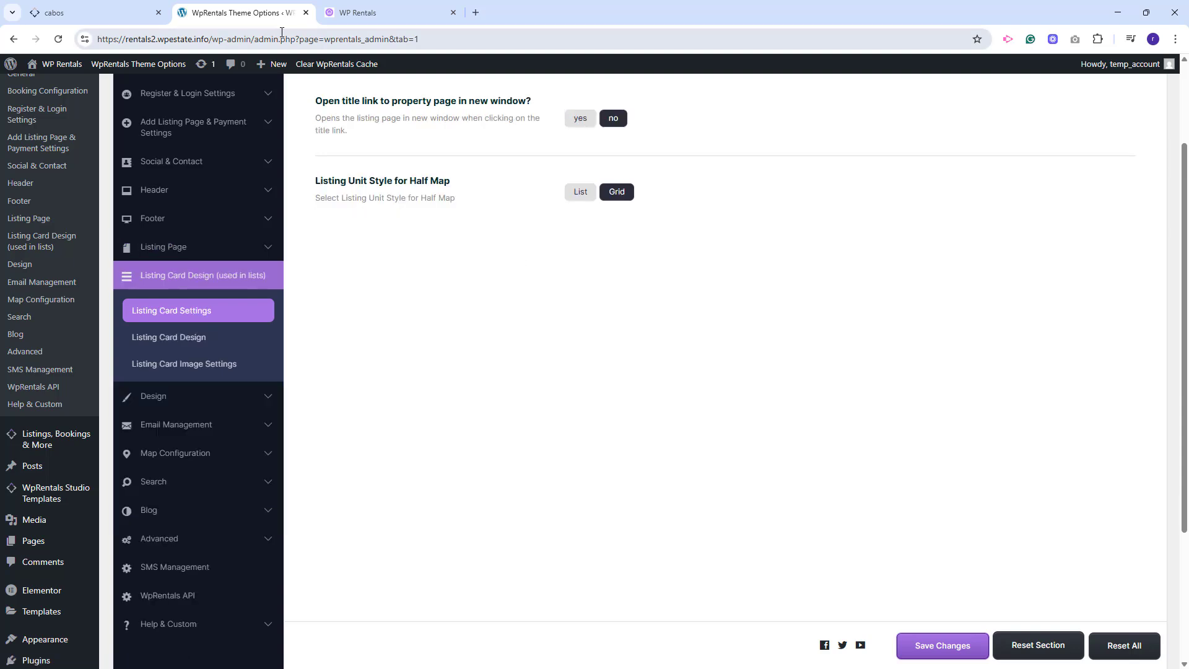
pyautogui.click(152, 397)
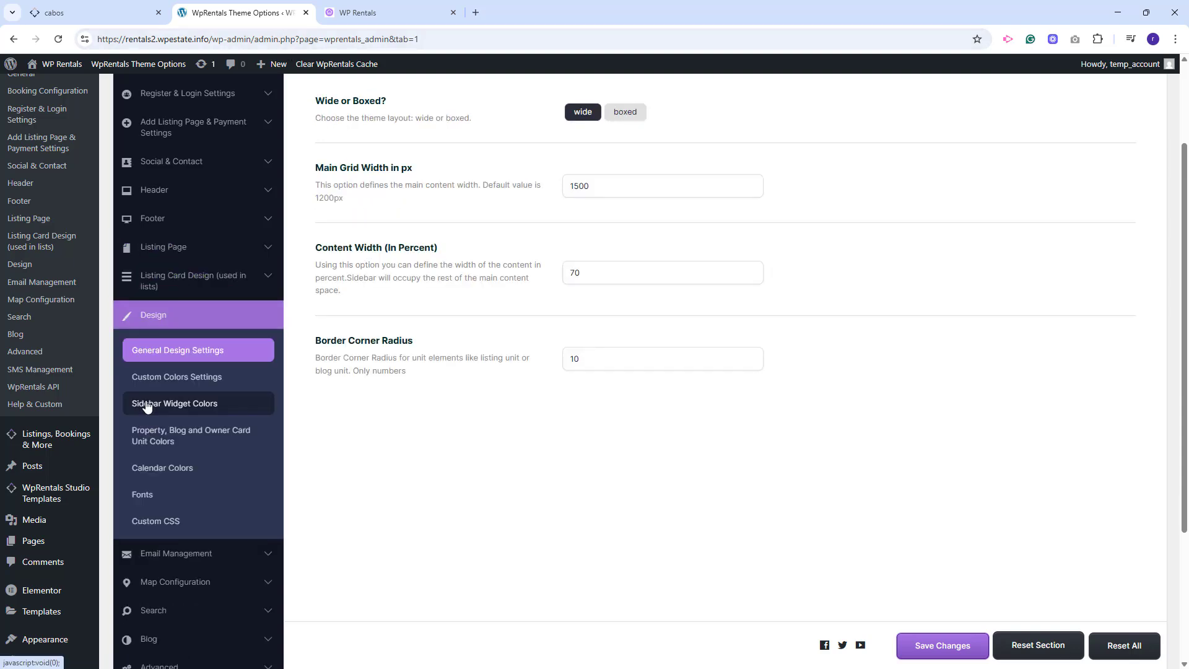
pyautogui.click(165, 381)
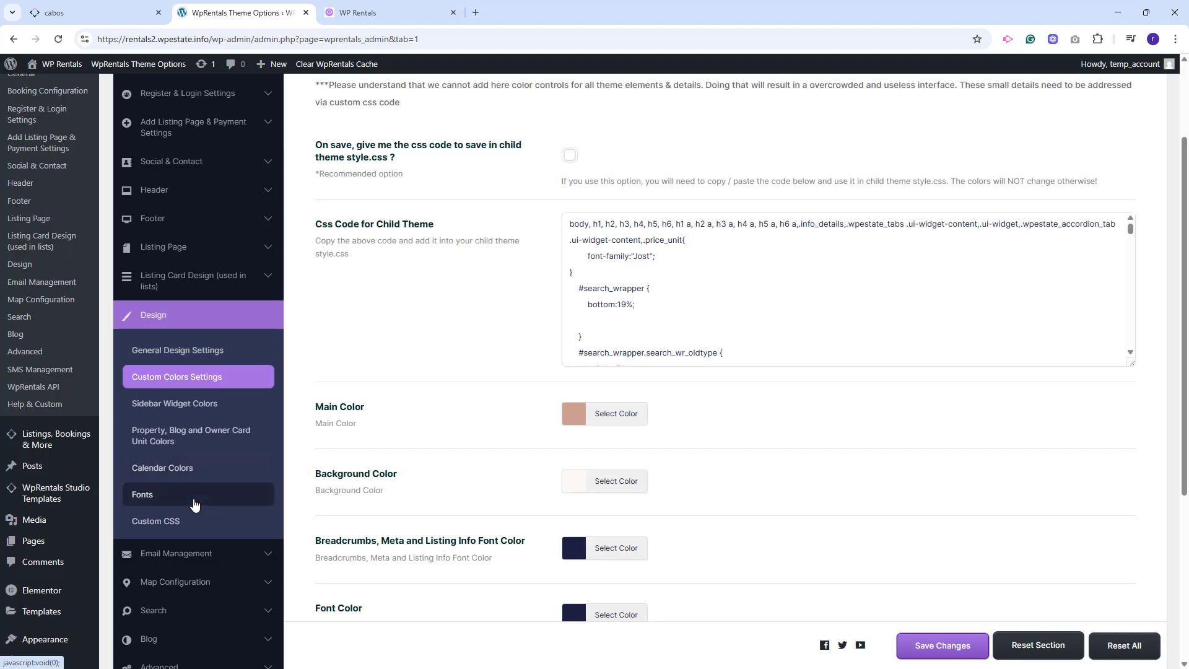
# Review the Email Management options, including the Emails Settings and the notification templates in Email Content.
pyautogui.scroll(-2, 186, 476)
pyautogui.click(188, 439)
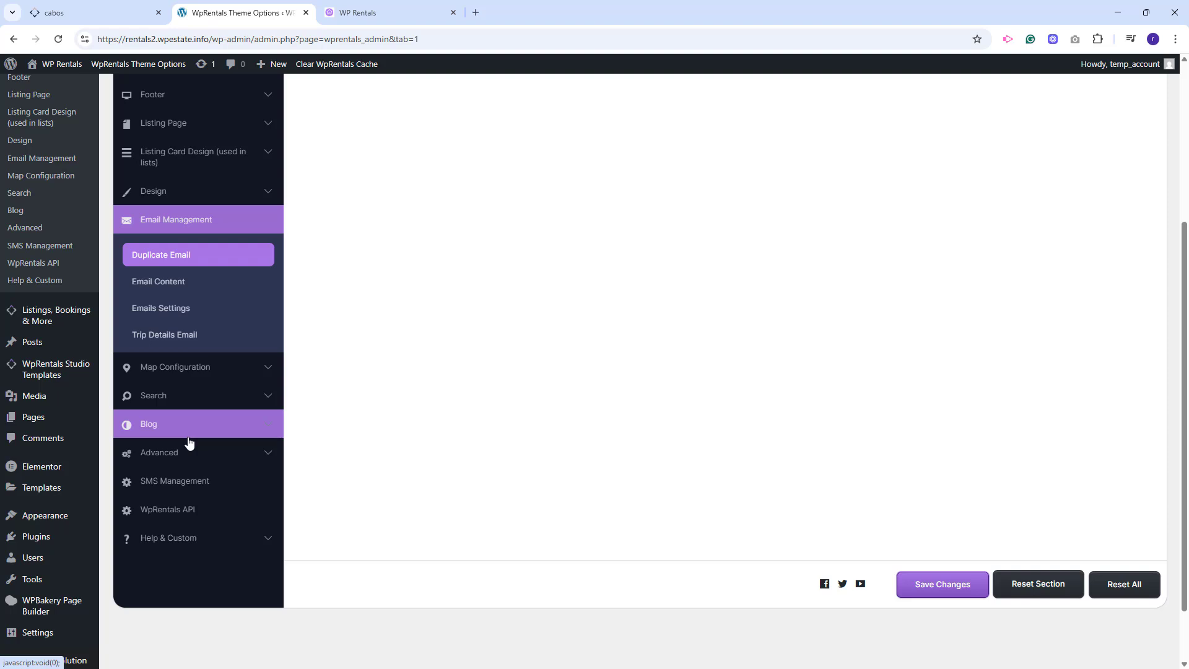
pyautogui.click(161, 307)
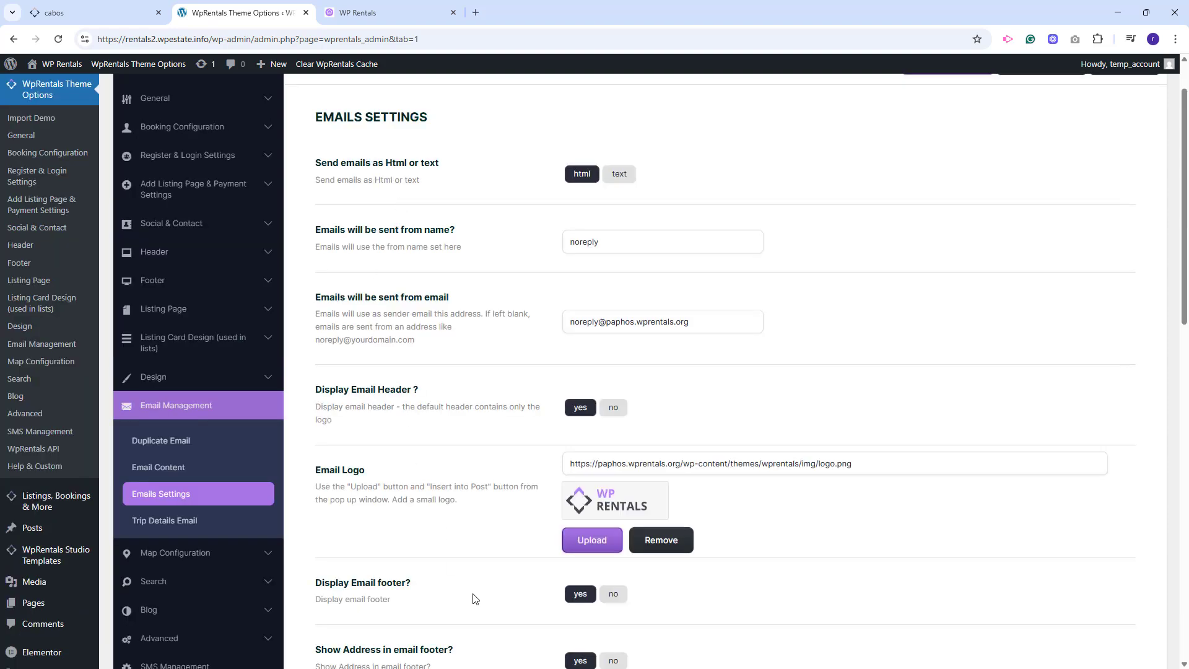
pyautogui.click(153, 469)
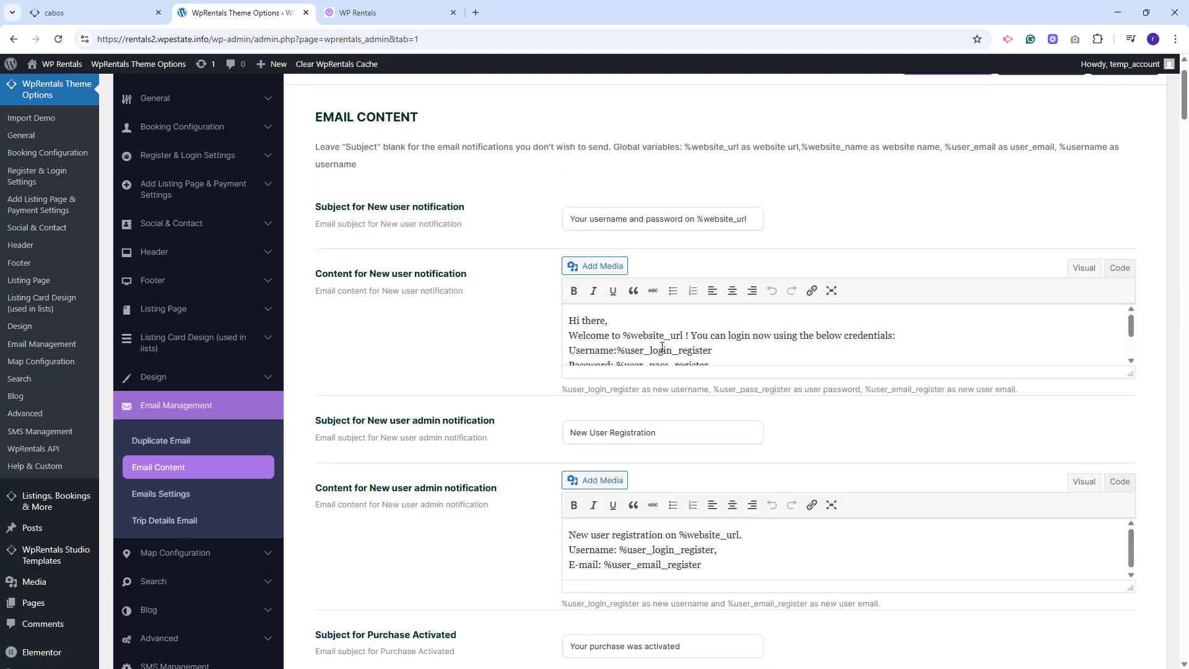
pyautogui.scroll(-8, 661, 347)
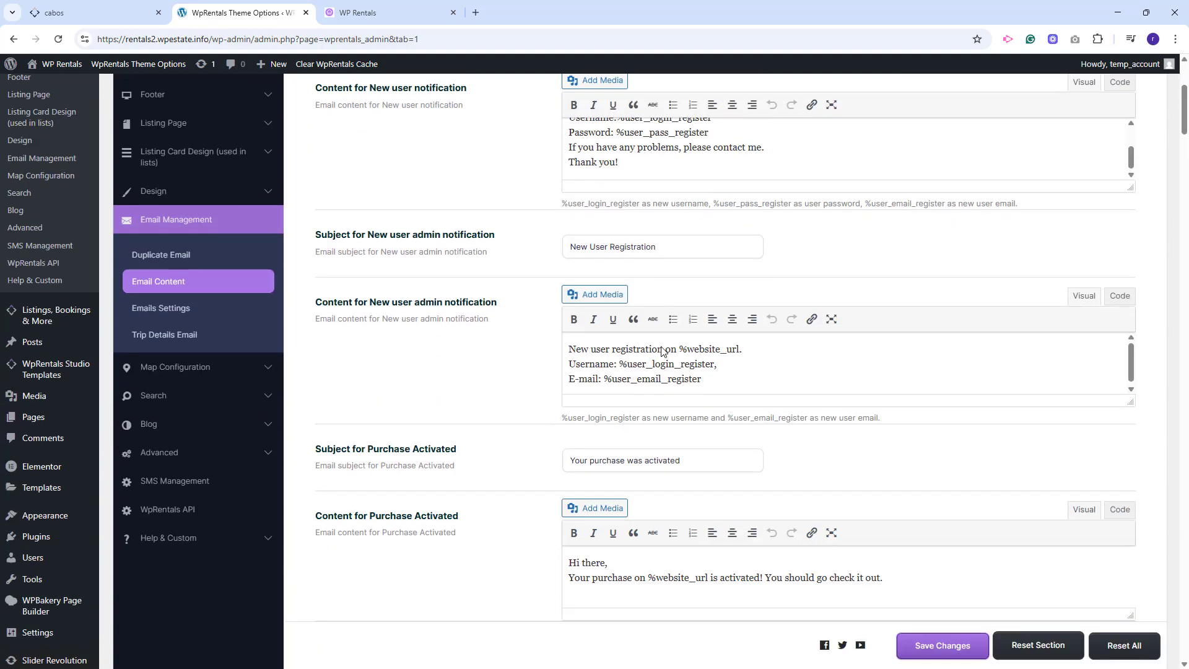
pyautogui.scroll(-2, 662, 351)
# Examine the Map Configuration options, covering the map general settings and Maps Pins Management.
pyautogui.click(175, 118)
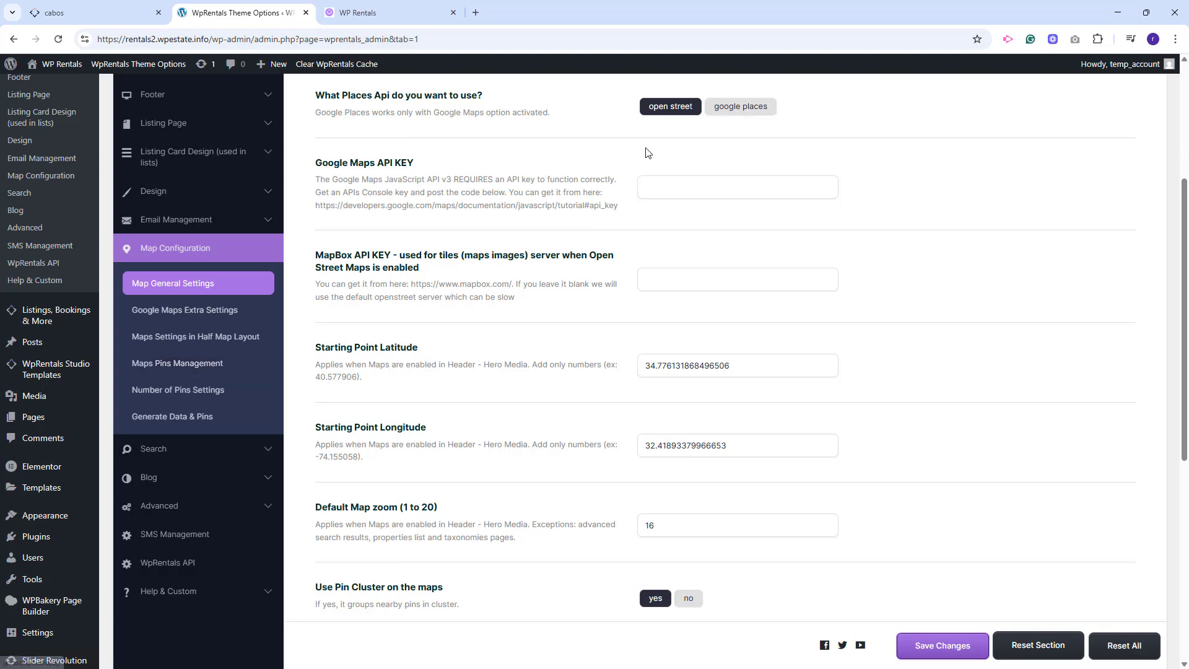
pyautogui.scroll(2, 719, 111)
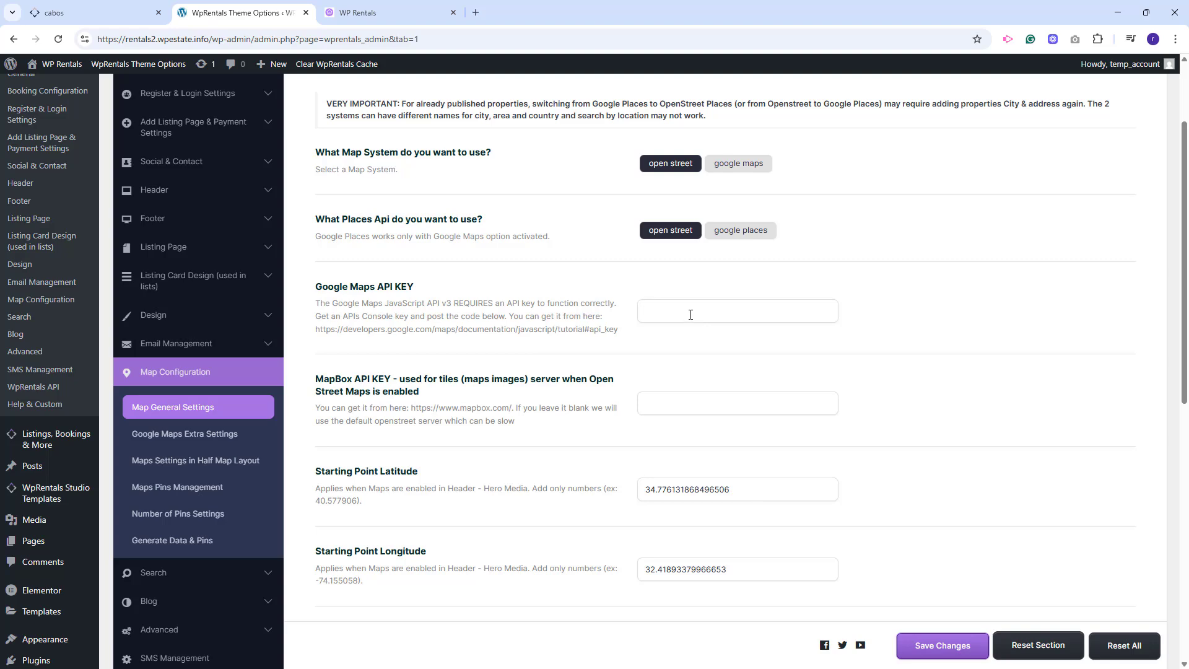
pyautogui.click(156, 488)
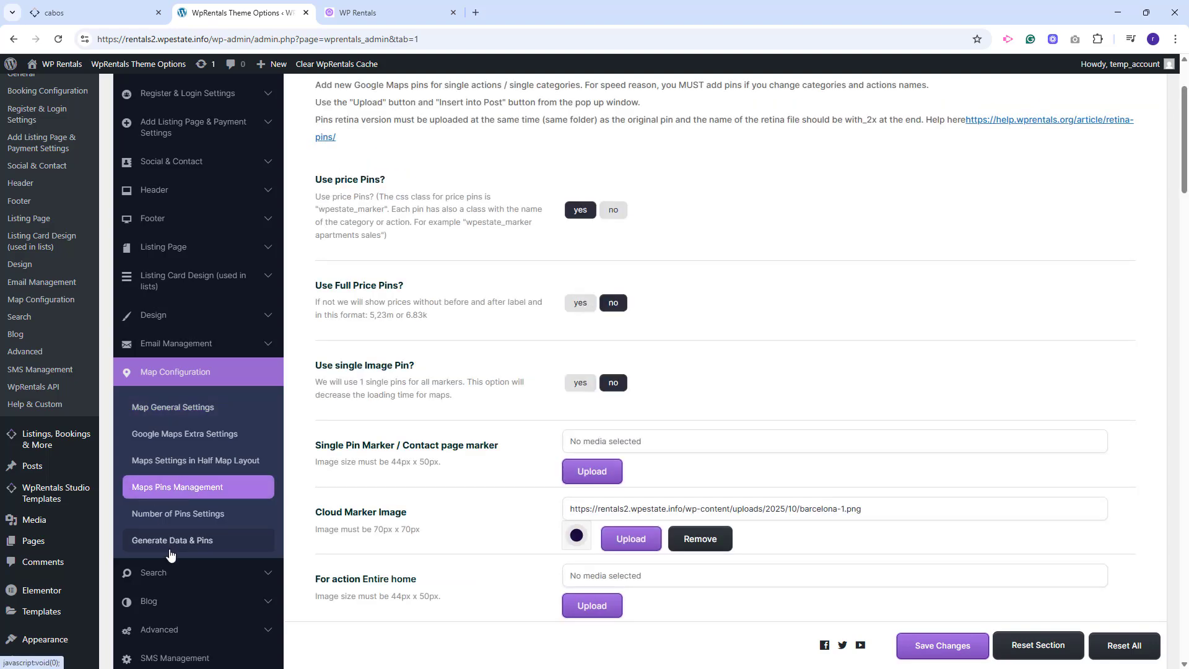
# Review the Search options: the Advanced Search Results Page, Advanced Search Form and Location Field Search Settings.
pyautogui.scroll(-2, 203, 485)
pyautogui.click(203, 483)
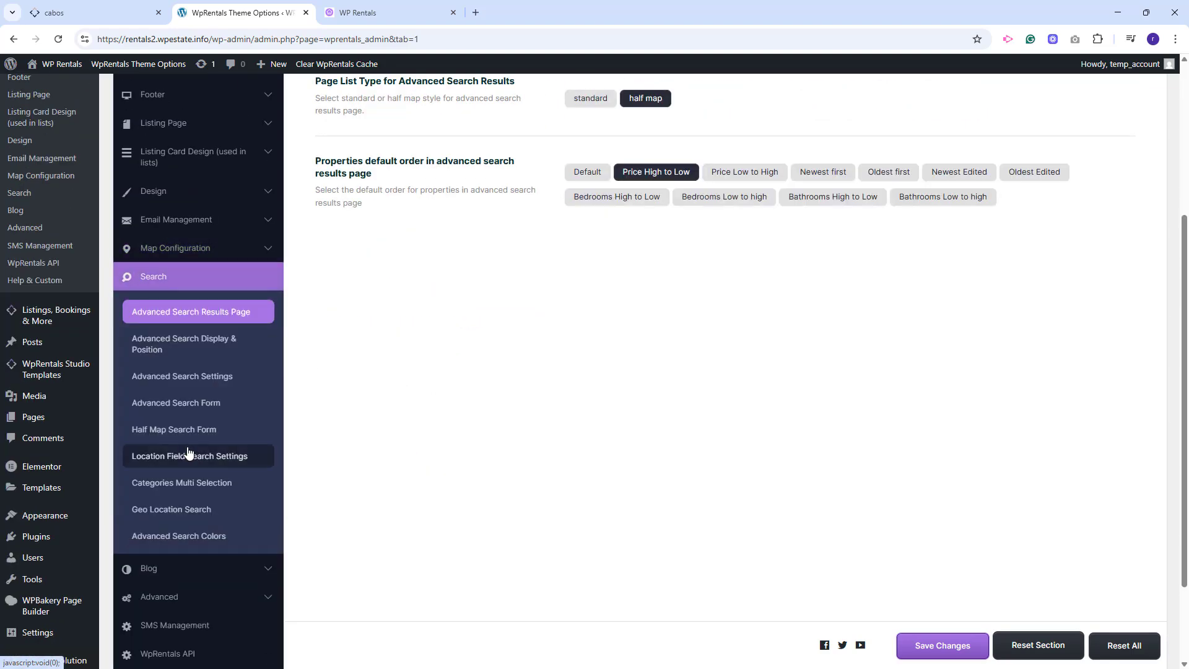
pyautogui.scroll(2, 188, 447)
pyautogui.click(215, 530)
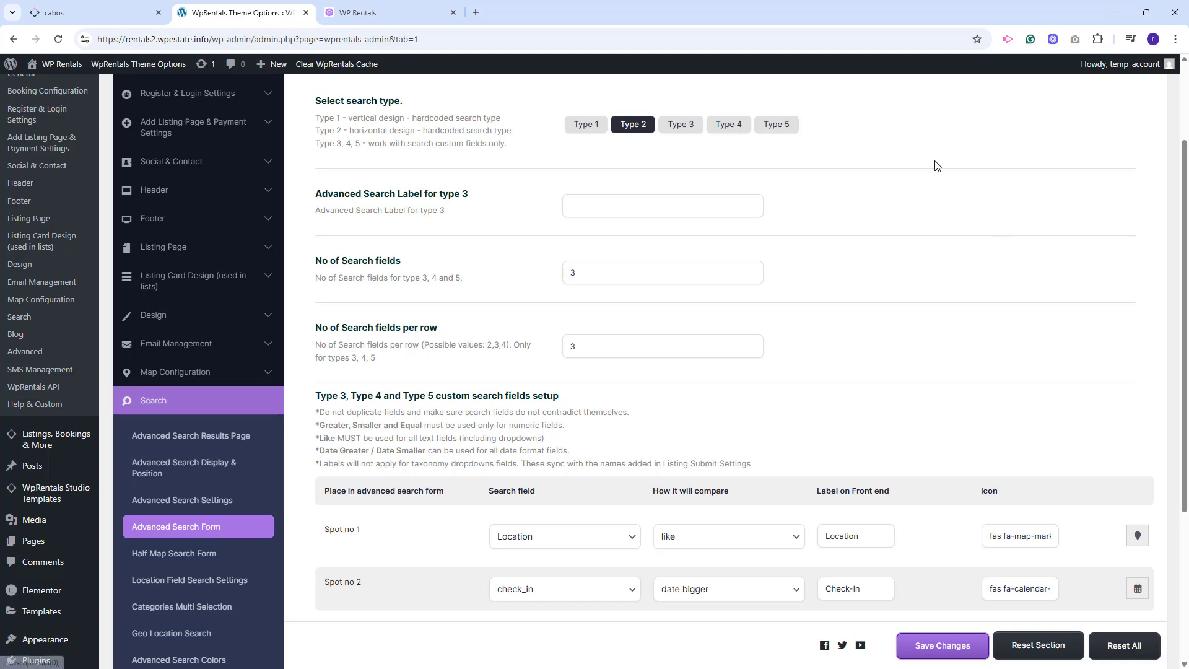
pyautogui.scroll(-2, 542, 528)
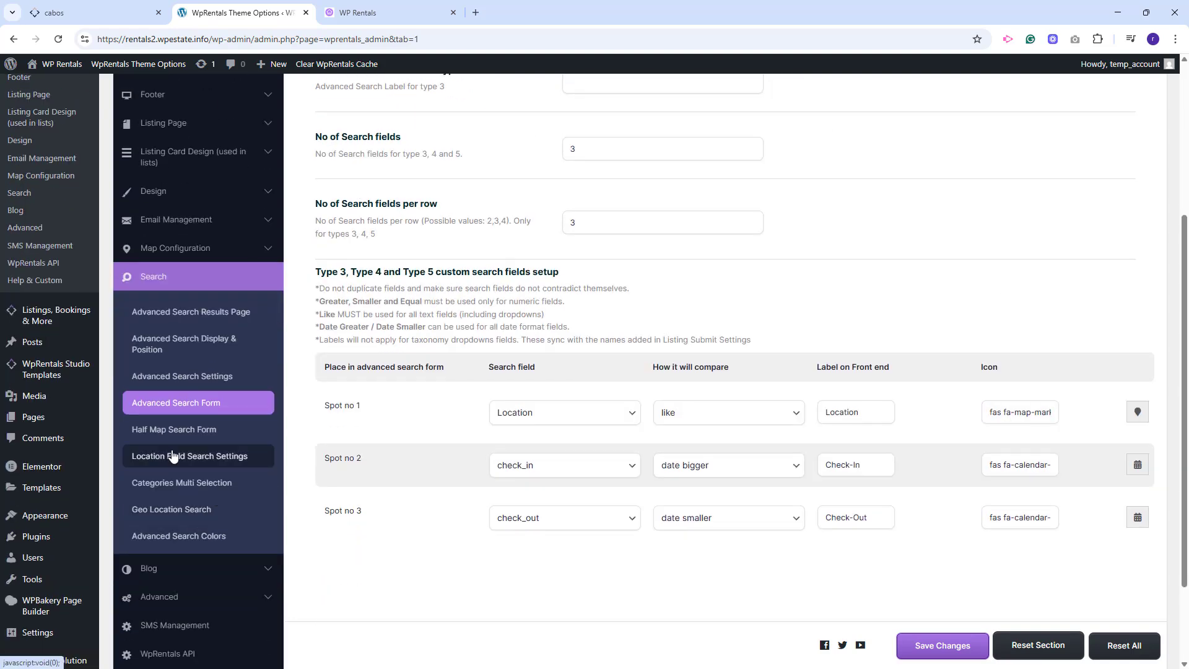
pyautogui.click(173, 455)
pyautogui.scroll(3, 715, 425)
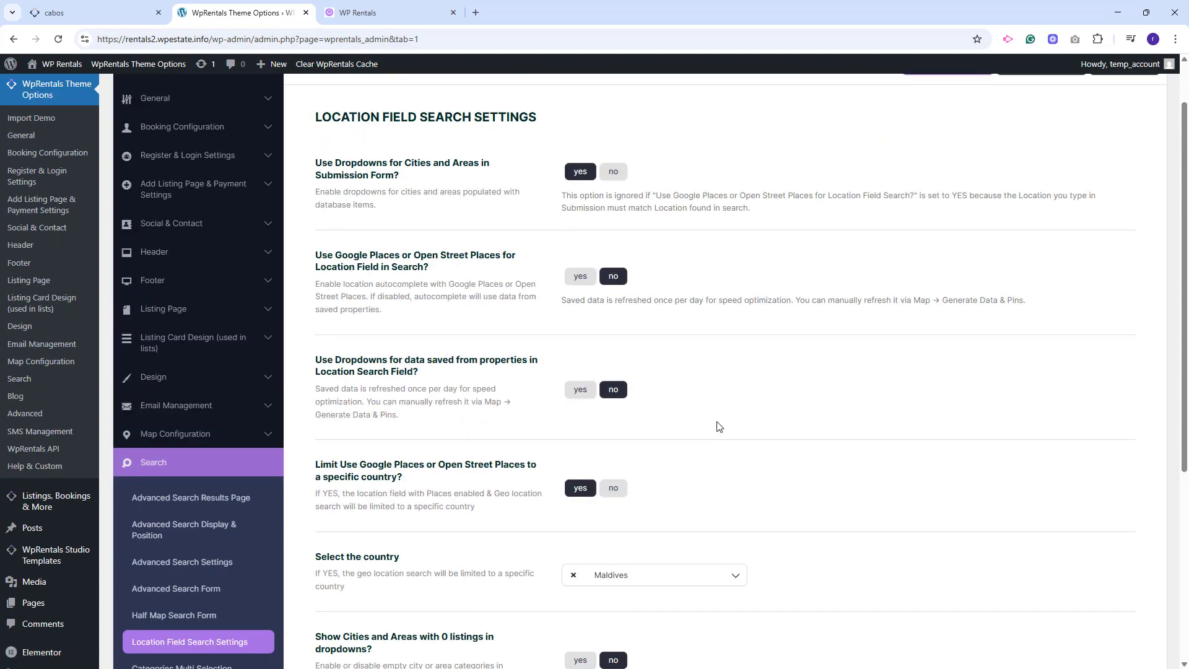
pyautogui.scroll(-3, 718, 426)
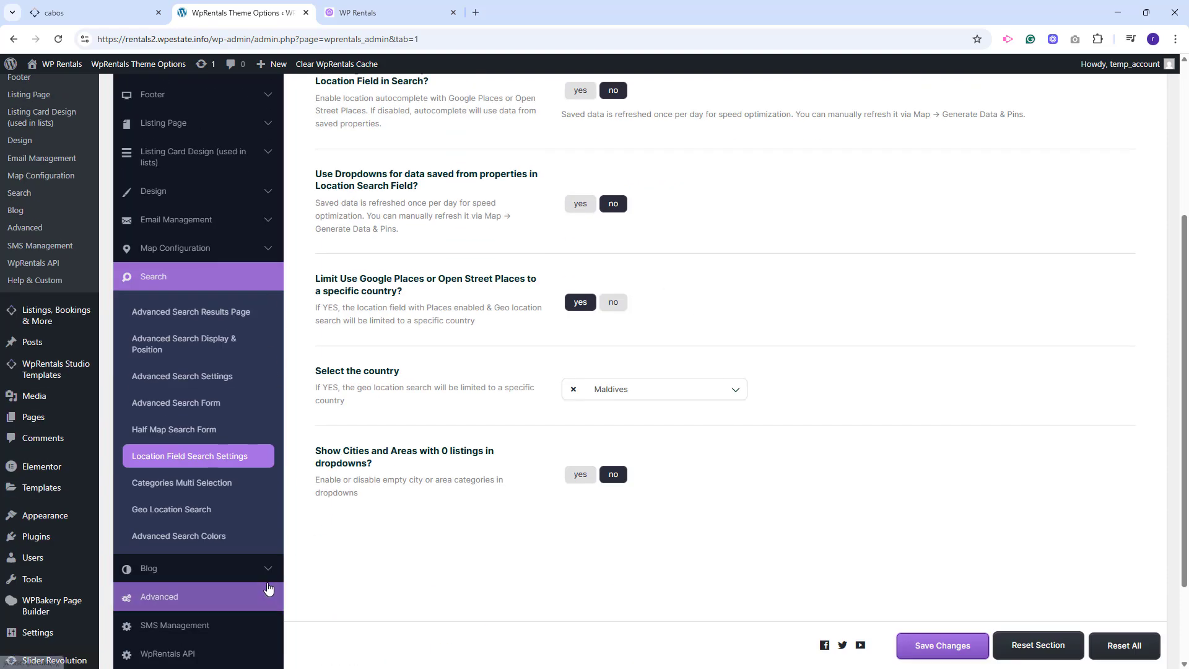
# Look through the Blog Card Settings, the Advanced image settings, SMS Management and the WpRentals API options.
pyautogui.click(218, 570)
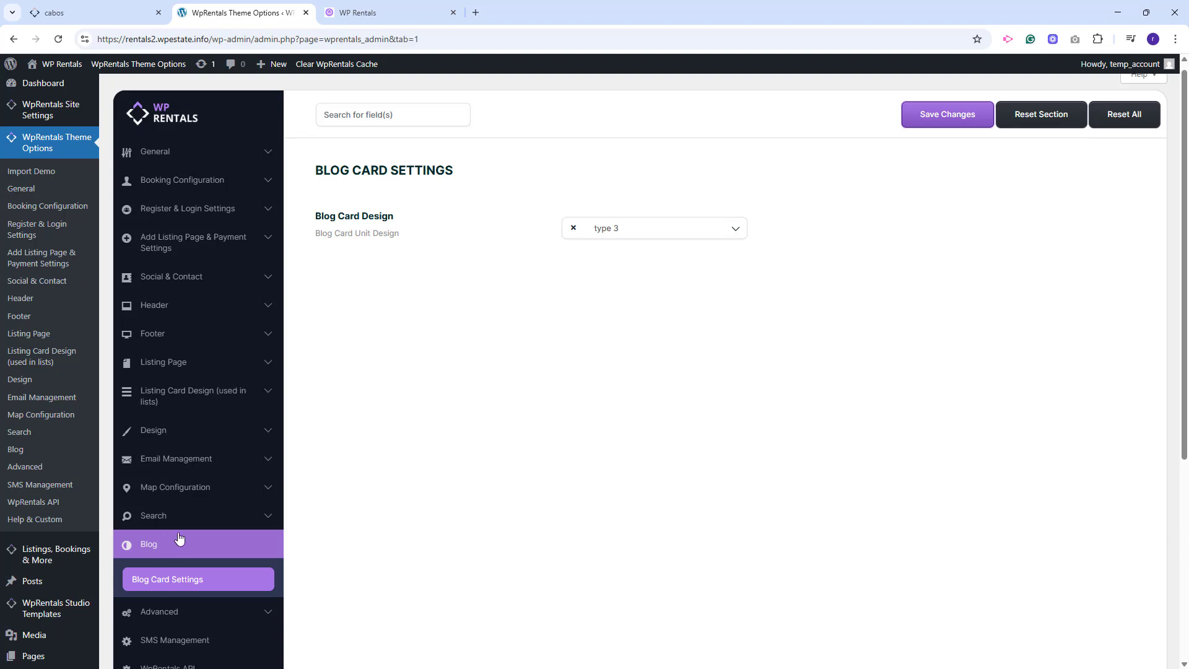
pyautogui.click(161, 620)
pyautogui.scroll(-2, 963, 419)
pyautogui.click(162, 519)
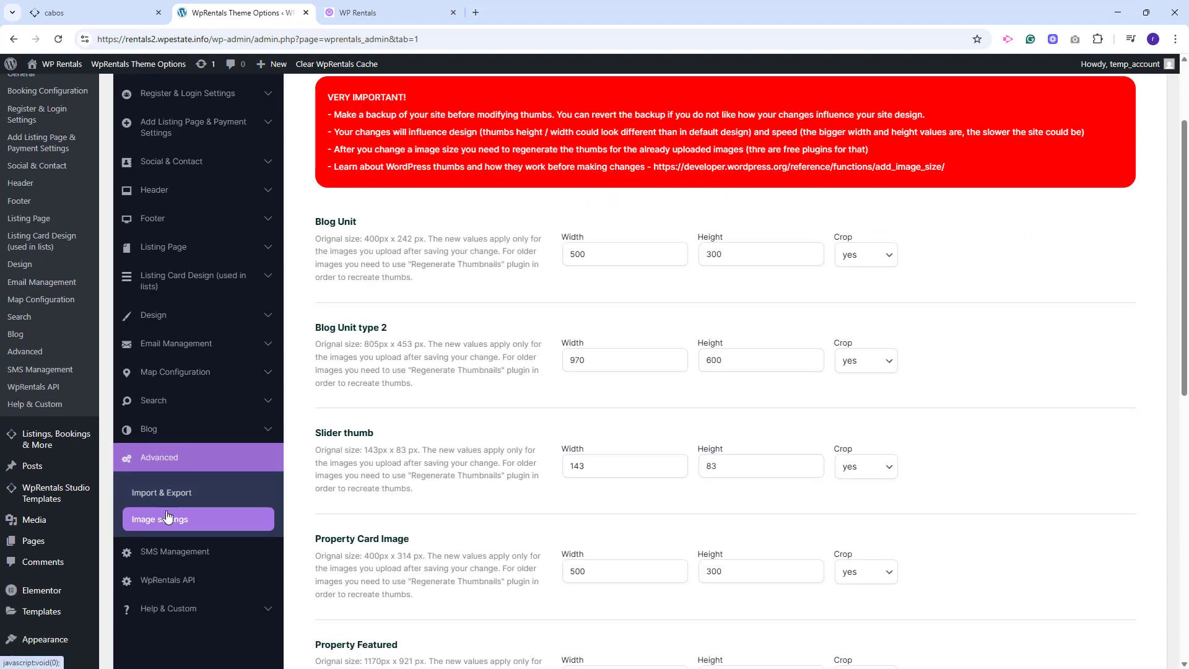
pyautogui.click(177, 552)
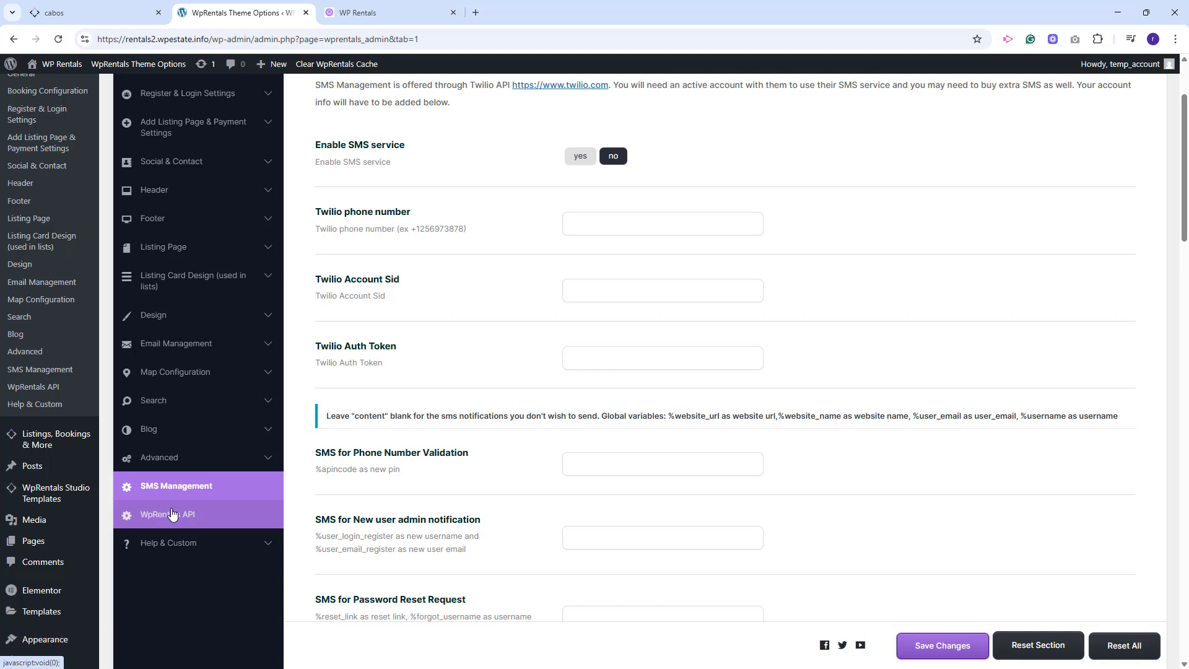
pyautogui.click(172, 514)
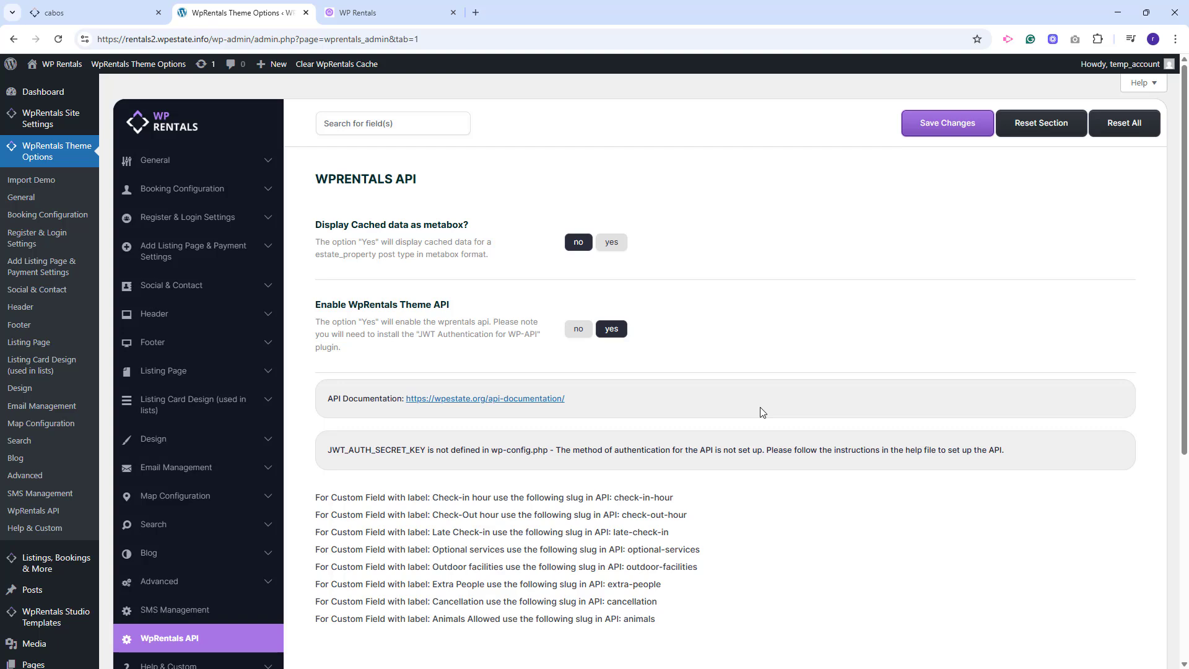
# Open the White Label page of the WpRentals Site Settings.
pyautogui.moveTo(86, 118)
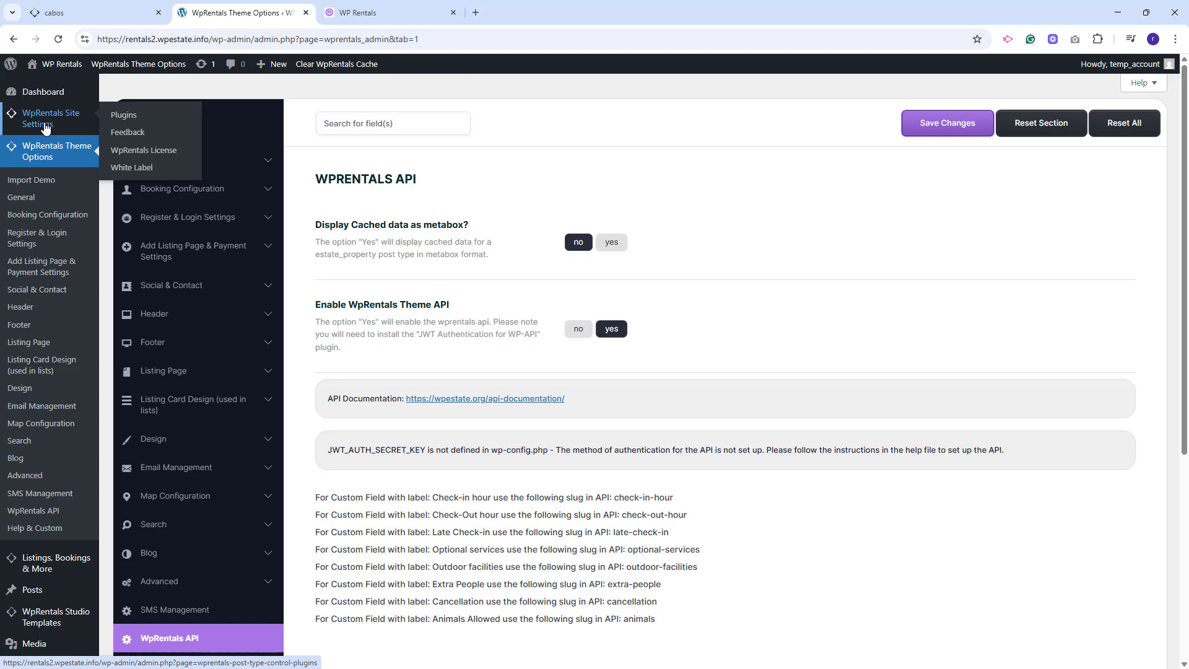
pyautogui.click(153, 166)
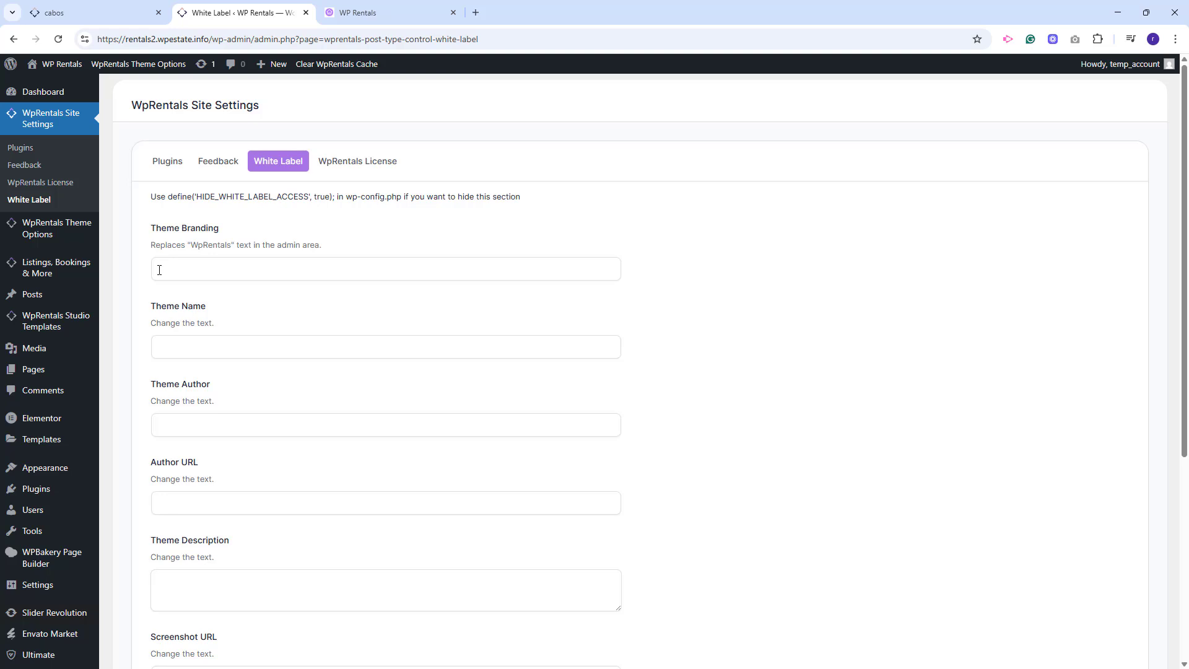
# Open the Owner Template from the WpRentals Studio Templates and look at its Display Location options.
pyautogui.moveTo(38, 280)
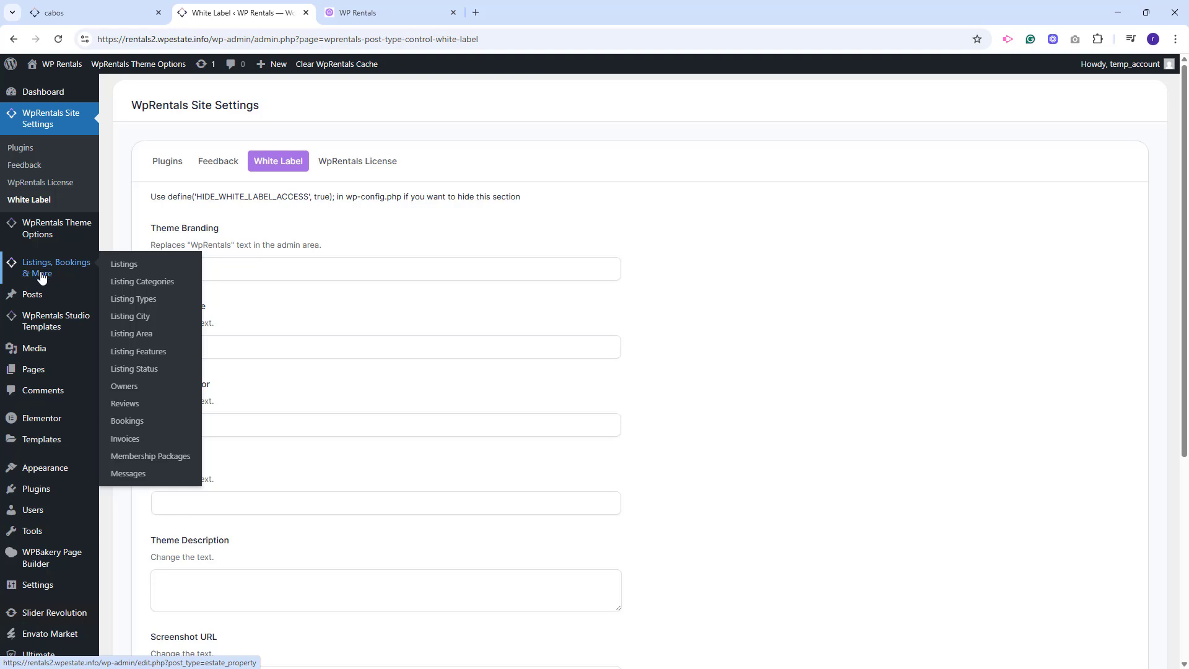
pyautogui.moveTo(43, 328)
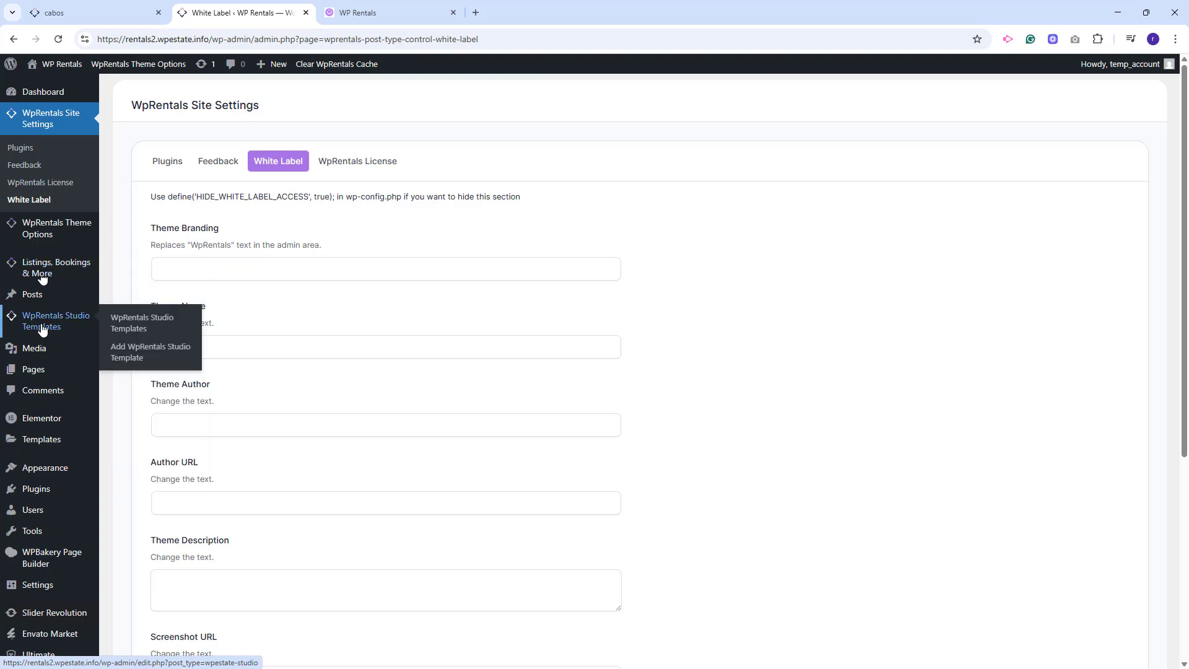
pyautogui.click(43, 328)
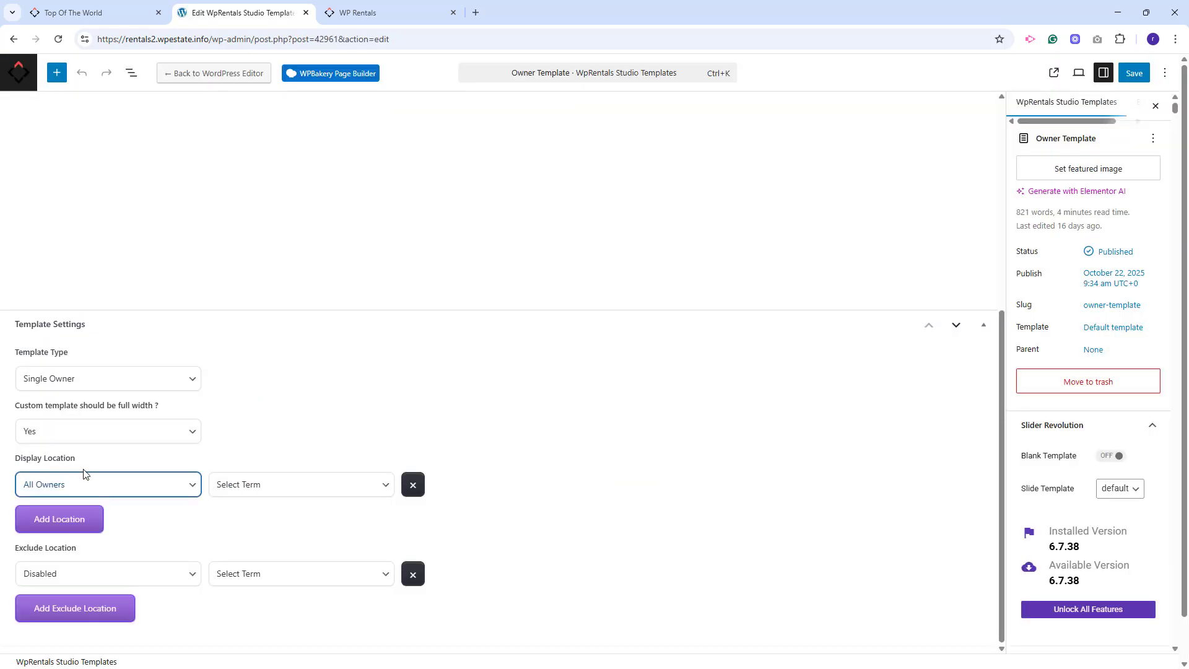
pyautogui.click(106, 486)
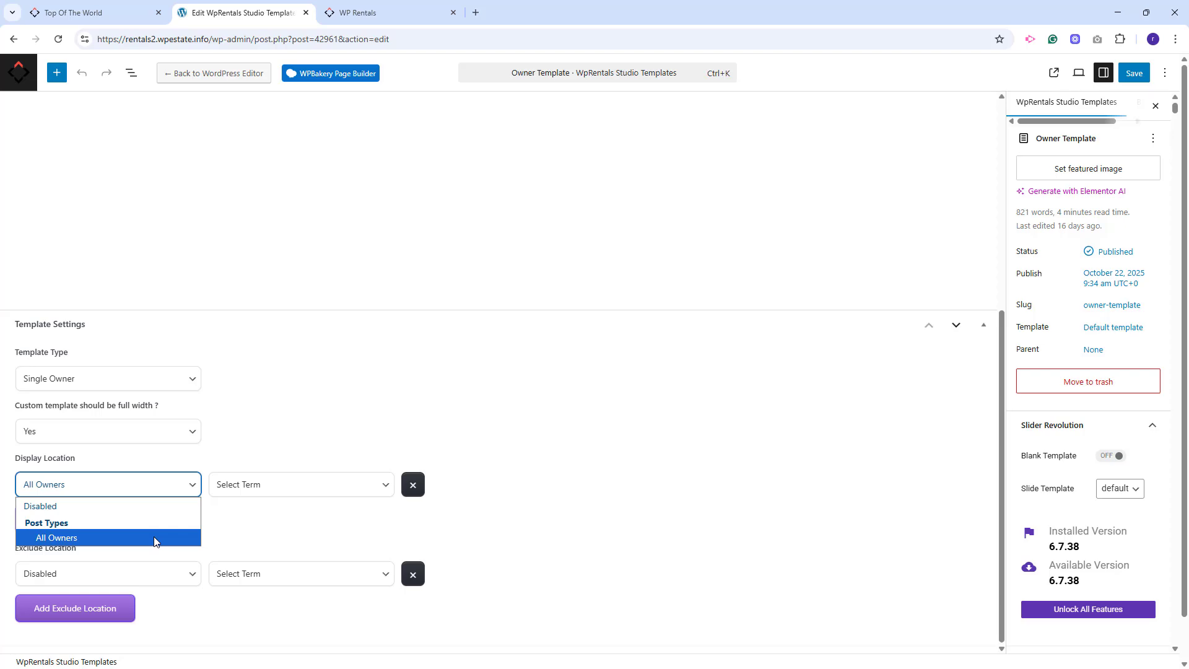
# Look over the live homepage, open it for editing in Elementor and go to the What You Can Rent section.
pyautogui.hotkey('ctrl', 'Tab')
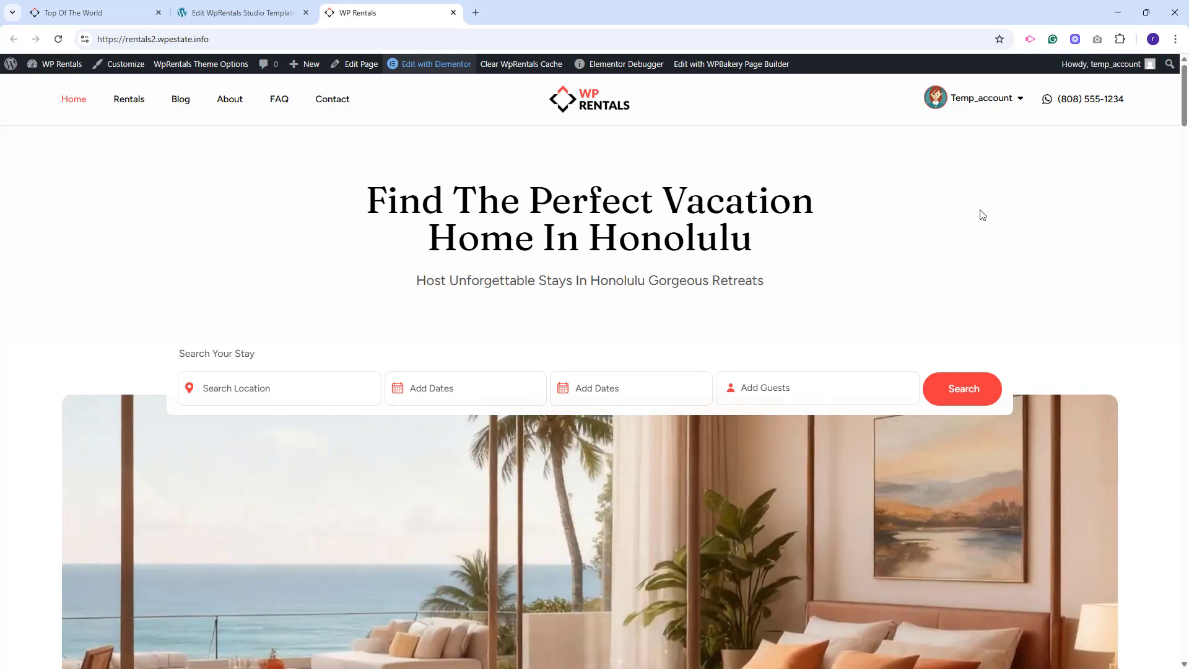
pyautogui.scroll(-15, 981, 214)
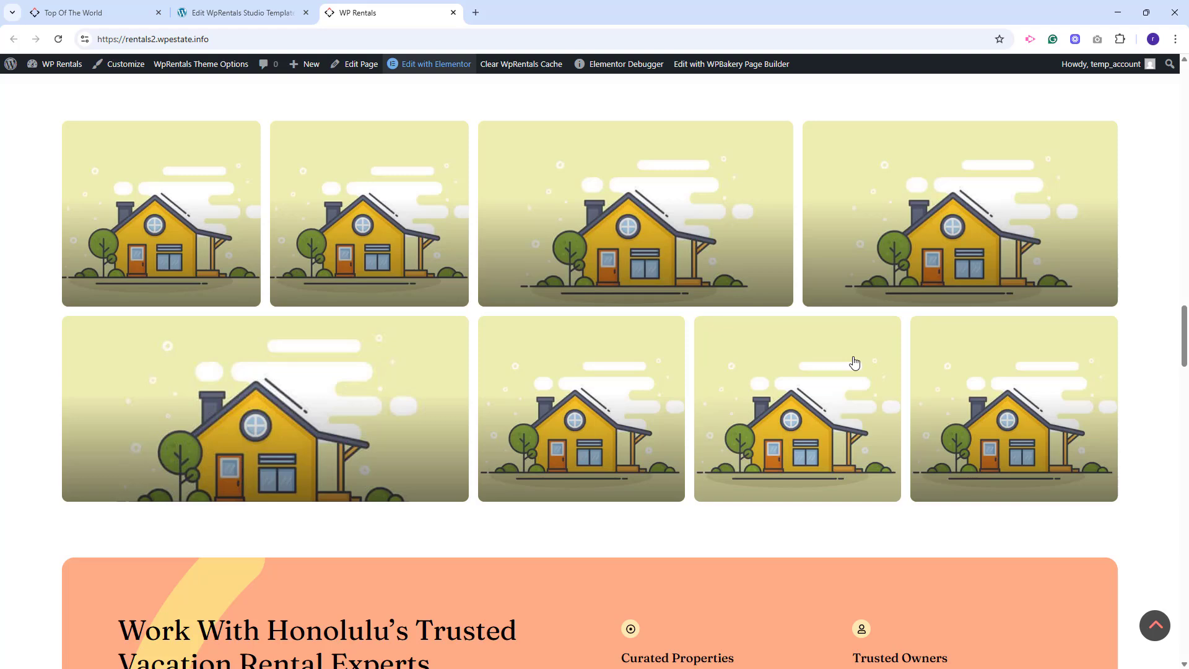
pyautogui.middleClick(466, 86)
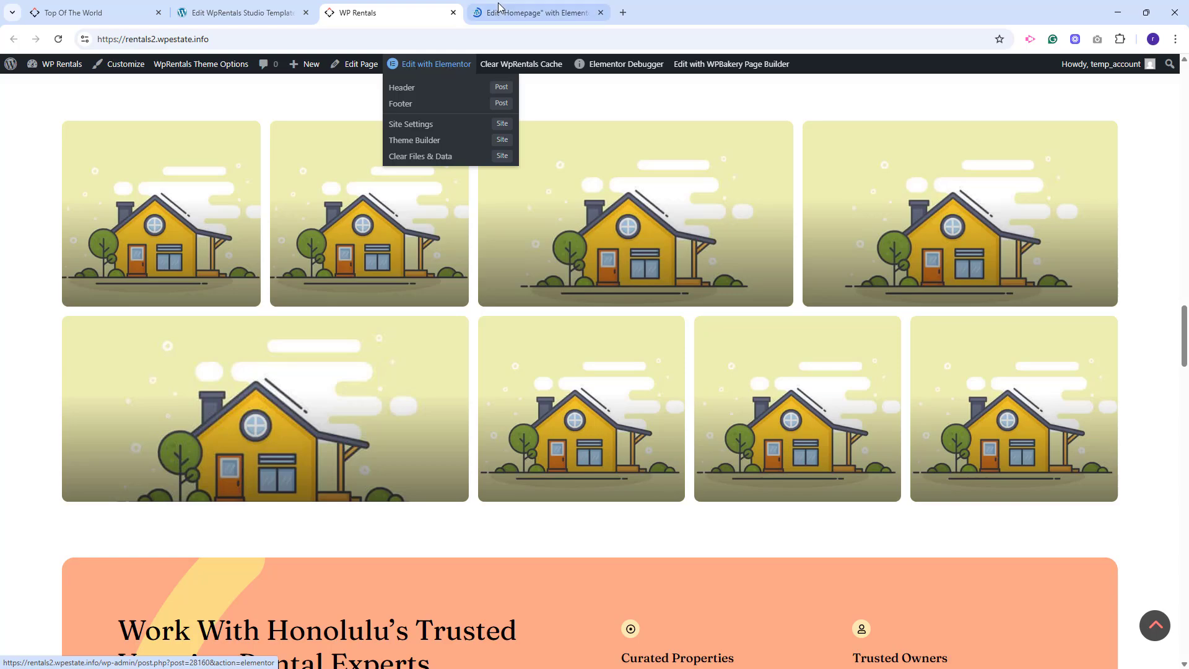
pyautogui.click(514, 13)
pyautogui.scroll(-4, 833, 375)
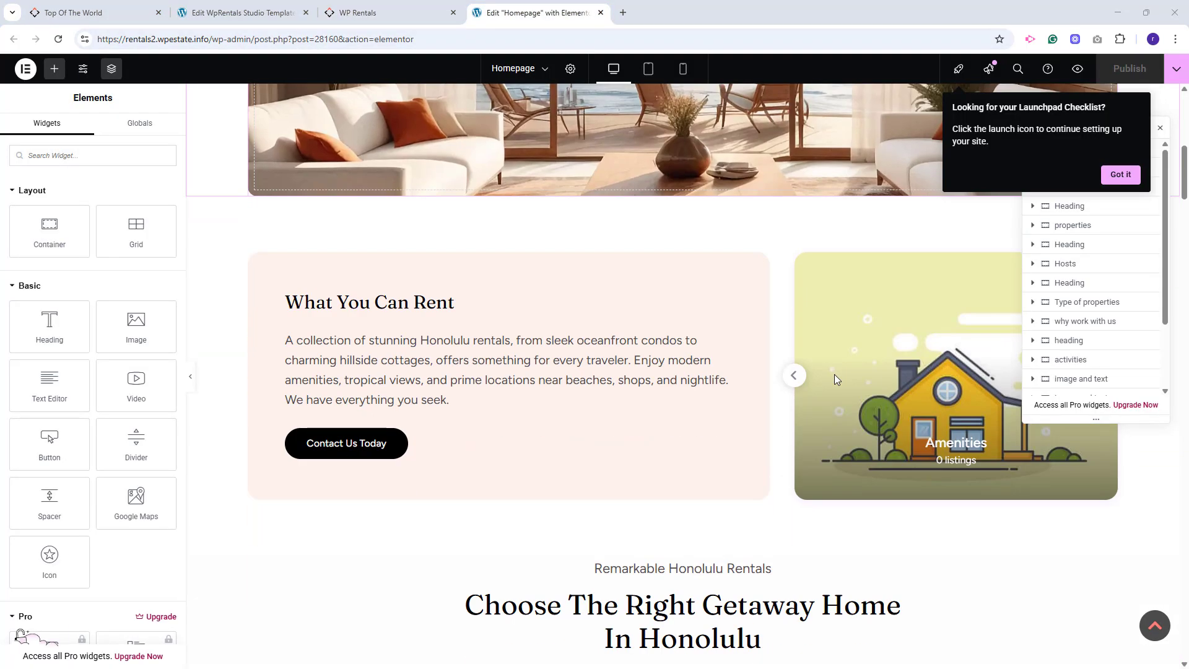
# Replace Chinatown with Apartment in the categories slider beside What You Can Rent.
pyautogui.click(834, 375)
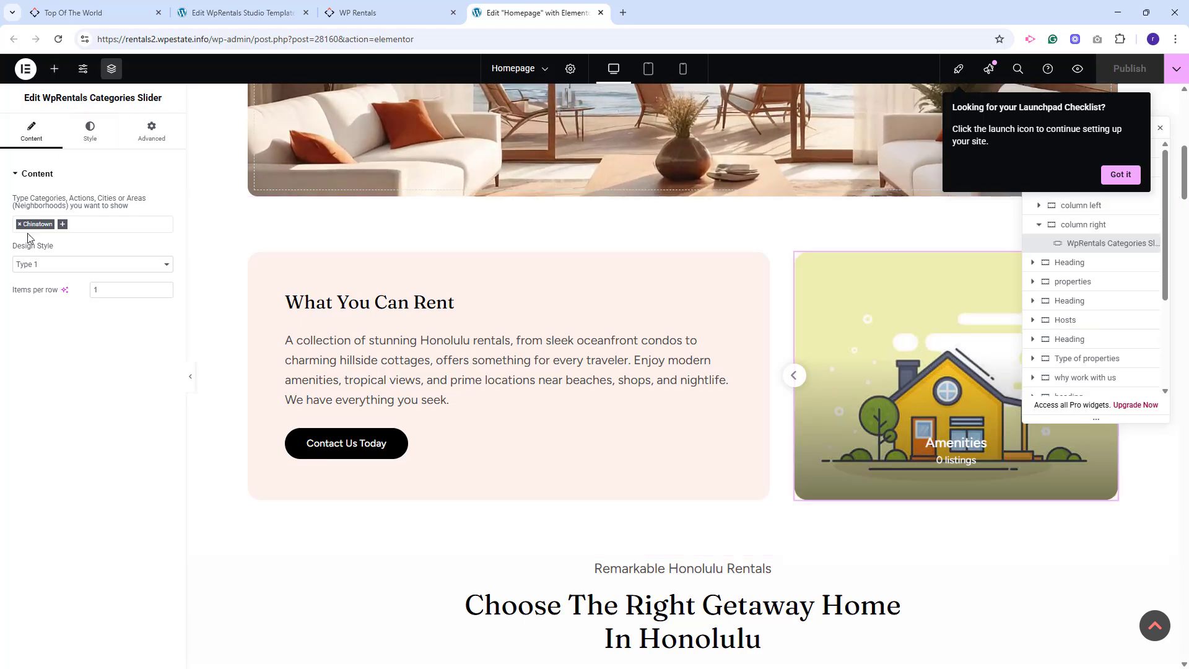
pyautogui.click(62, 224)
pyautogui.click(37, 255)
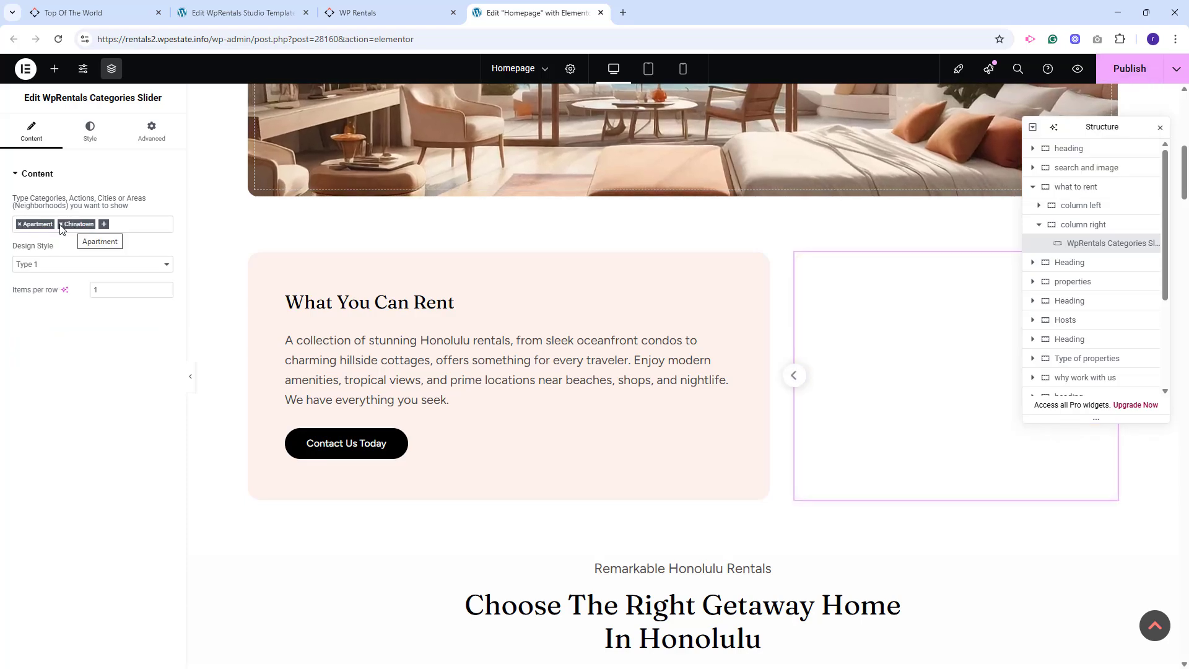
pyautogui.click(61, 224)
pyautogui.click(54, 455)
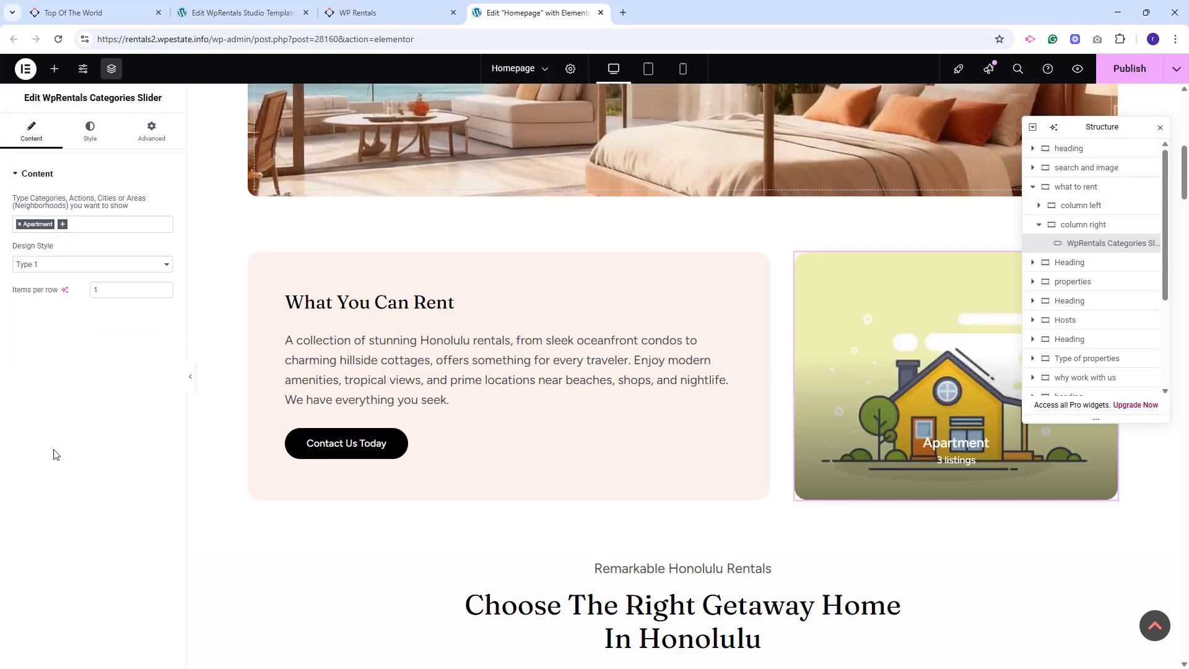
# Add the Bungalow and Cabin categories to the slider beside What You Can Rent.
pyautogui.scroll(-15, 887, 299)
pyautogui.scroll(3, 867, 300)
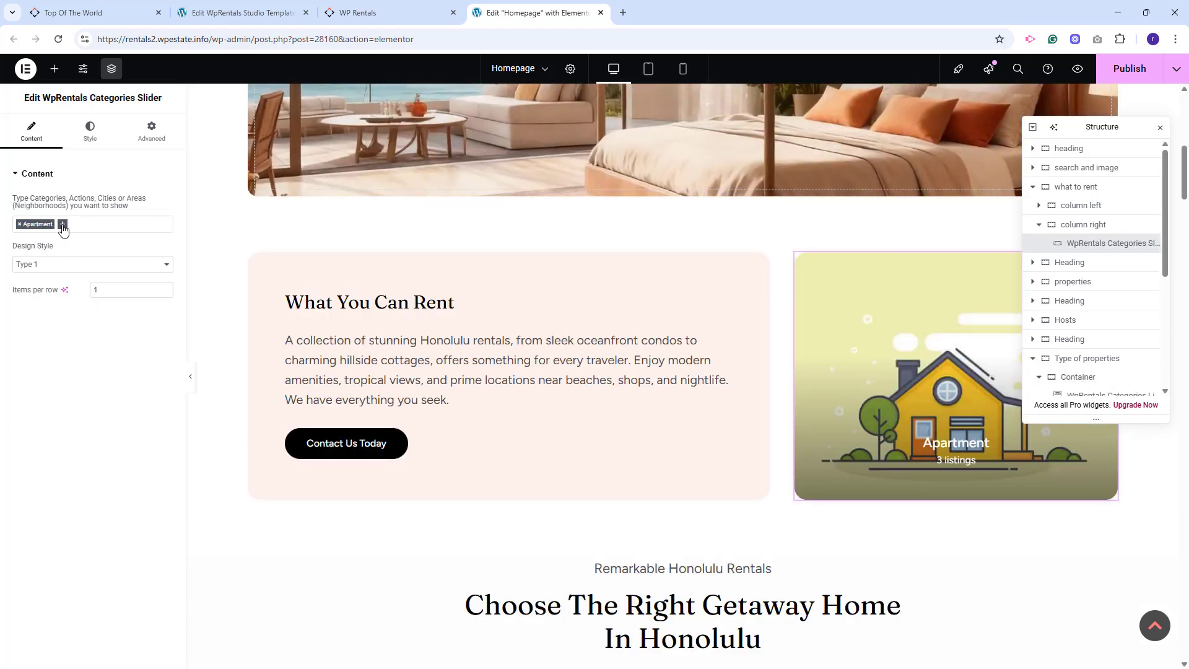
pyautogui.click(63, 224)
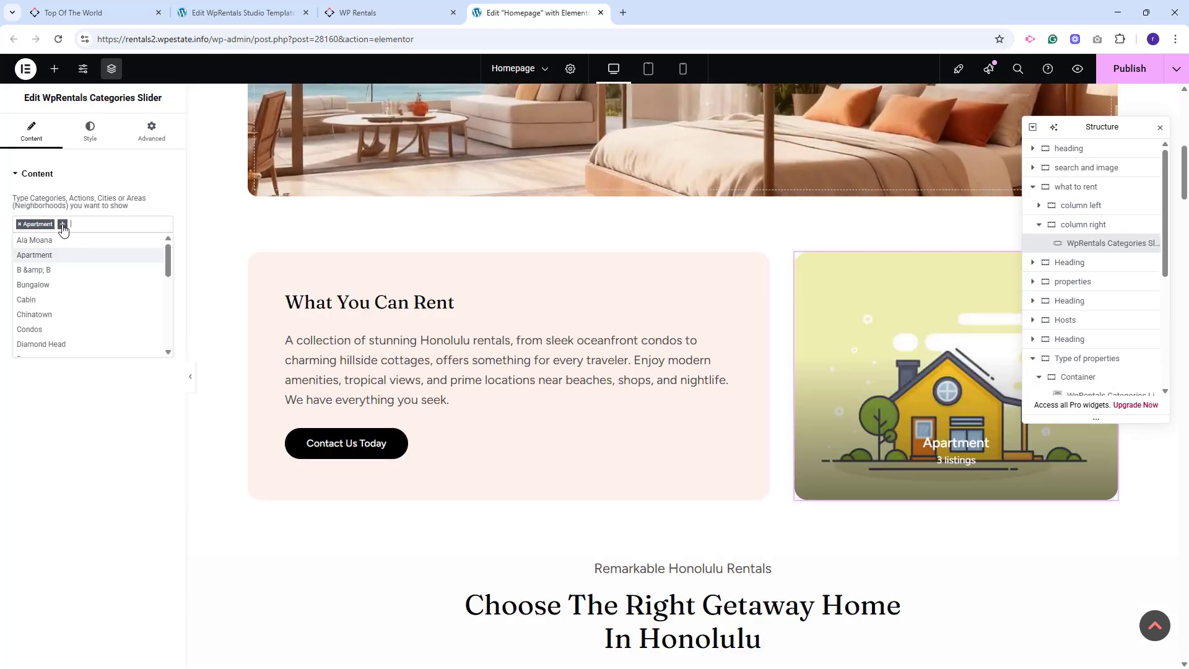
pyautogui.click(57, 282)
pyautogui.click(102, 224)
pyautogui.click(57, 297)
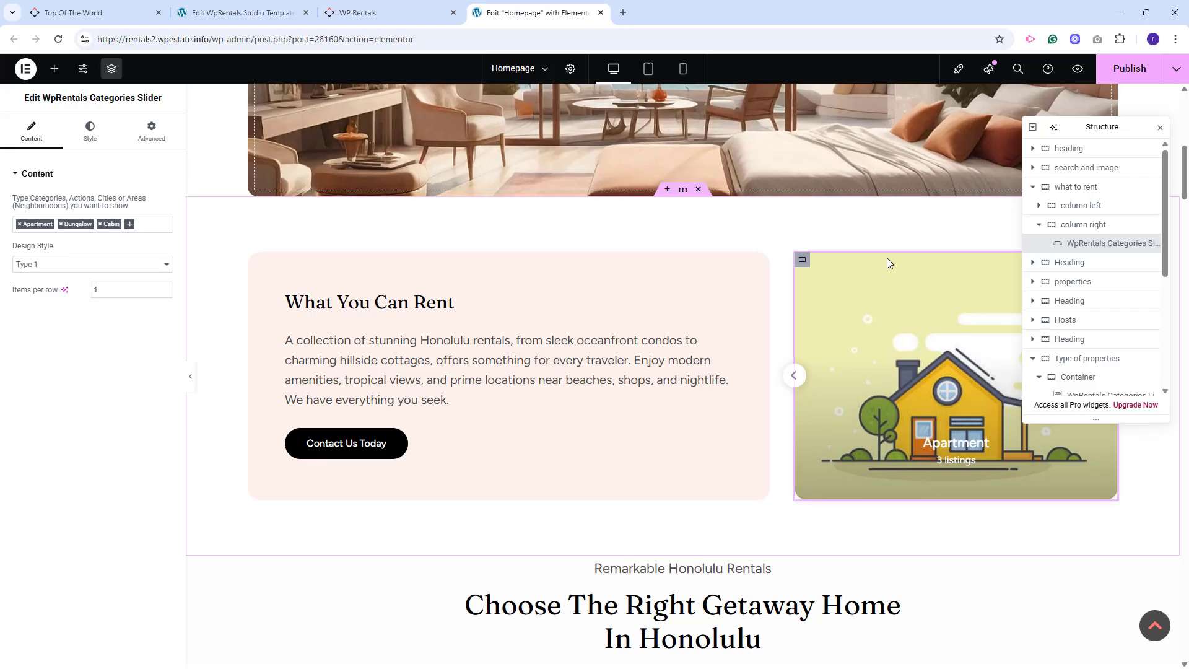
# In the Type of properties section, add Chinatown to the Cabin categories list and pick Kapahulu for the wide single-item list.
pyautogui.scroll(-15, 887, 257)
pyautogui.click(322, 267)
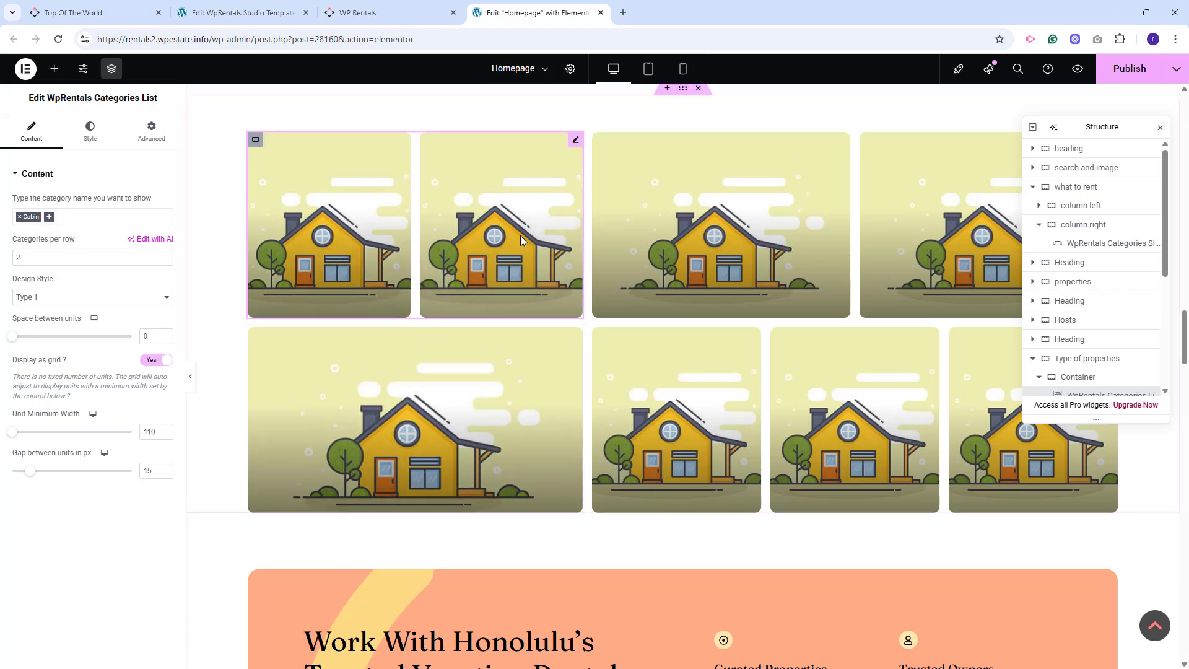
pyautogui.click(75, 217)
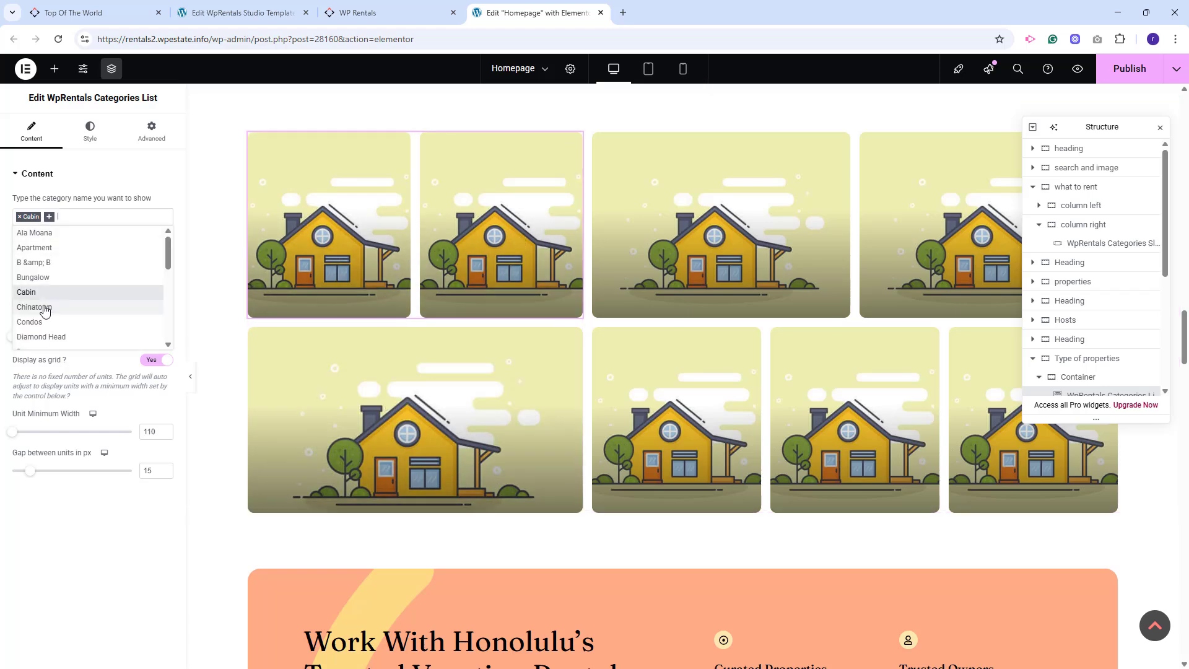
pyautogui.click(624, 453)
pyautogui.click(93, 217)
pyautogui.scroll(-2, 79, 313)
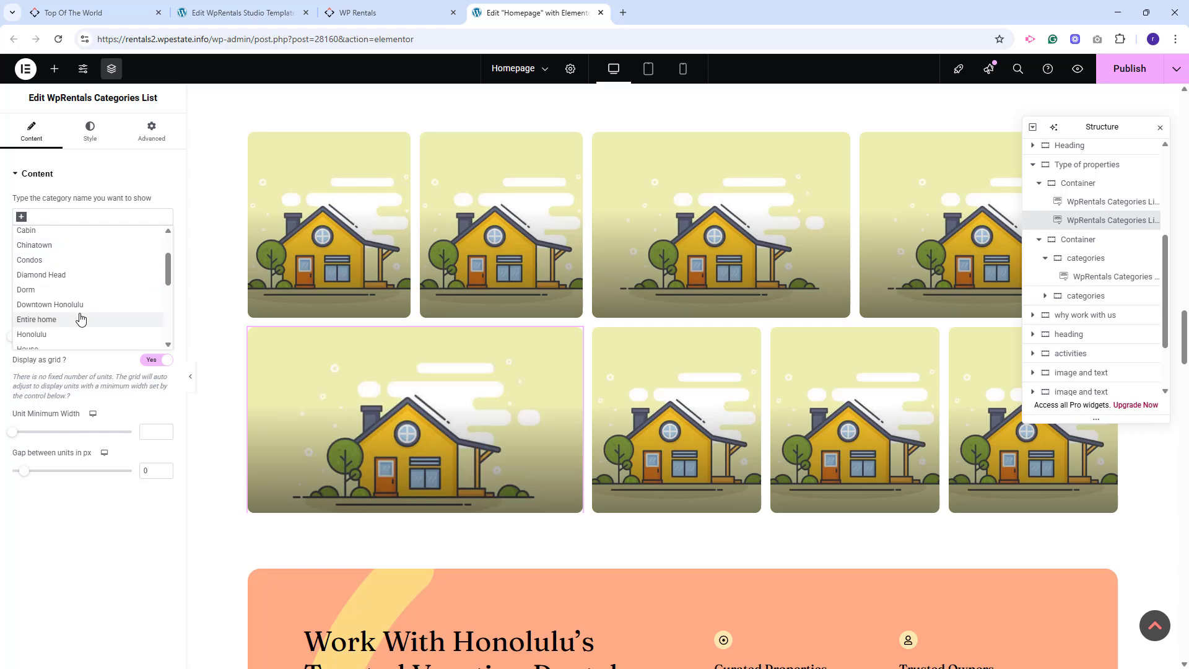
# Set the three-item categories list to Thilafushi, "Thilafushi, Honolulu" and Vilimalé, and publish the homepage.
pyautogui.click(624, 453)
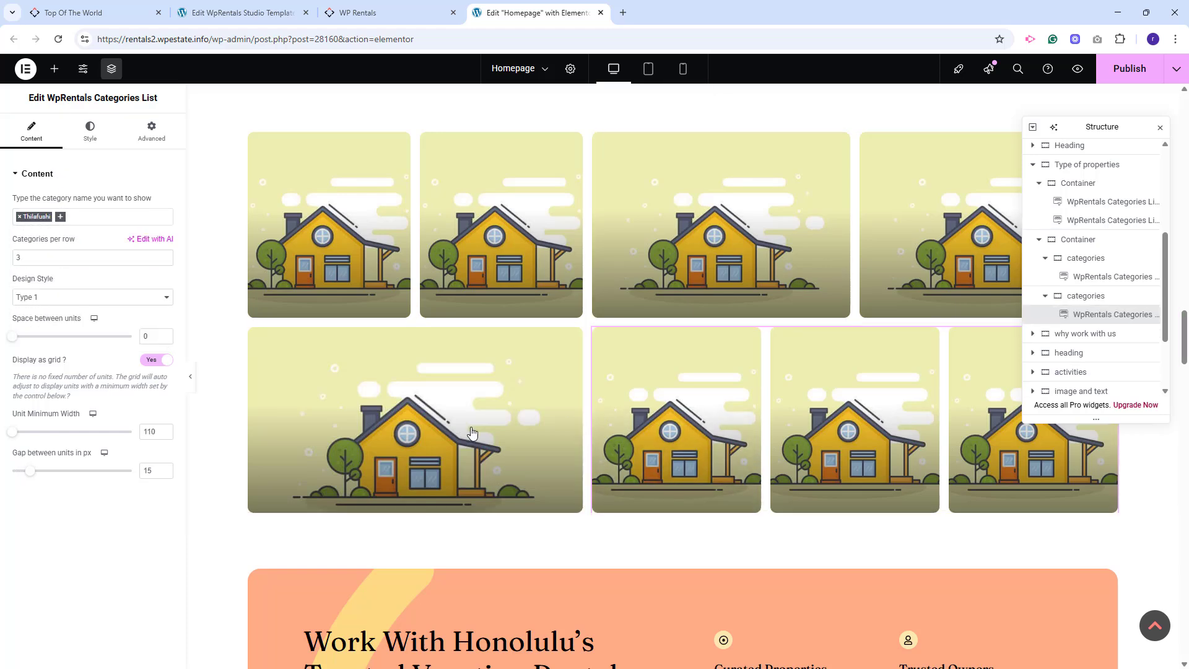
pyautogui.click(62, 218)
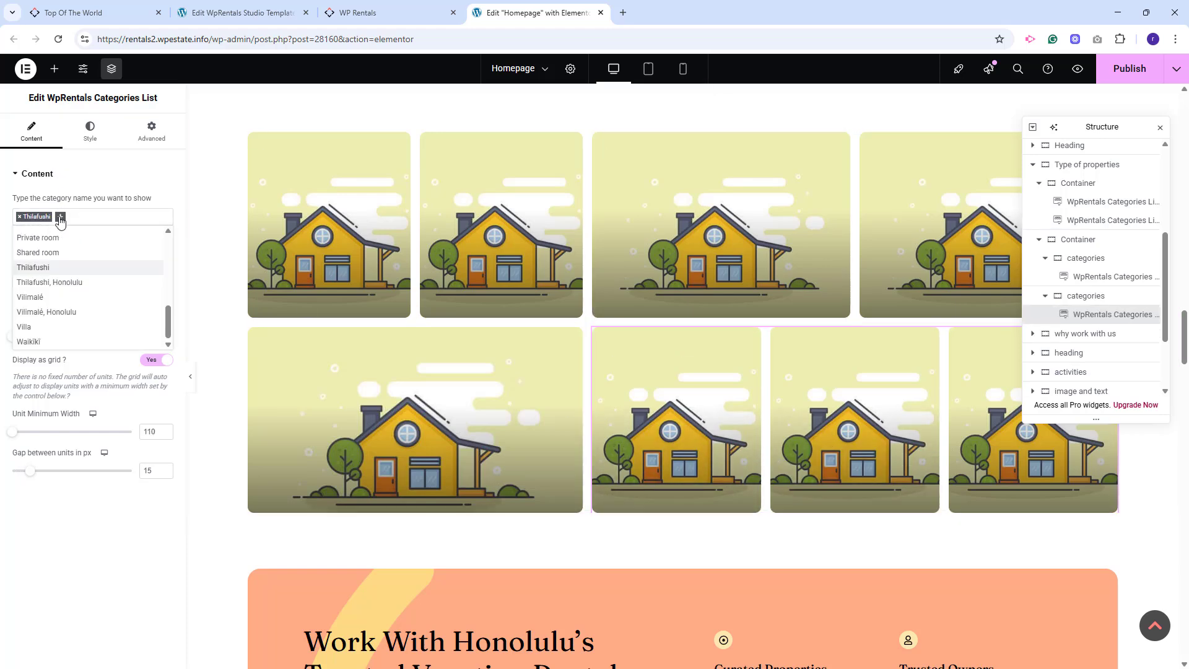
pyautogui.click(72, 284)
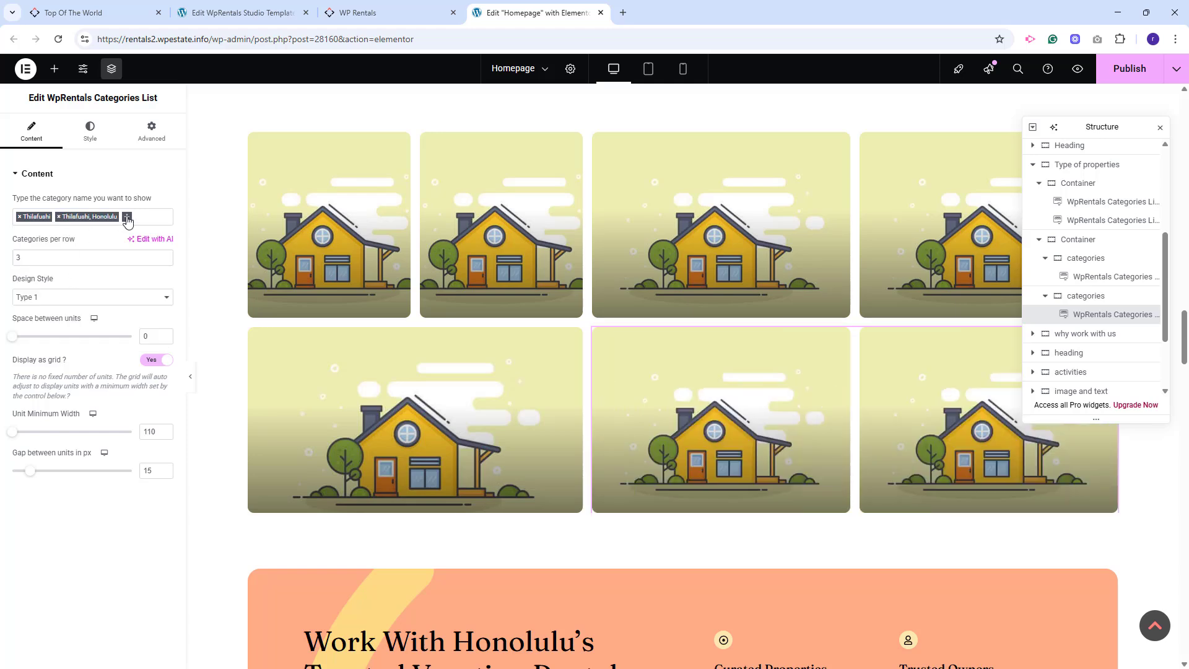
pyautogui.click(127, 218)
pyautogui.click(81, 305)
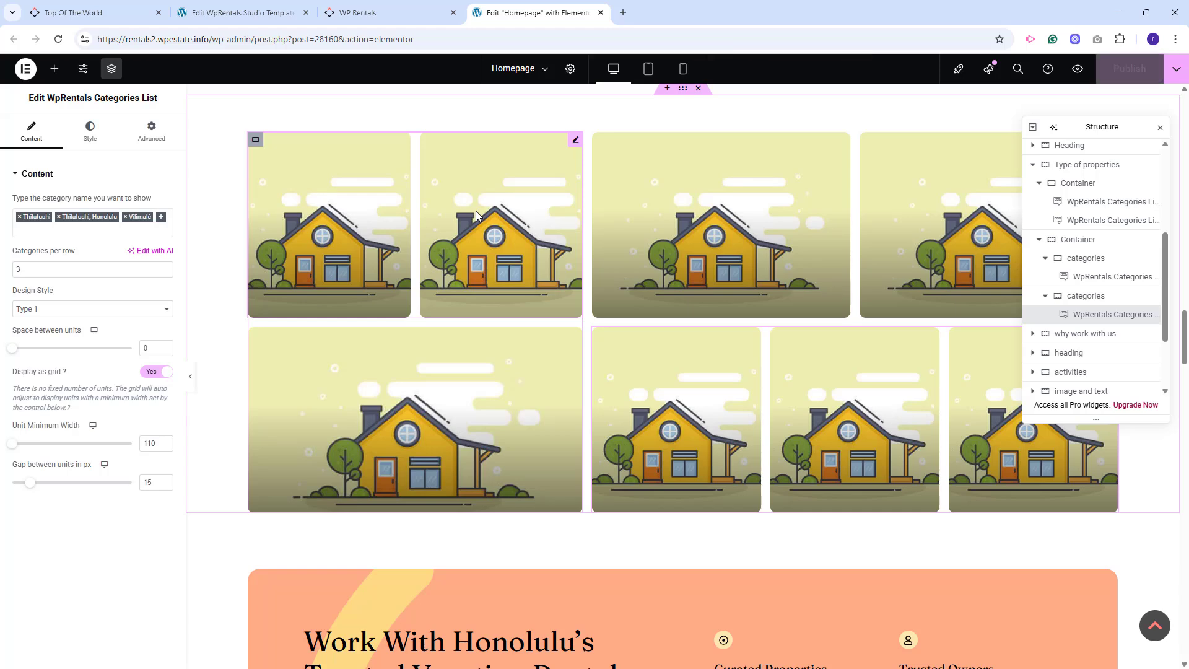
# Return to the WordPress admin and open the Apartment listing category for editing.
pyautogui.click(277, 12)
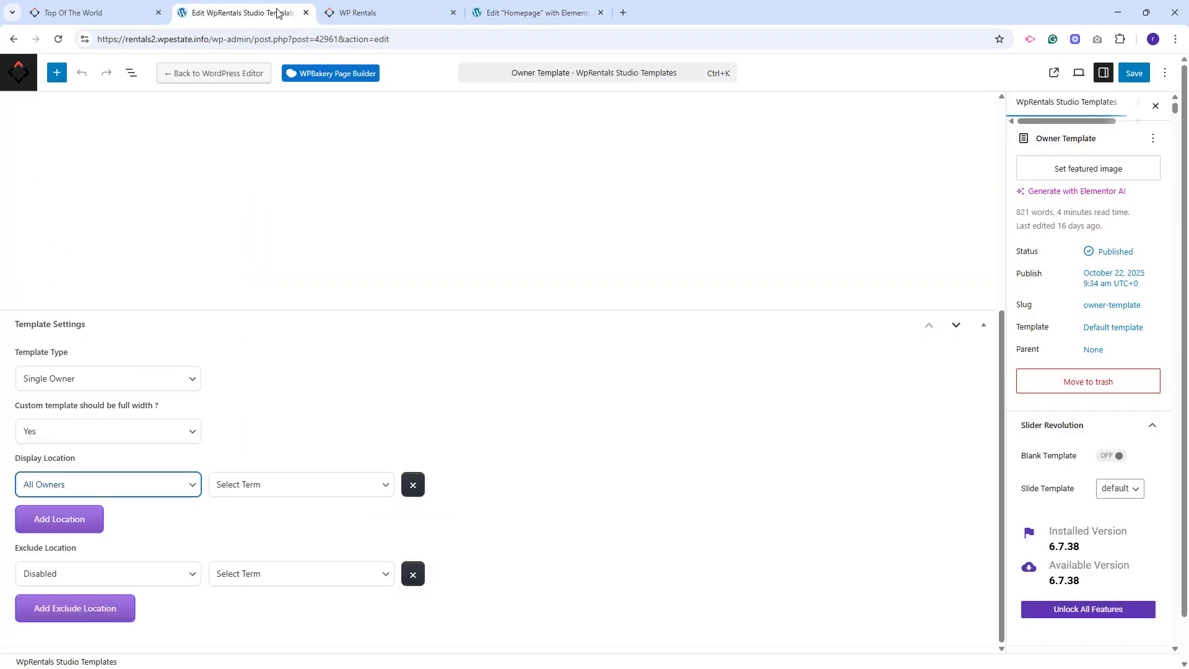
pyautogui.click(17, 72)
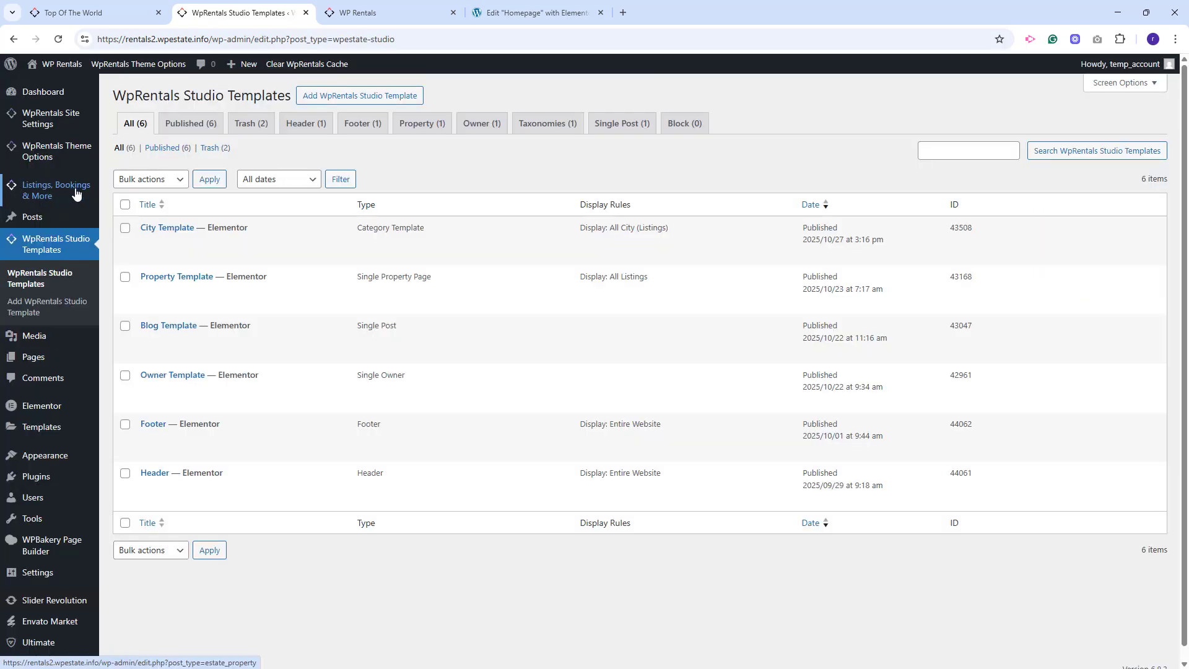
pyautogui.click(53, 196)
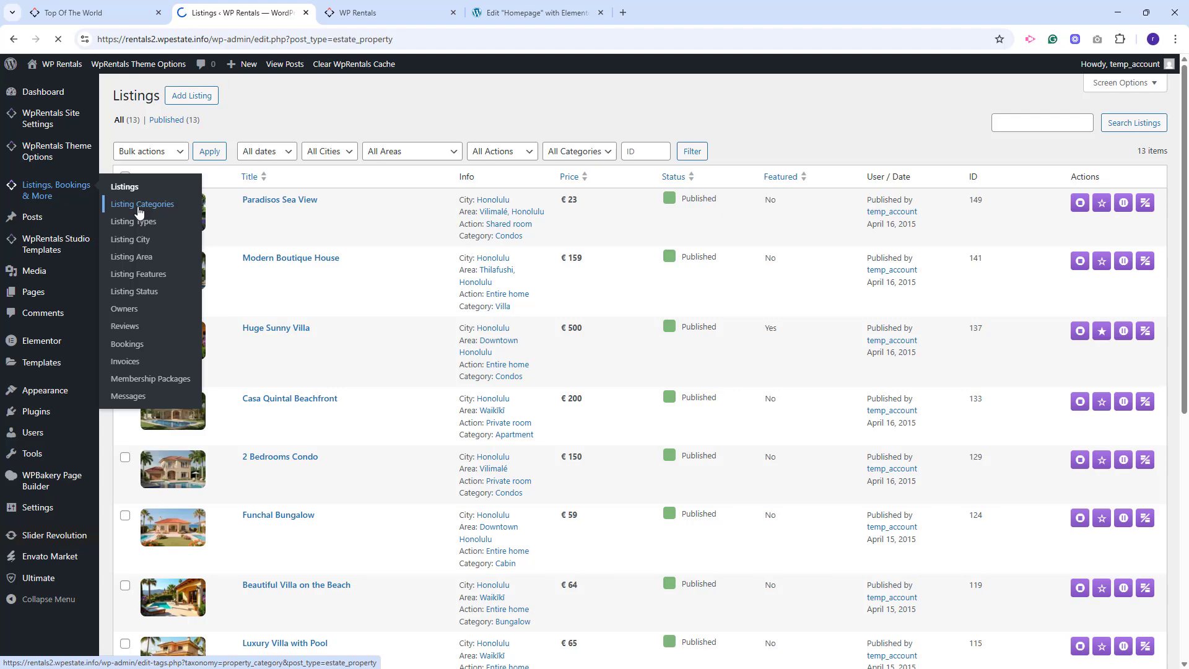
pyautogui.click(138, 212)
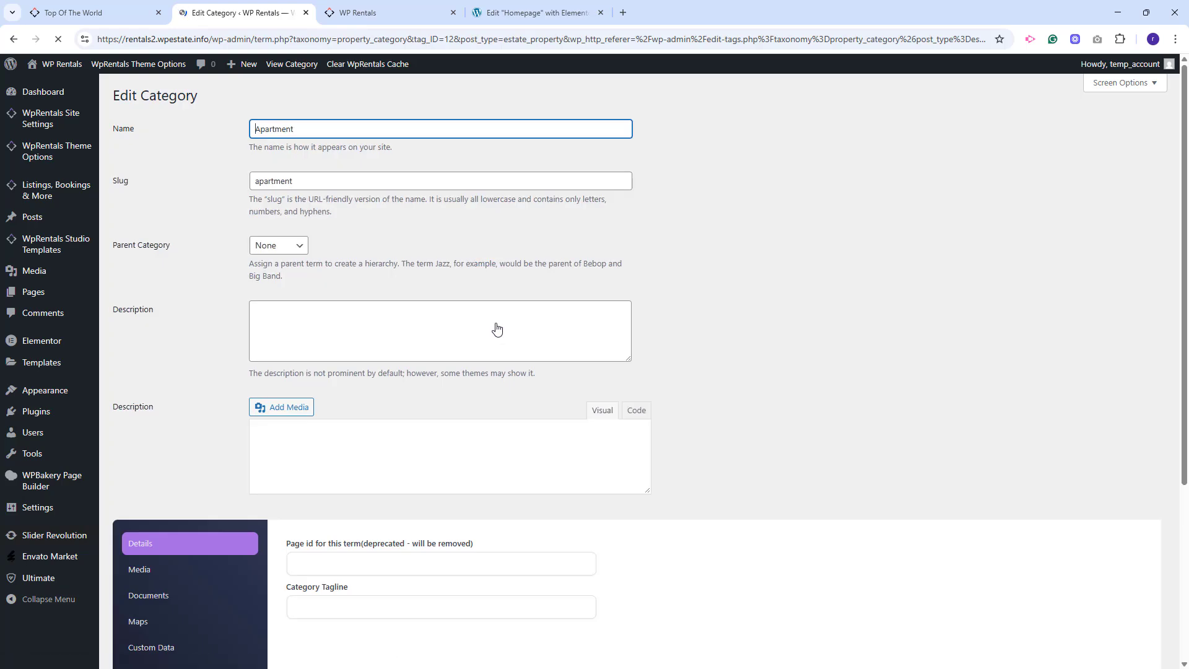
# Set the Apartment category's featured image to the villa8-webp-1 picture from the Media Library and update the category.
pyautogui.scroll(-1, 493, 329)
pyautogui.click(156, 492)
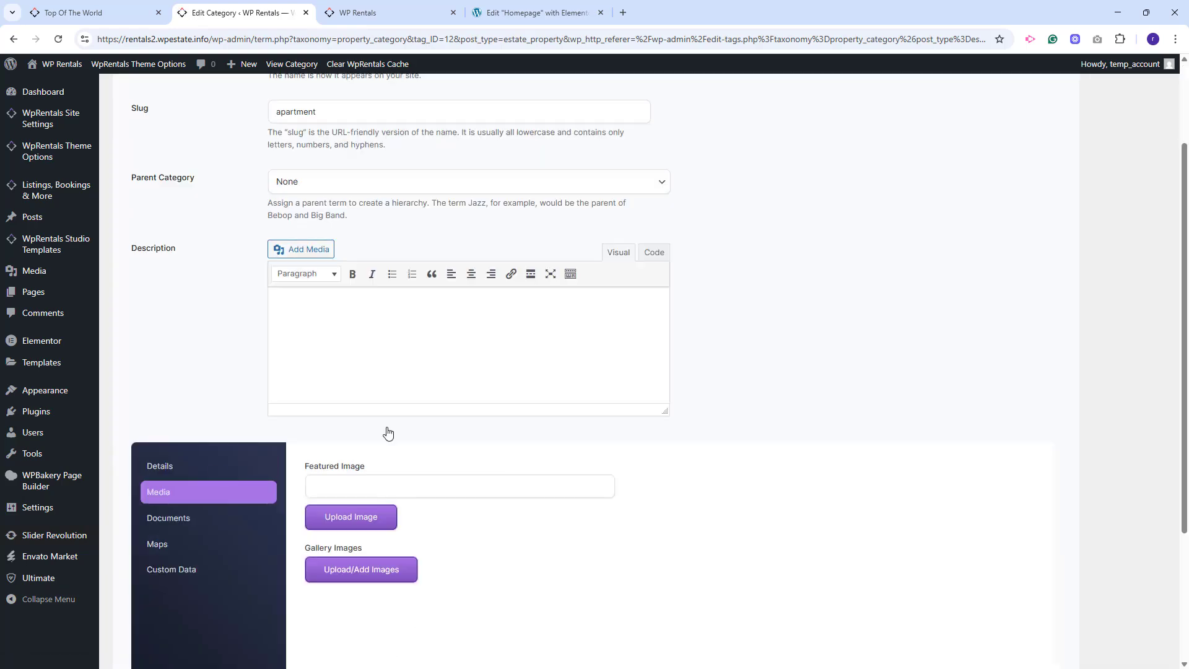
pyautogui.click(351, 519)
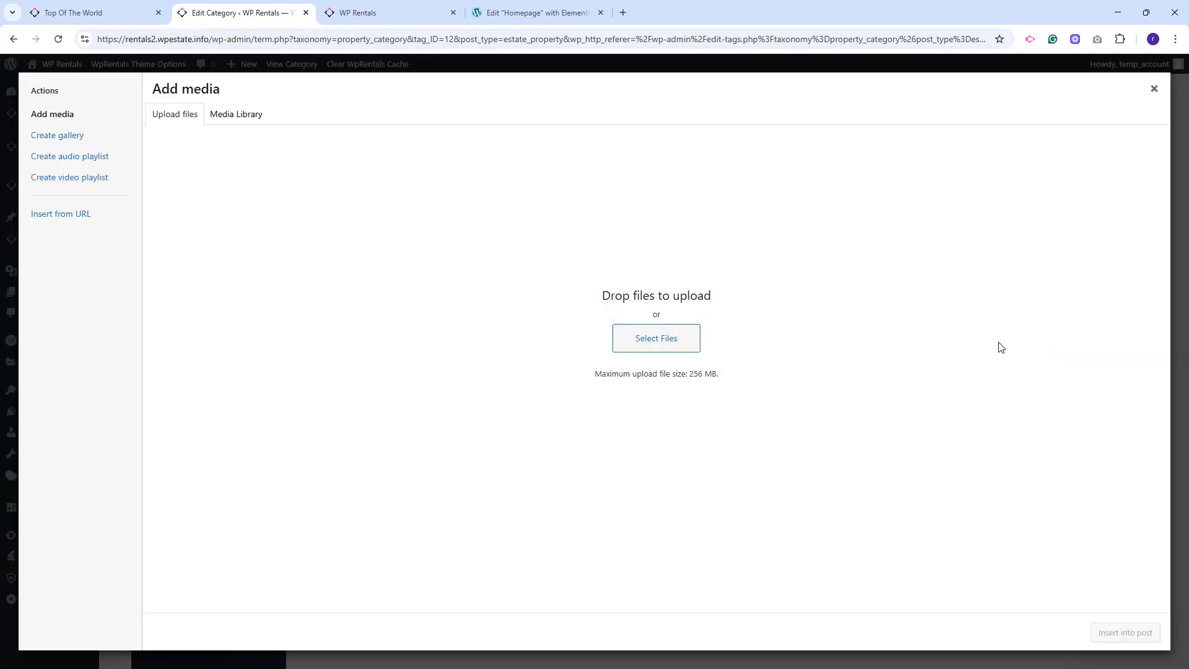
pyautogui.click(230, 119)
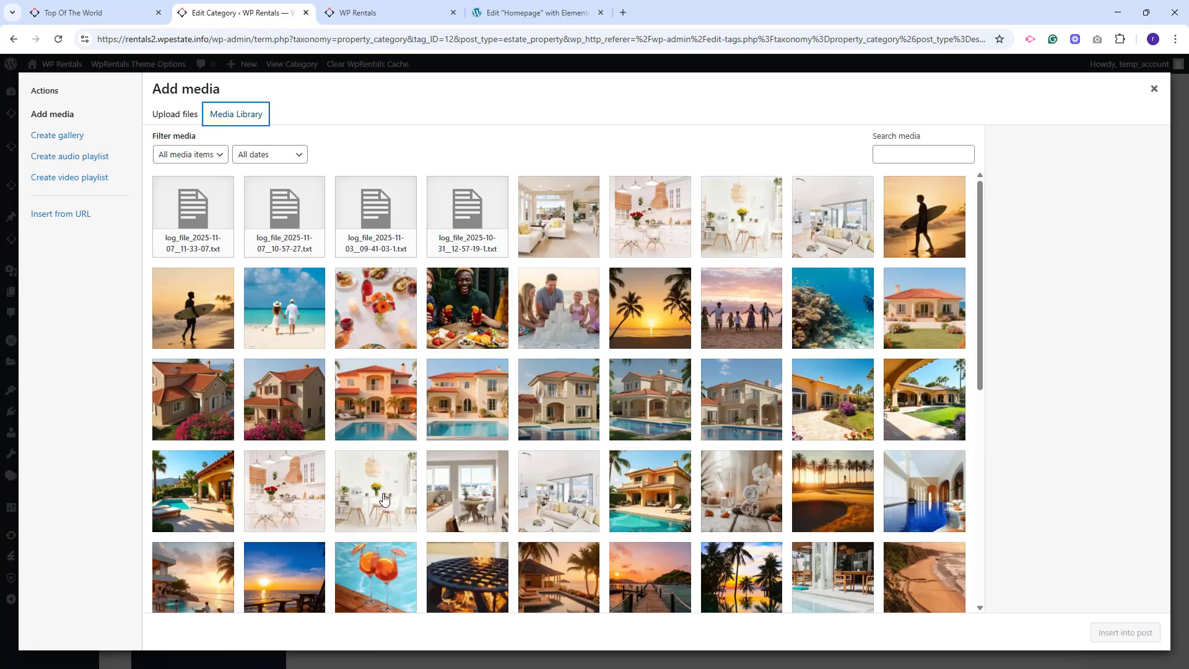
pyautogui.press('Escape')
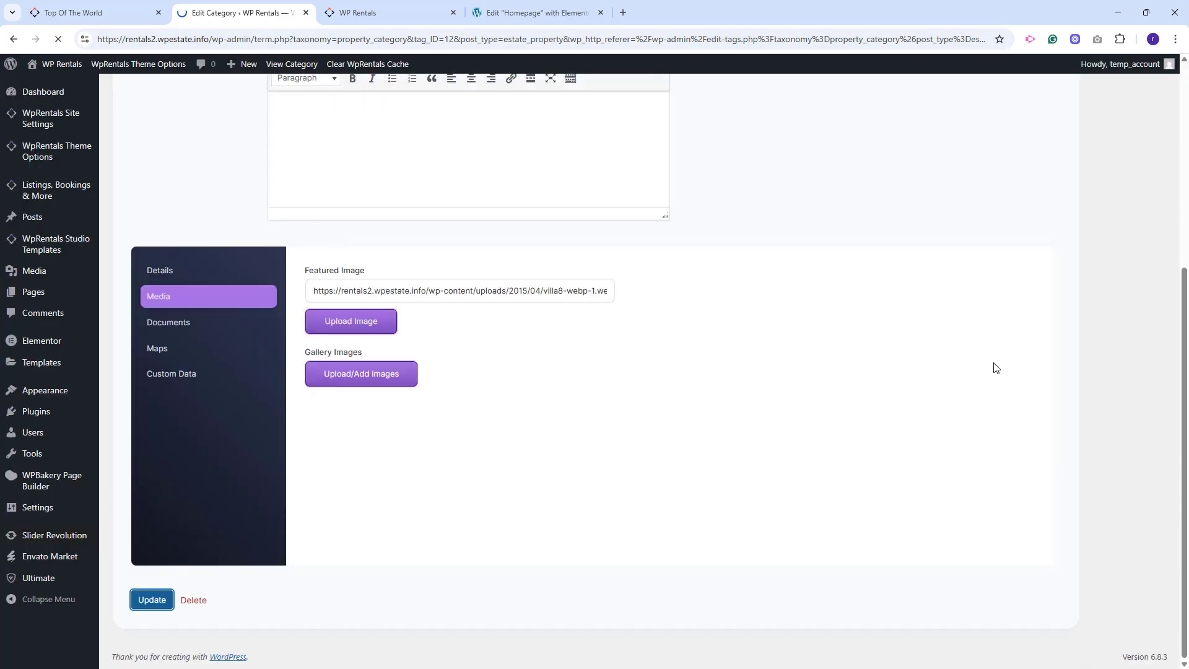
# Check the category images and the search section on the live homepage.
pyautogui.hotkey('ctrl', 'Tab')
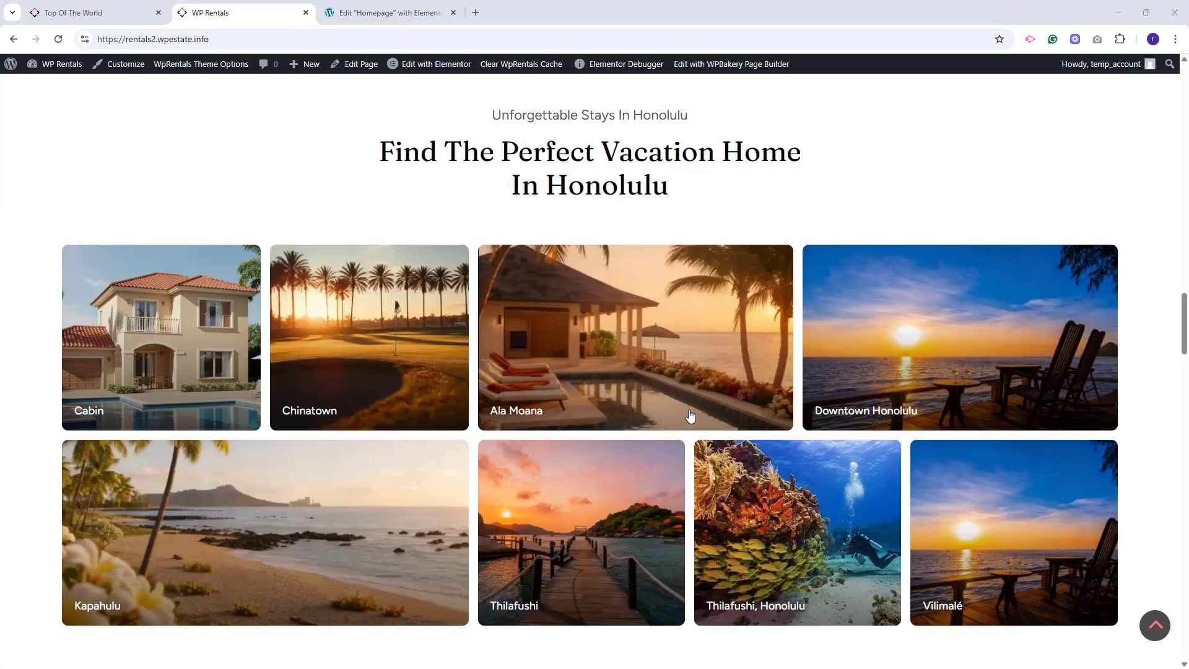
pyautogui.scroll(20, 691, 415)
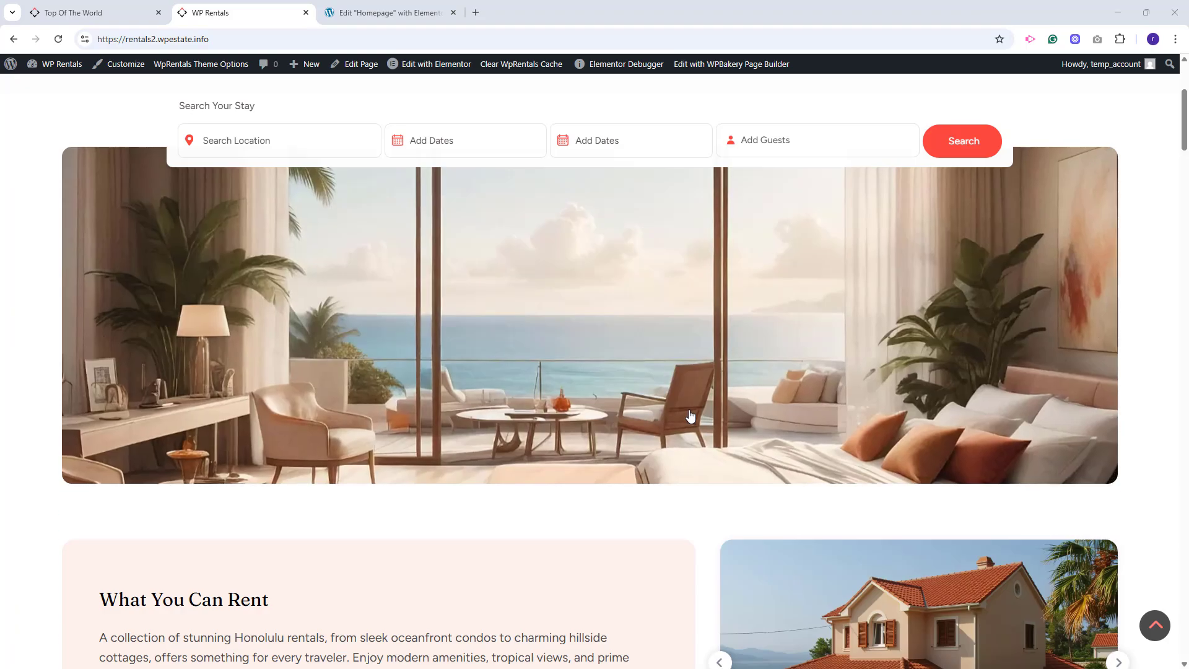
pyautogui.scroll(4, 691, 415)
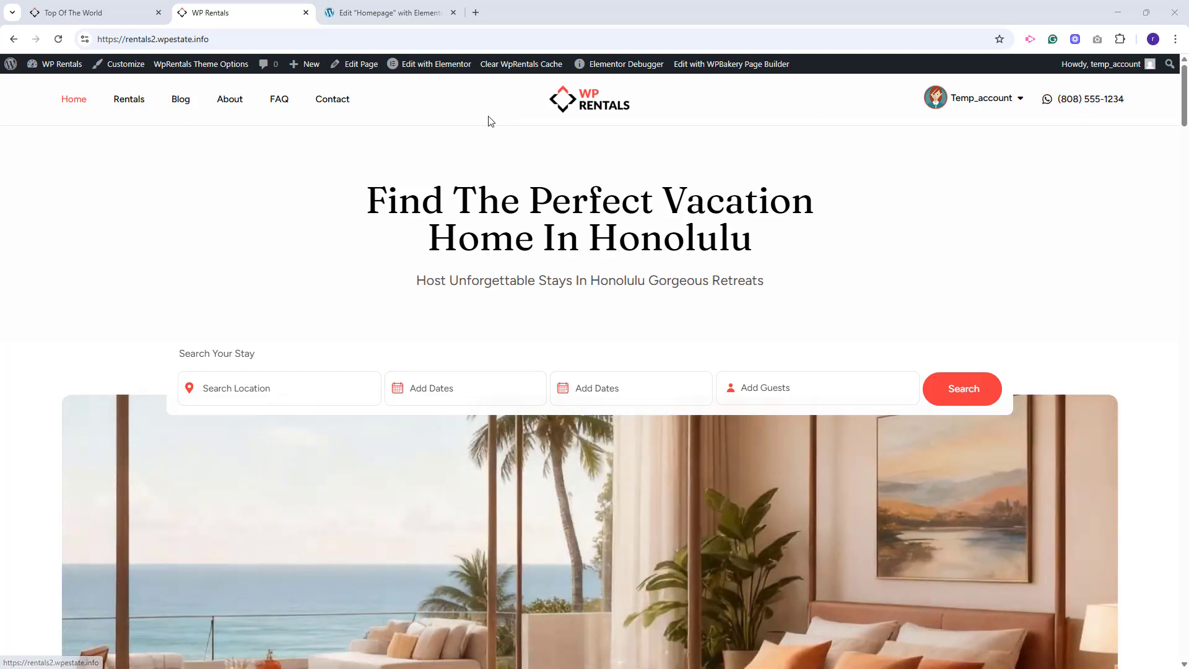
# Open the Header template in Elementor and inspect its Website Logo and Website Login & User Menu widgets.
pyautogui.moveTo(425, 65)
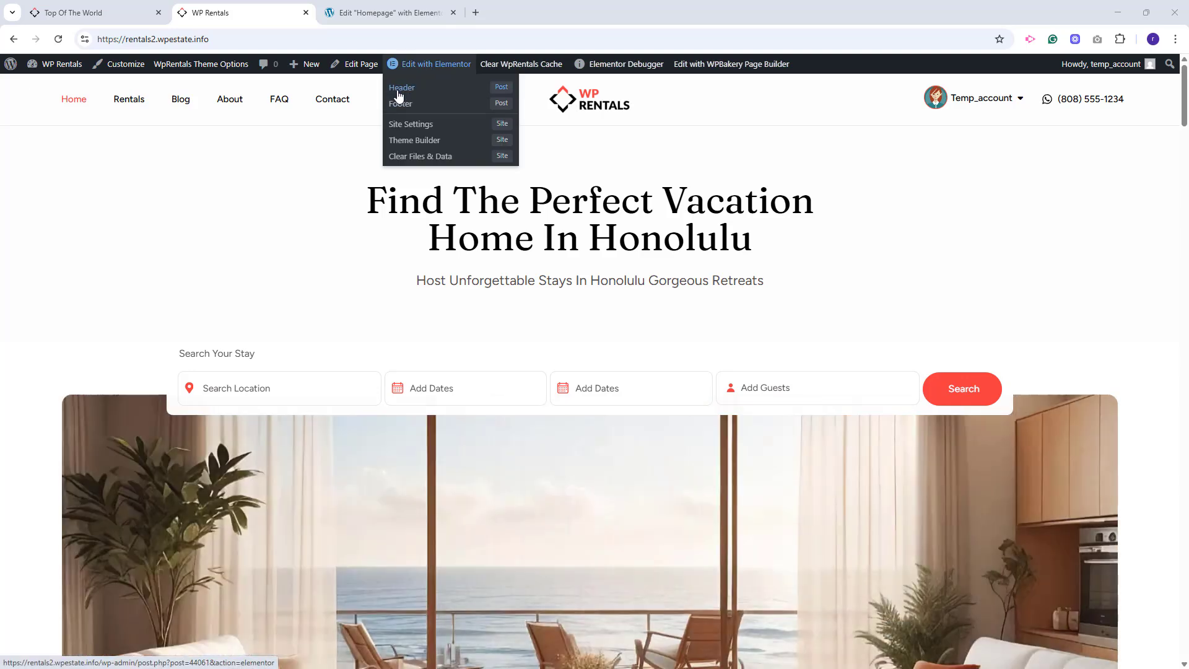
pyautogui.middleClick(400, 93)
pyautogui.click(389, 24)
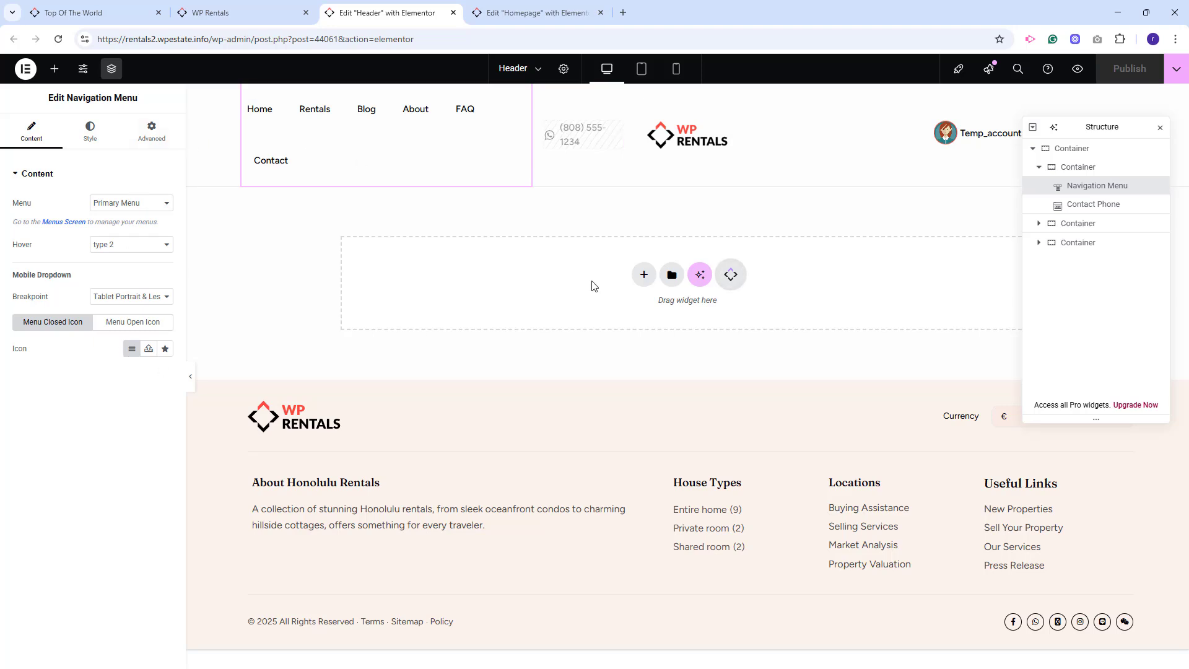
pyautogui.click(700, 138)
pyautogui.click(973, 134)
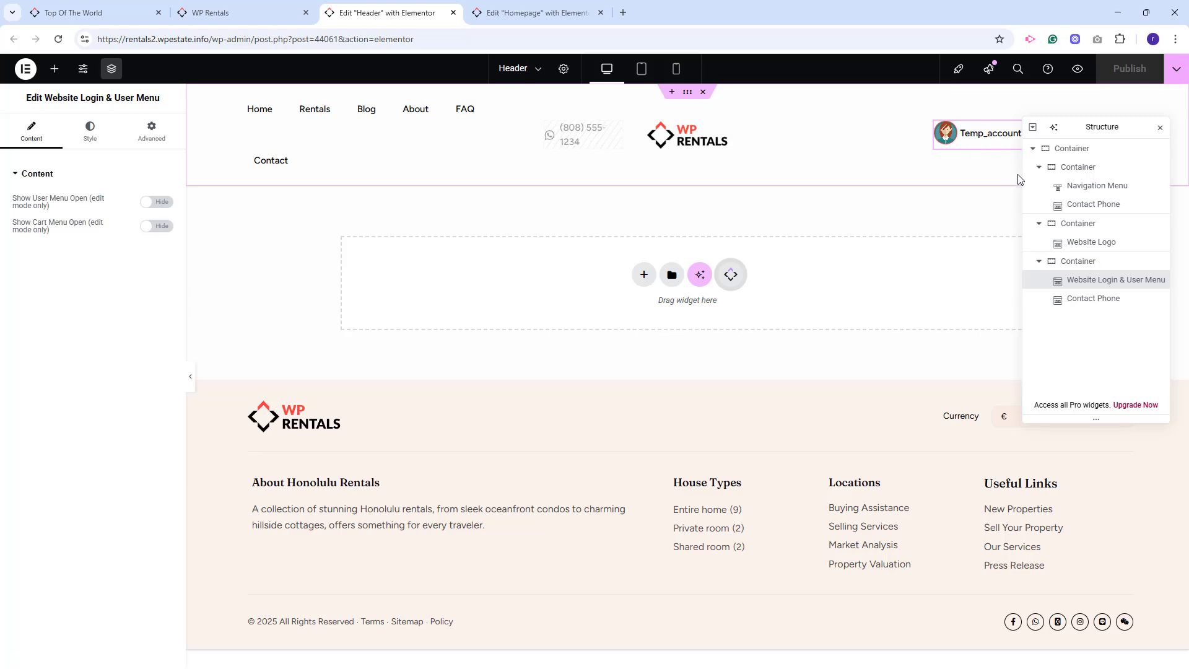
# Check the footer on the live homepage, then open the Footer template in Elementor.
pyautogui.hotkey('ctrl', 'shift', 'Tab')
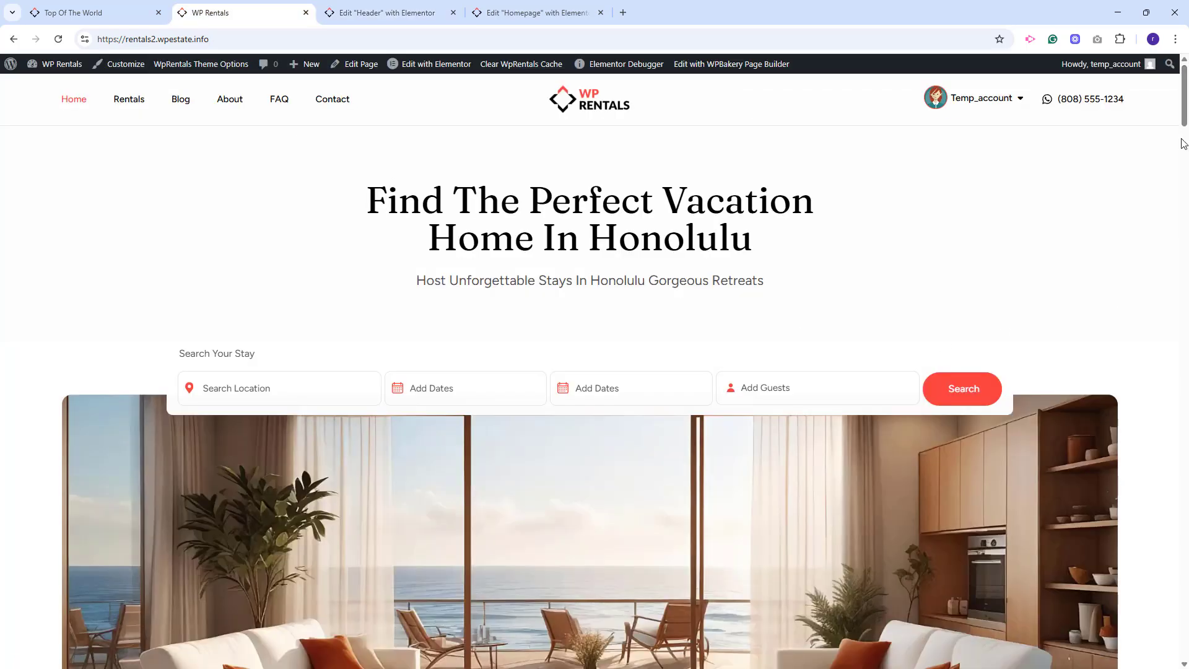
pyautogui.moveTo(1183, 116); pyautogui.dragTo(704, 631)
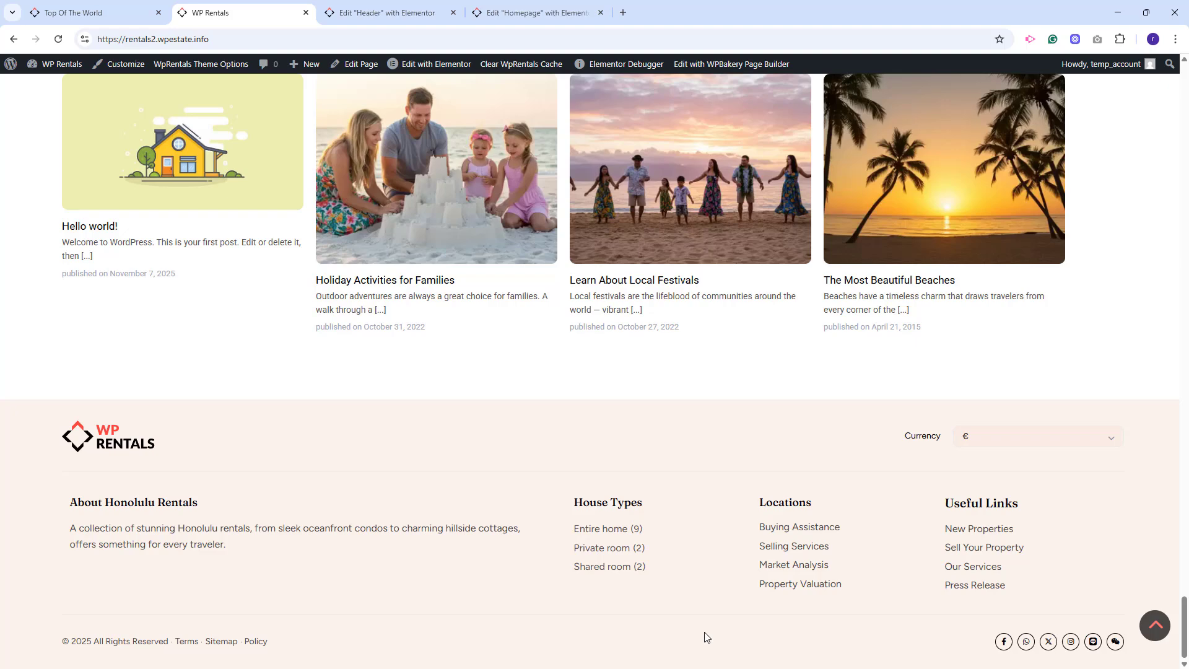
pyautogui.moveTo(443, 73)
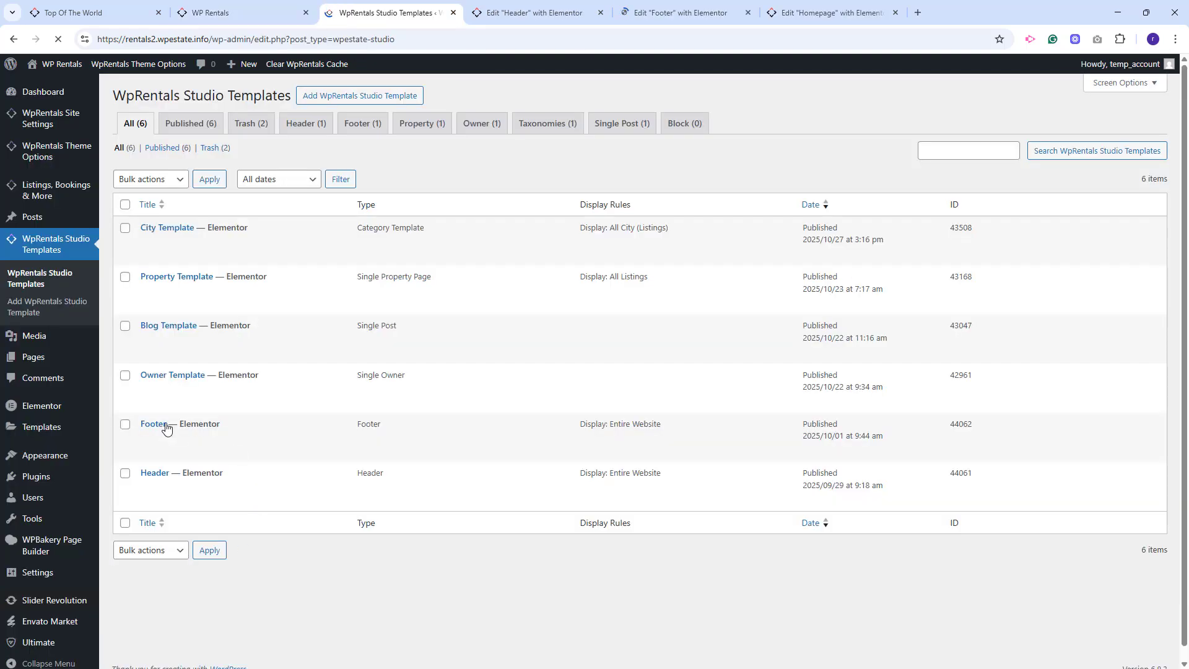
pyautogui.moveTo(221, 455)
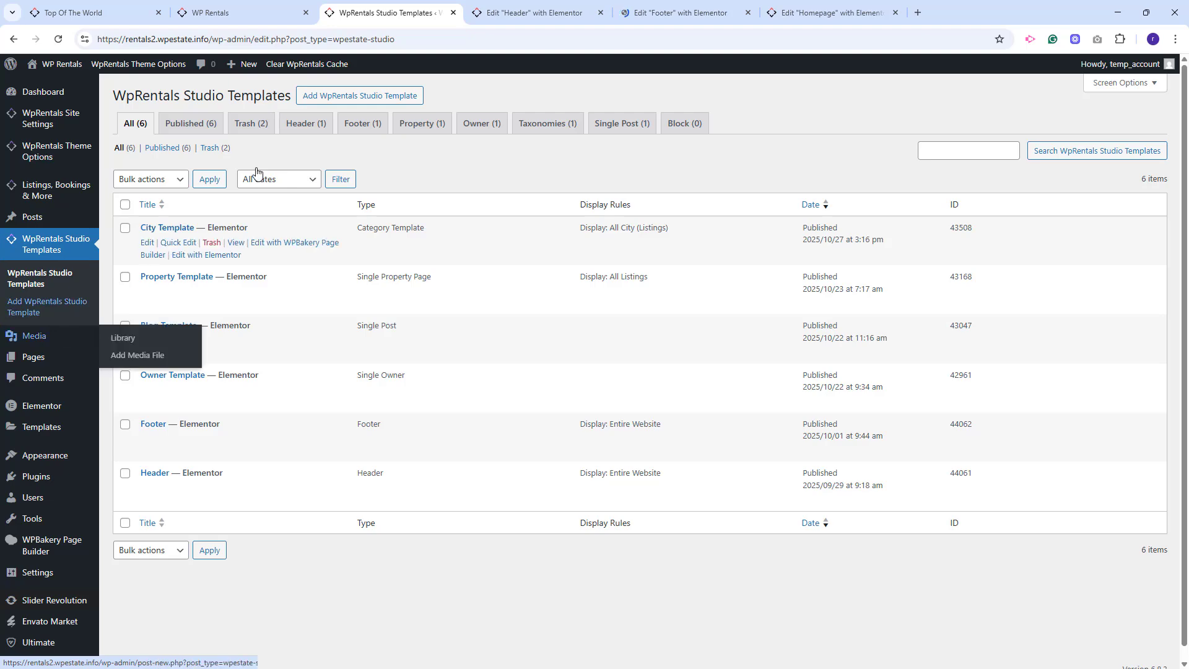
pyautogui.click(681, 13)
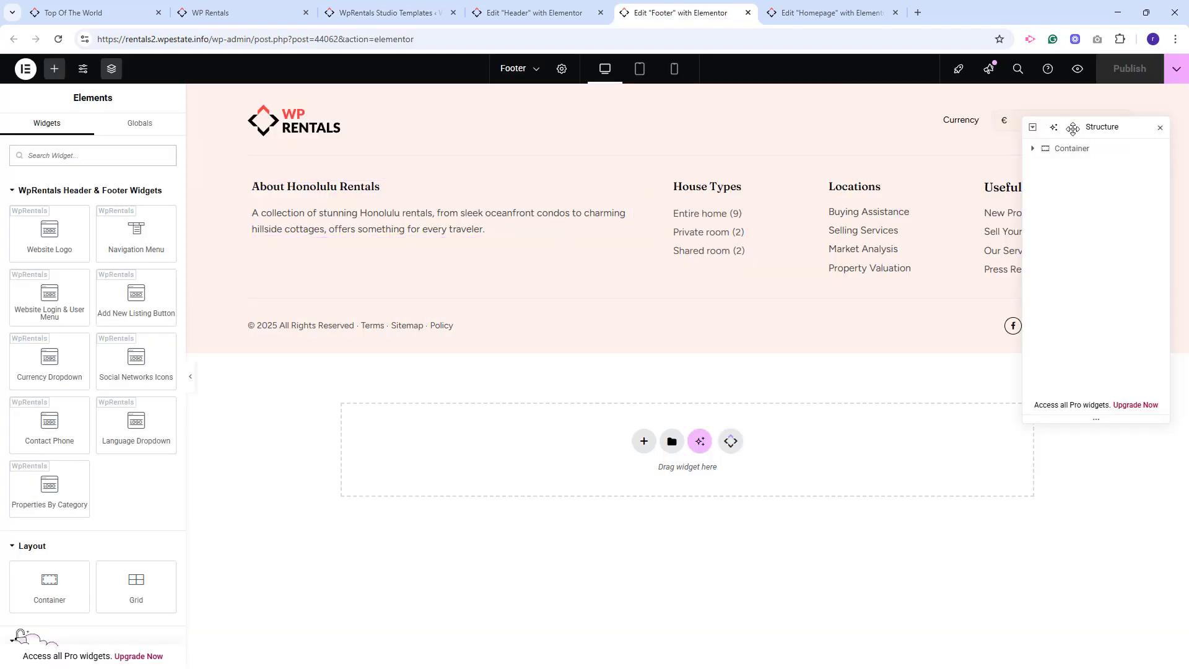
# Inspect the Footer template's main container background settings, logo image, House Types list, Locations and Useful Links lists, and copyright text.
pyautogui.click(1072, 148)
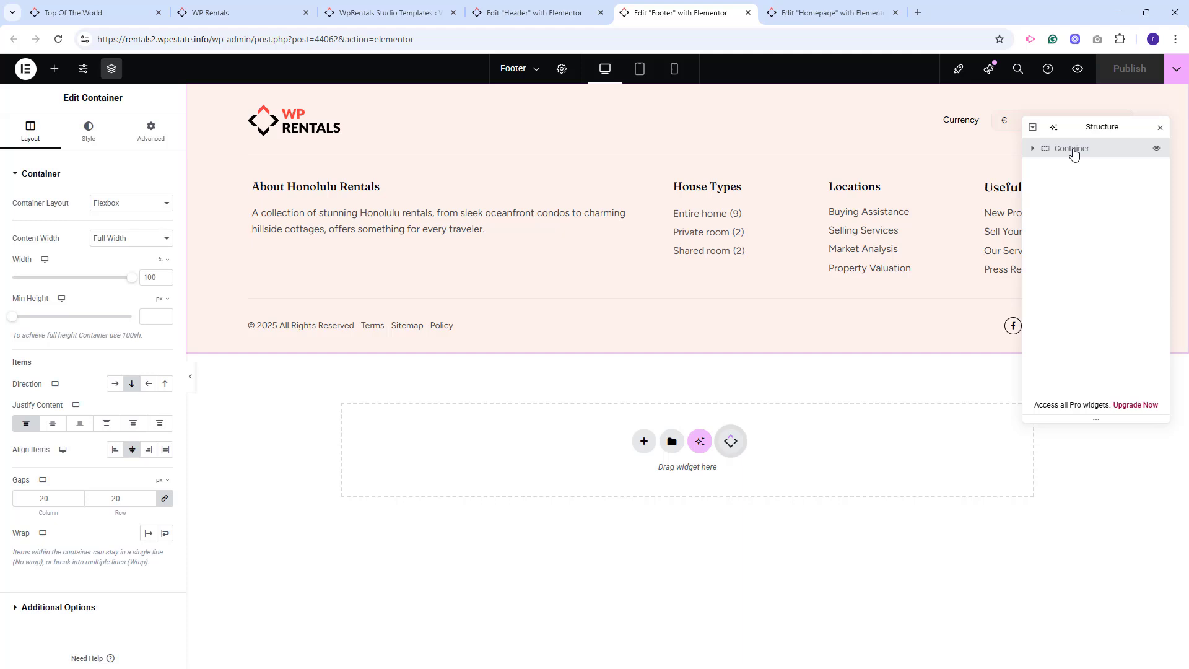
pyautogui.click(101, 134)
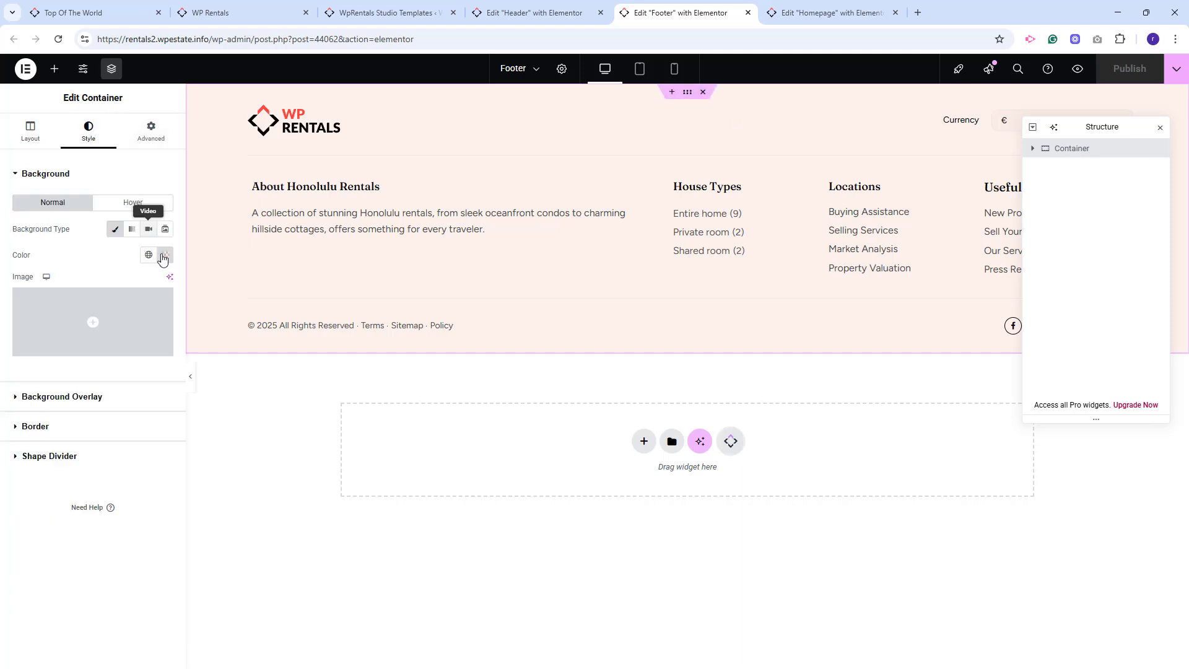
pyautogui.click(315, 122)
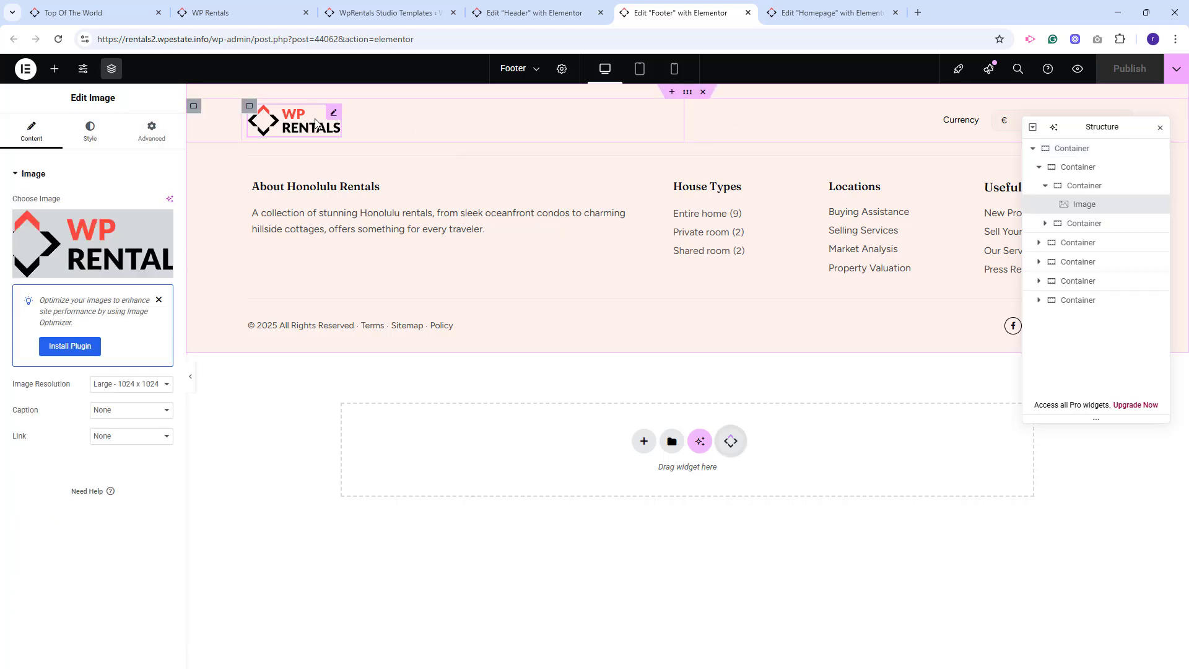
pyautogui.click(331, 230)
pyautogui.click(878, 230)
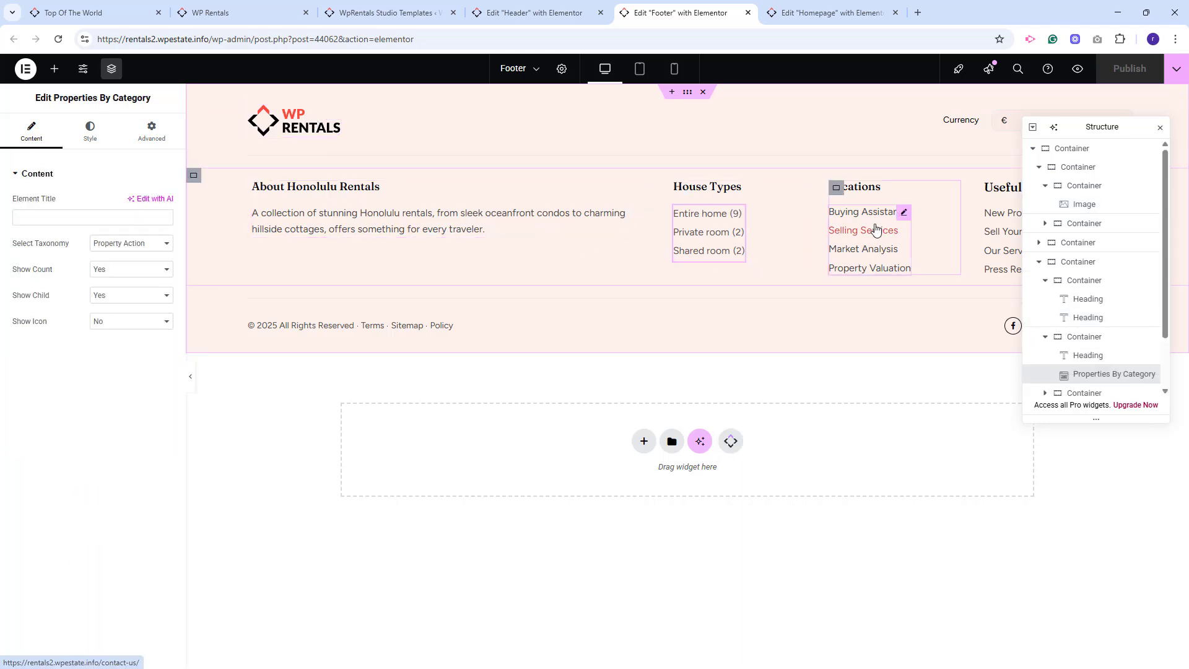
pyautogui.click(876, 230)
pyautogui.click(1009, 243)
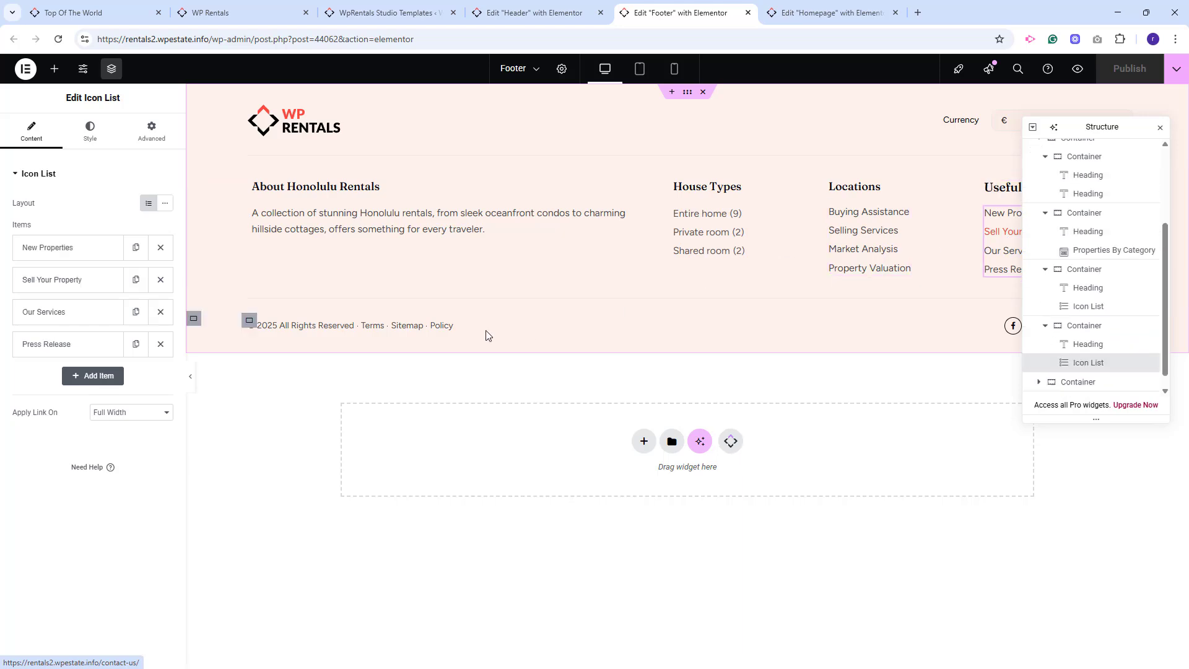
pyautogui.click(486, 335)
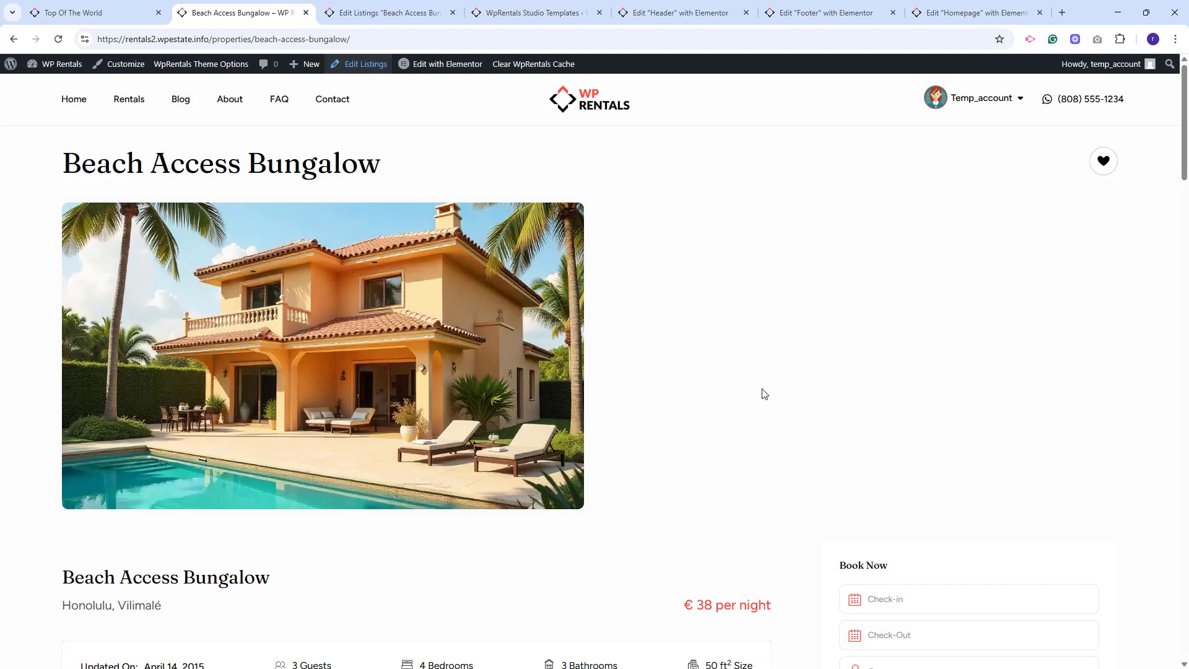
# Review the Beach Access Bungalow listing page, covering its sleeping arrangements, price details, amenities, availability calendar and map.
pyautogui.scroll(-15, 765, 394)
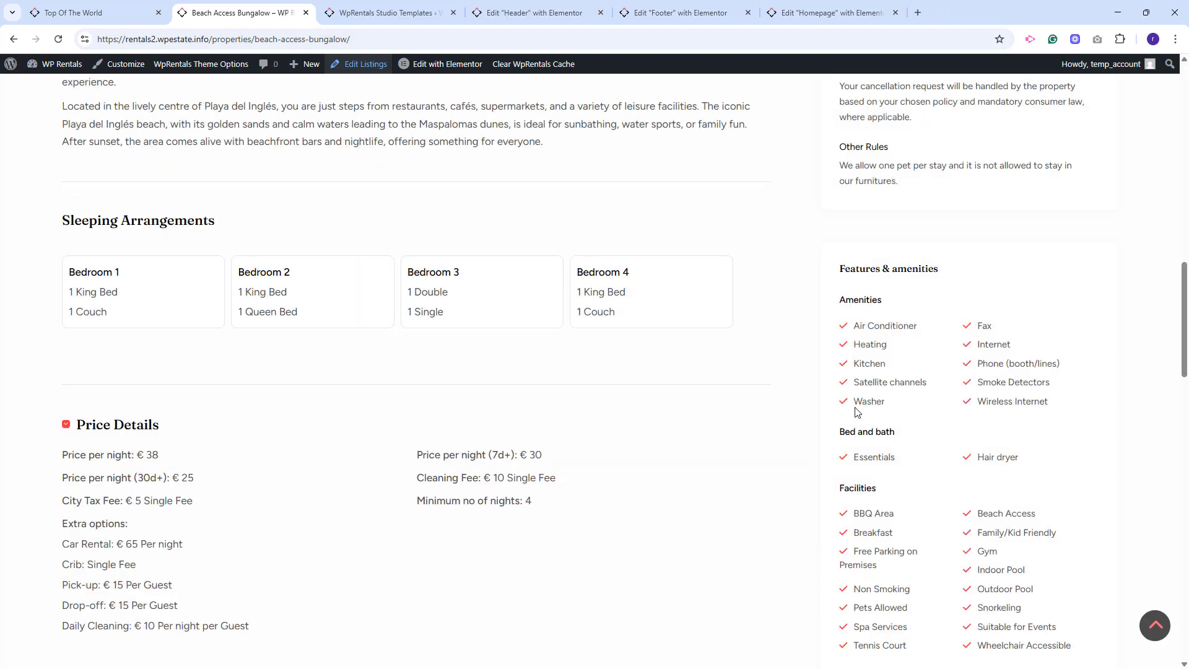
pyautogui.scroll(-10, 599, 523)
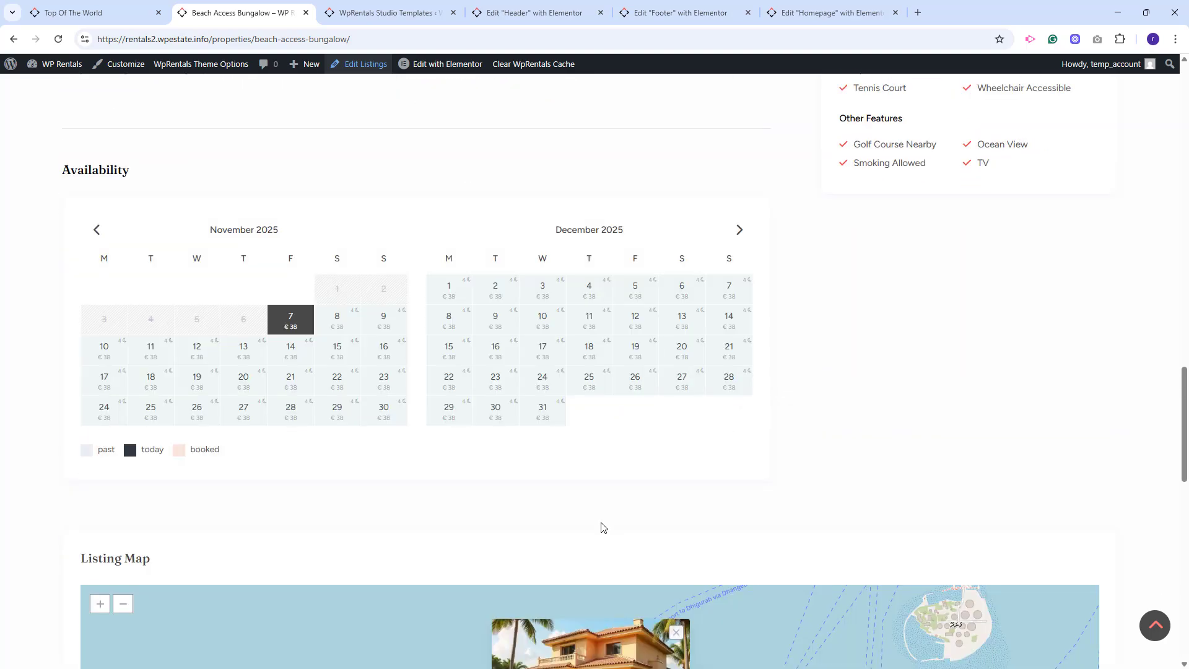
pyautogui.scroll(-3, 599, 520)
pyautogui.scroll(9, 599, 523)
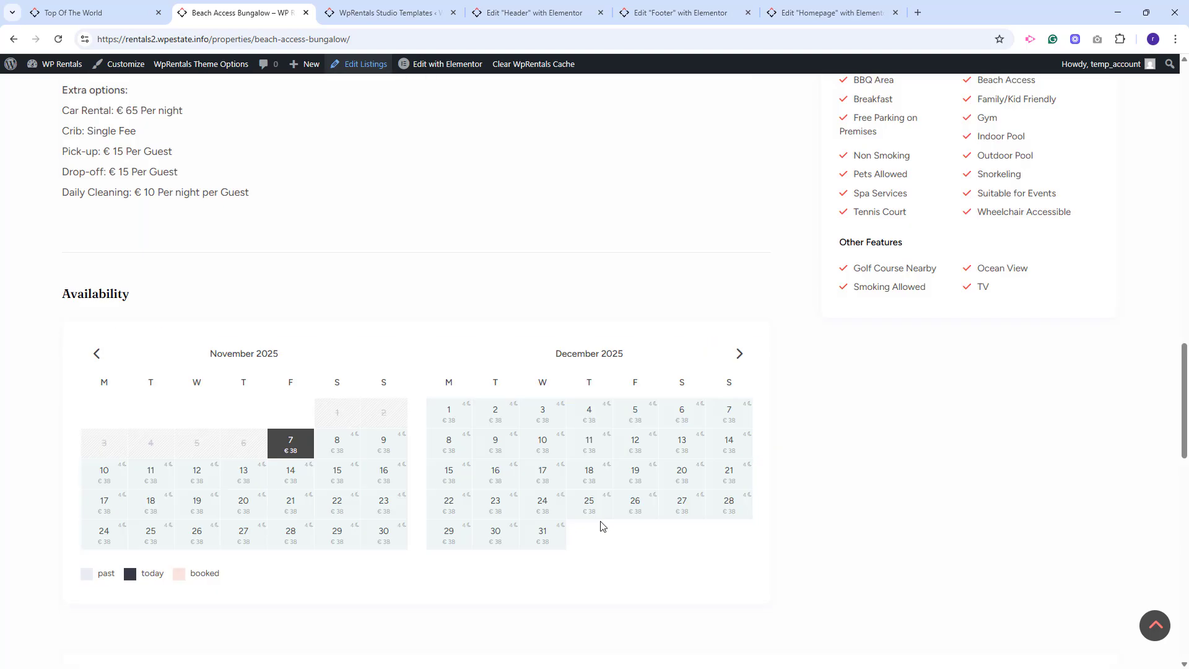
pyautogui.scroll(3, 599, 525)
# Open the Property Template in Elementor and inspect its Property Masonary Gallery and Property Page Header Section widgets.
pyautogui.click(389, 7)
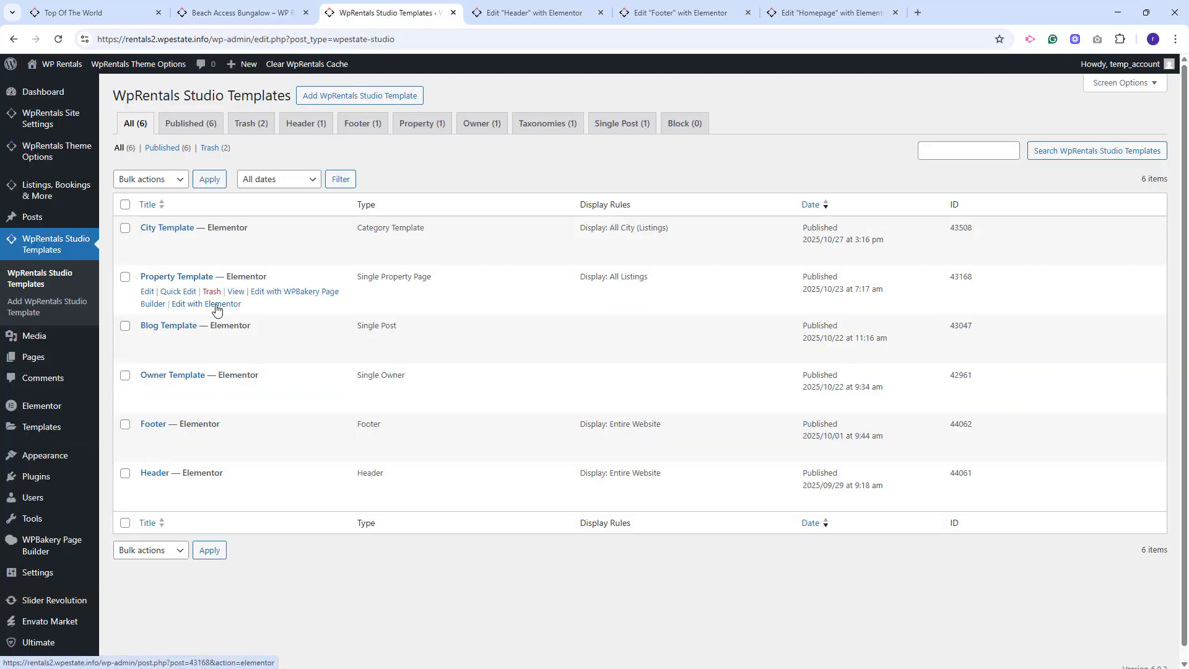
pyautogui.click(217, 306)
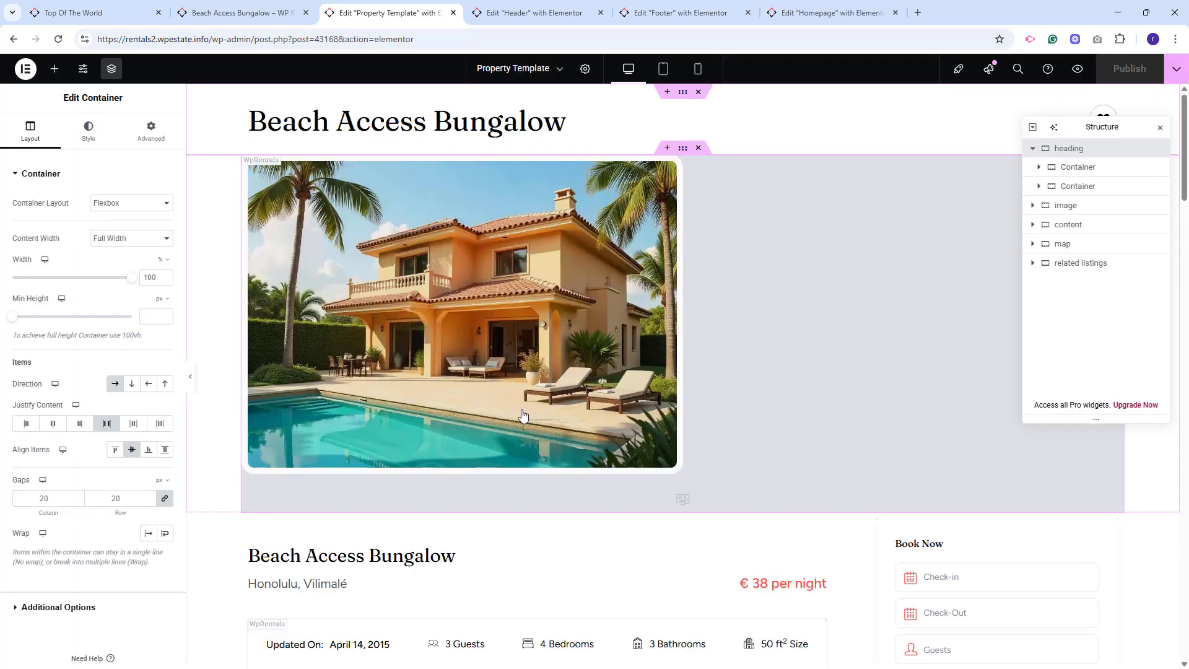
pyautogui.click(520, 415)
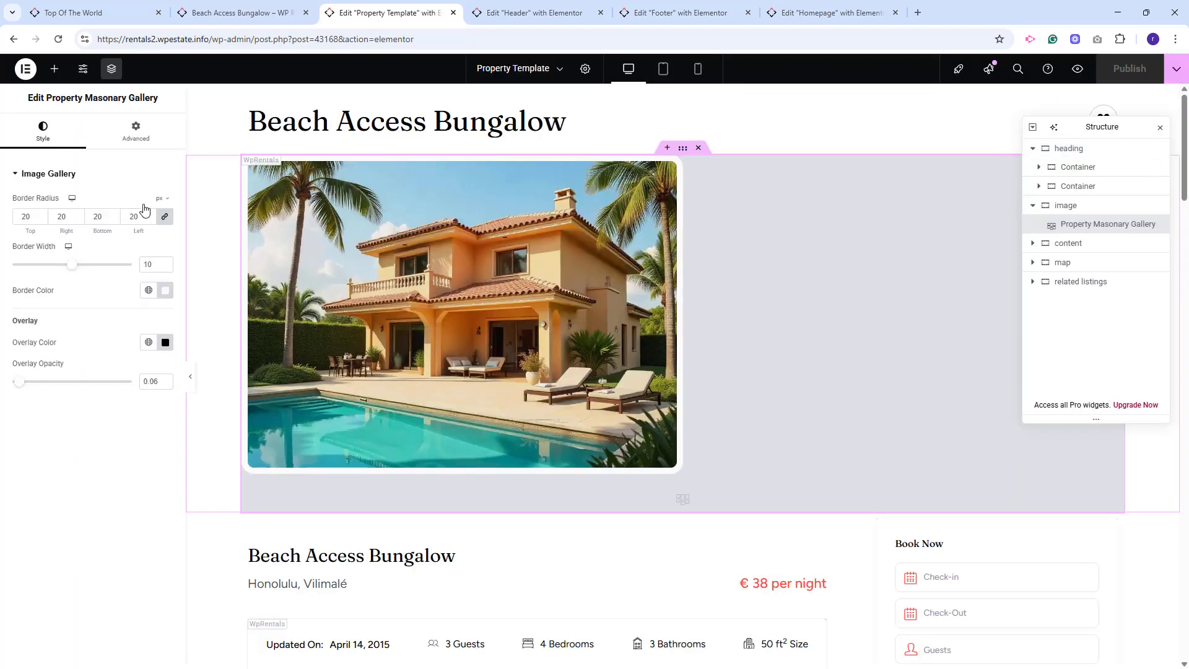
pyautogui.click(709, 544)
pyautogui.scroll(-4, 708, 544)
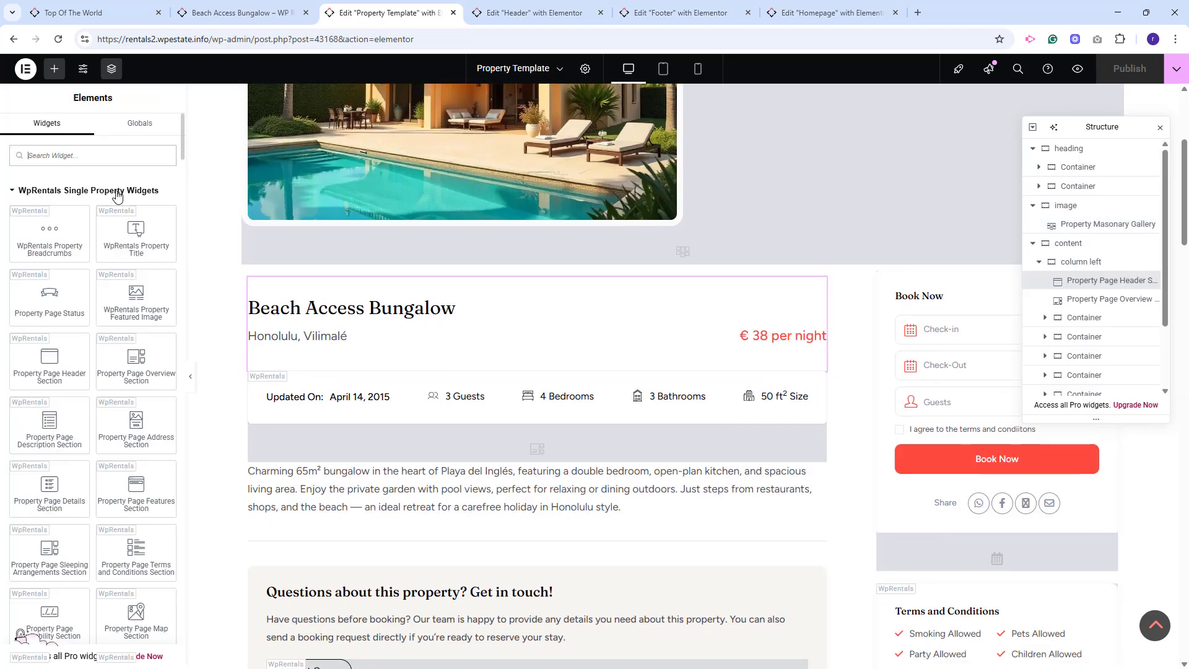
# Browse the WpRentals Single Property Widgets and inspect the template's Sleeping Arrangements and Price Details sections.
pyautogui.scroll(-10, 117, 440)
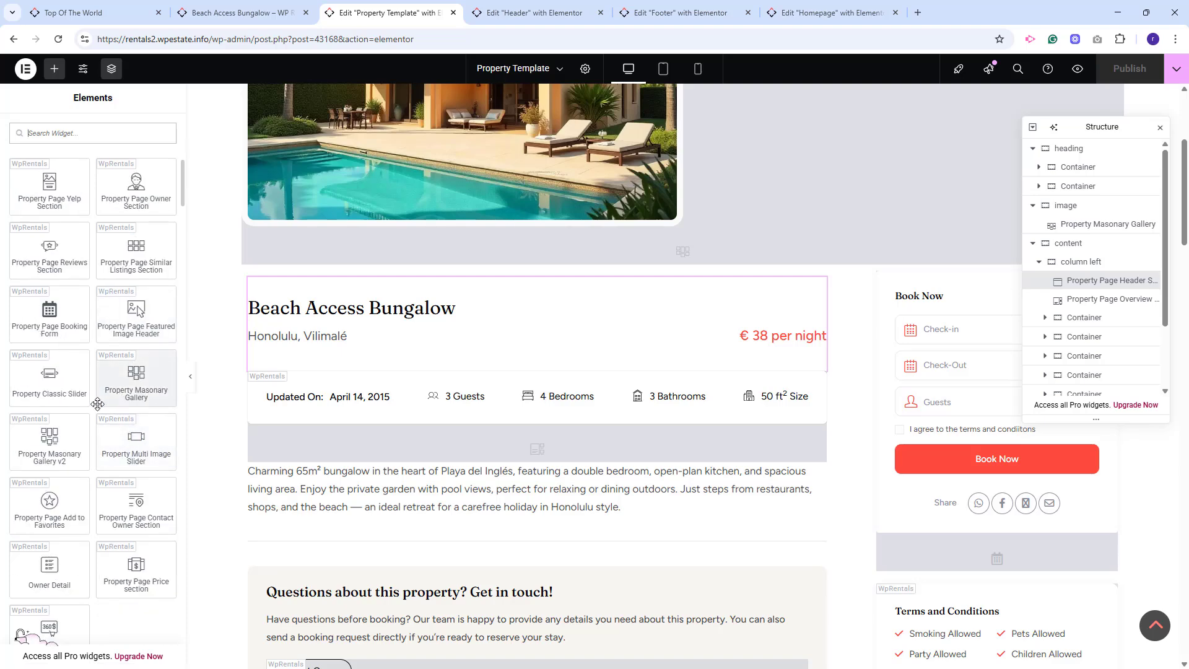
pyautogui.moveTo(136, 566); pyautogui.dragTo(431, 315)
pyautogui.click(497, 404)
pyautogui.scroll(-6, 498, 402)
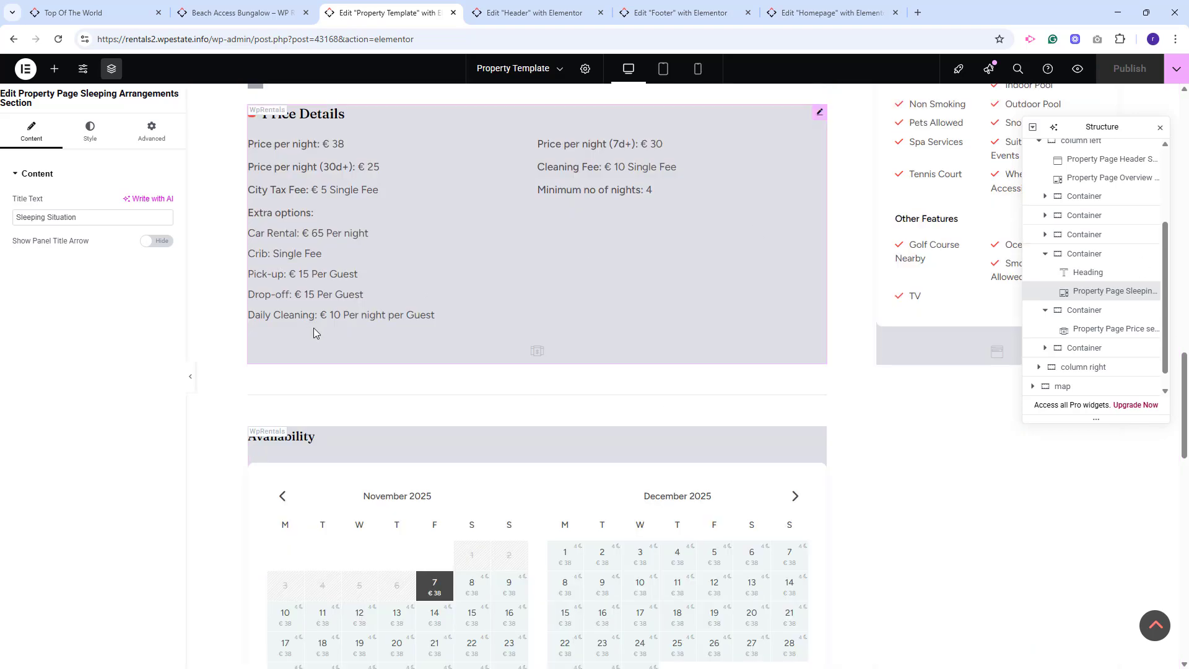
pyautogui.scroll(3, 769, 529)
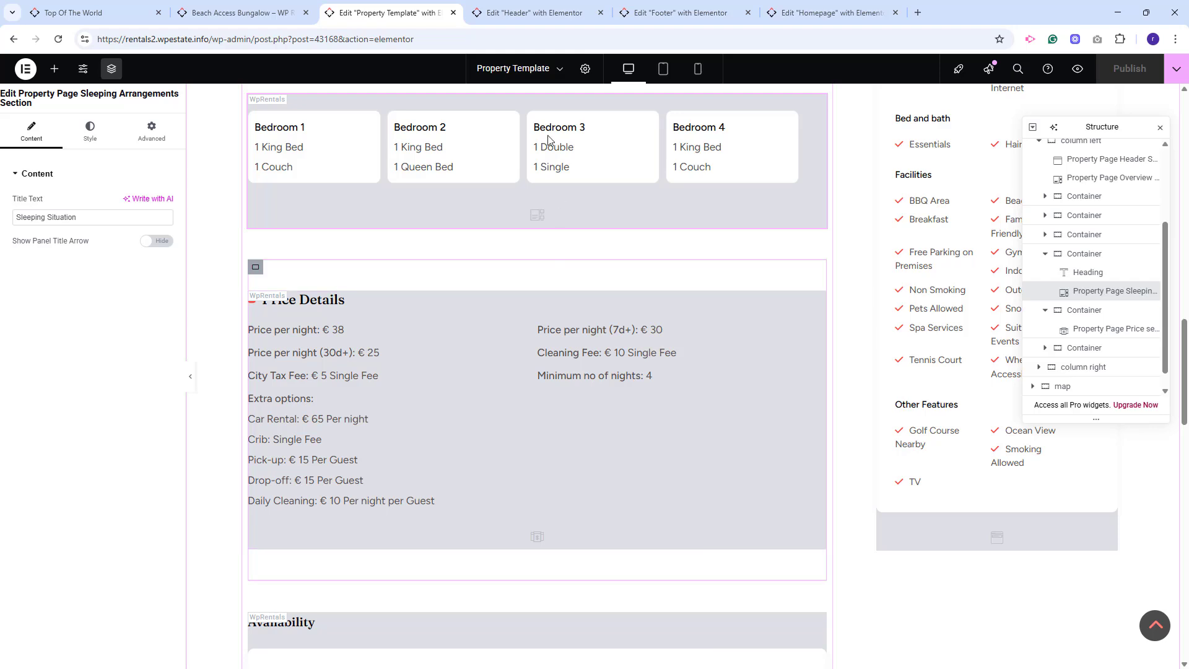
# Leave the Property Template for the studio templates list, then switch to the Homepage in Elementor.
pyautogui.hotkey('alt', 'Left')
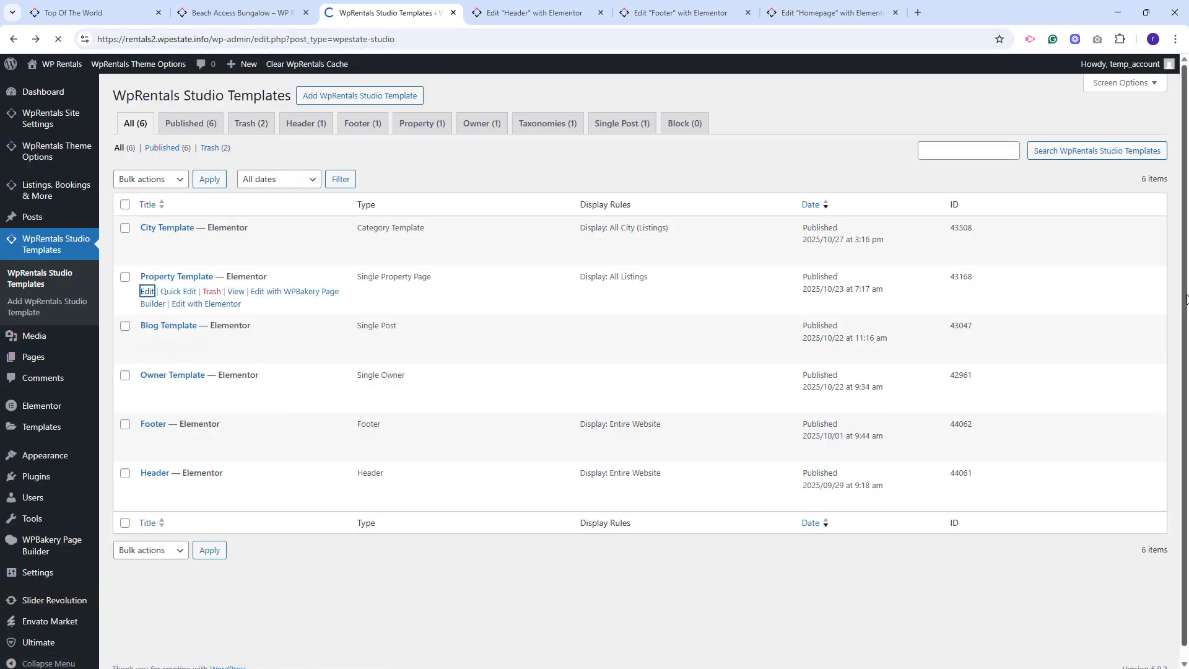
pyautogui.press('F5')
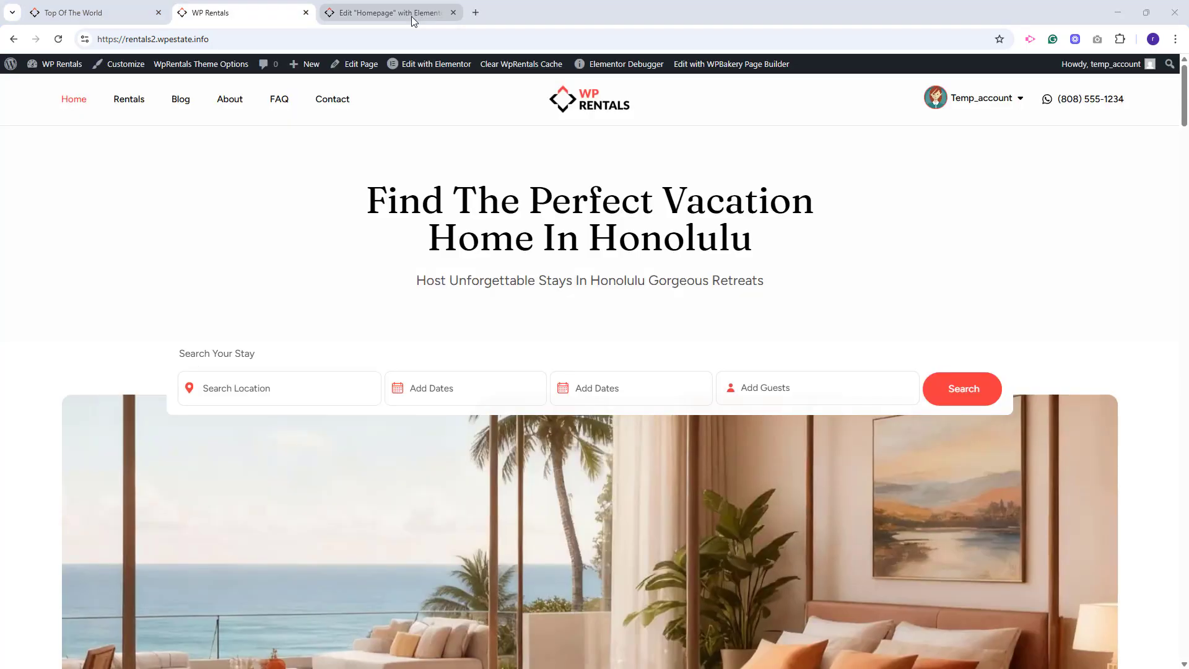
pyautogui.click(411, 16)
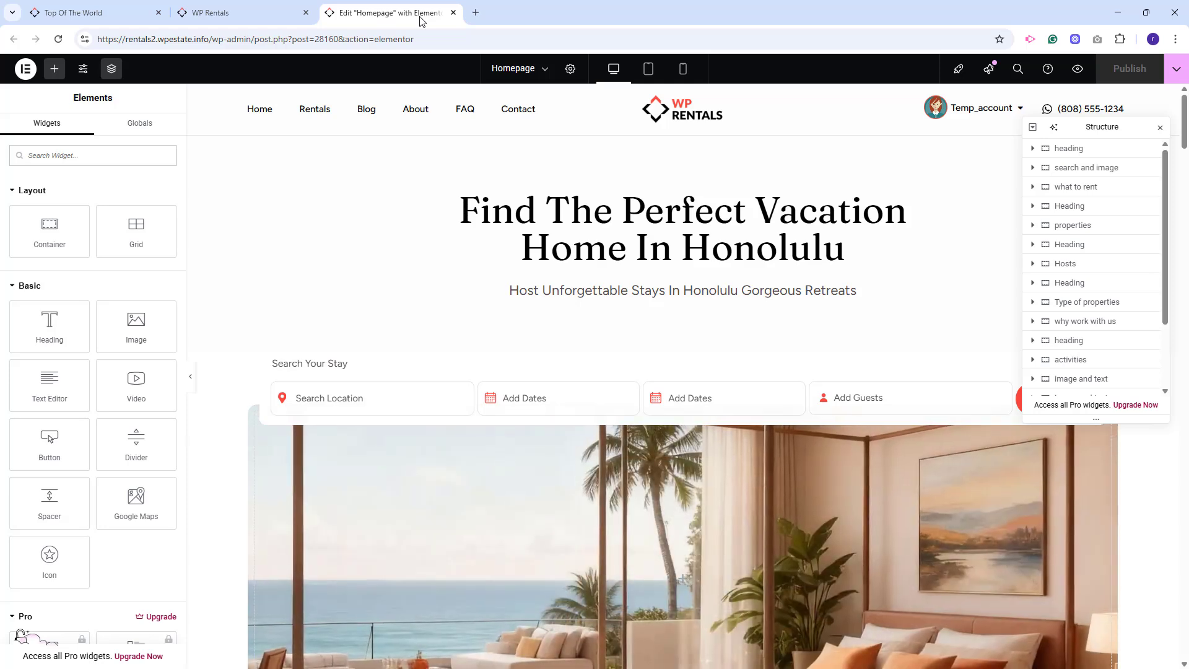
# Inspect the homepage's main title, its subtitle and the Search Form Builder widget's form fields.
pyautogui.click(853, 245)
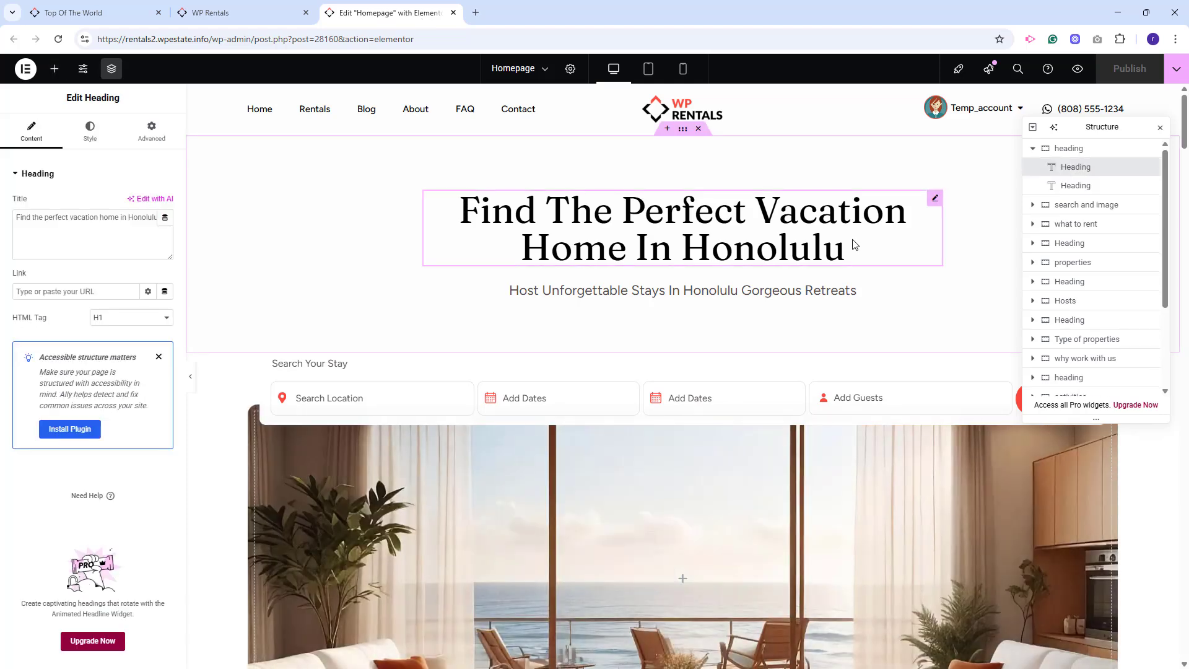
pyautogui.click(836, 290)
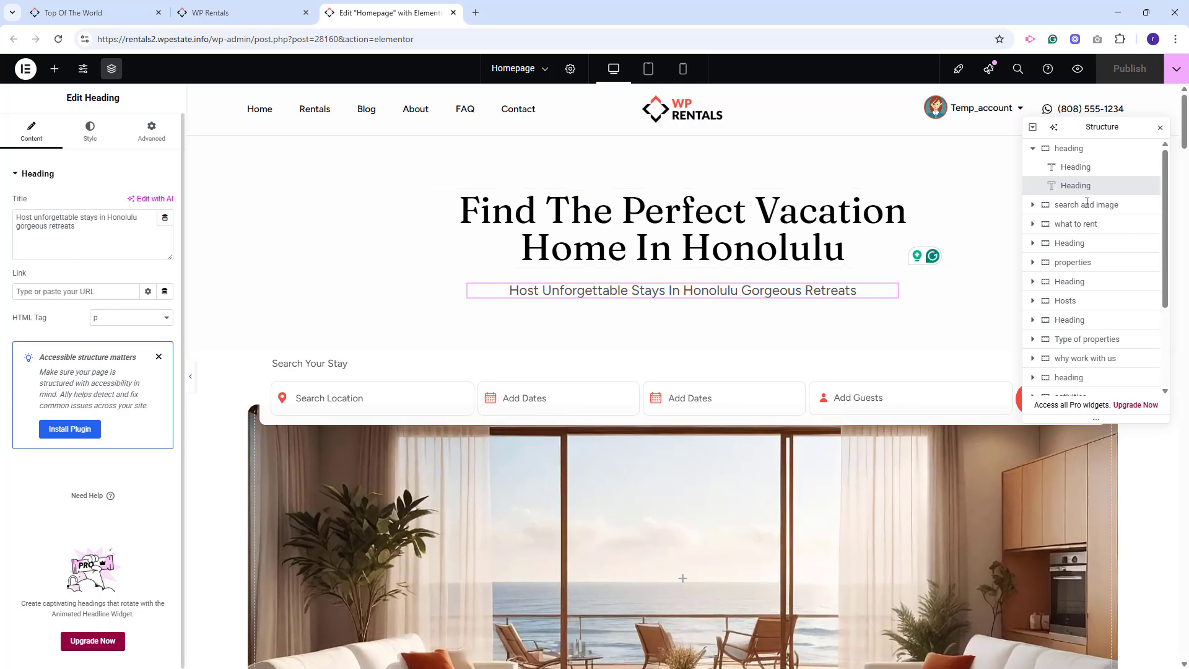
pyautogui.click(275, 392)
pyautogui.click(438, 391)
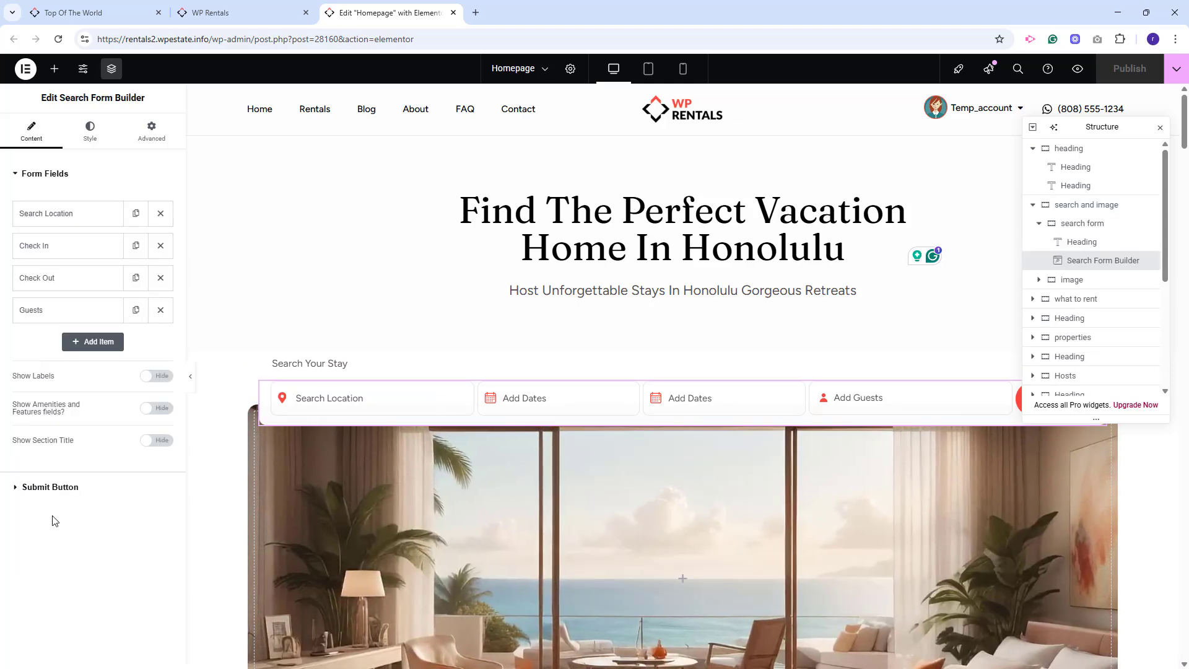
# View the background slideshow style settings of the image container below the homepage search form.
pyautogui.scroll(-4, 640, 372)
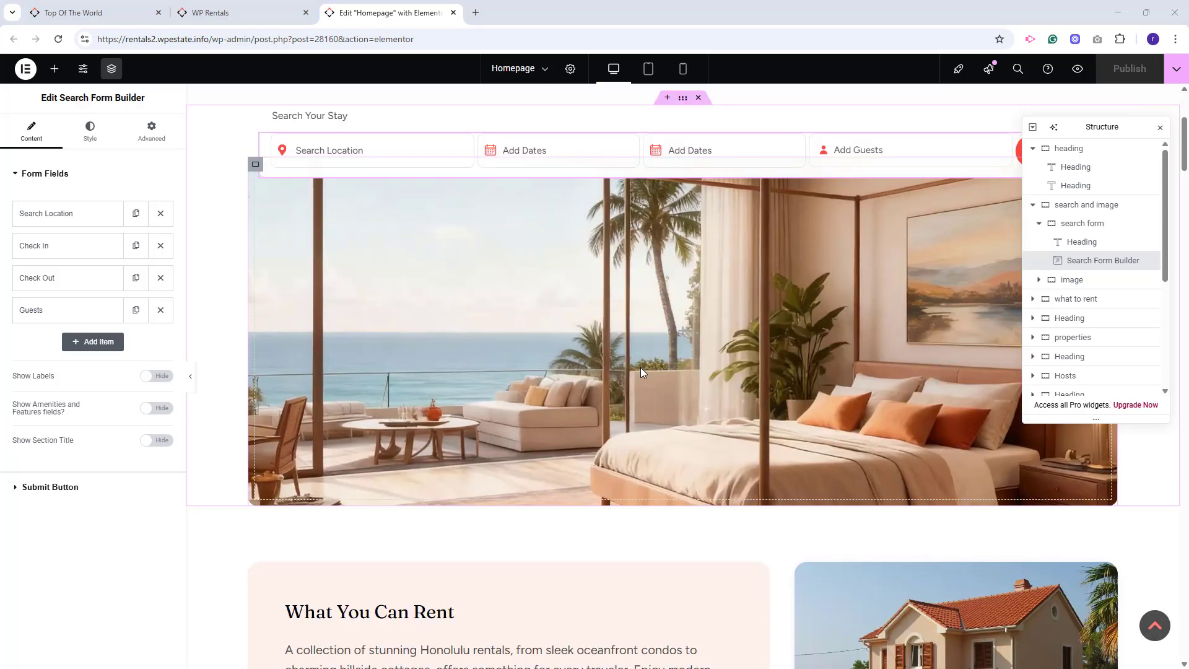
pyautogui.click(1080, 286)
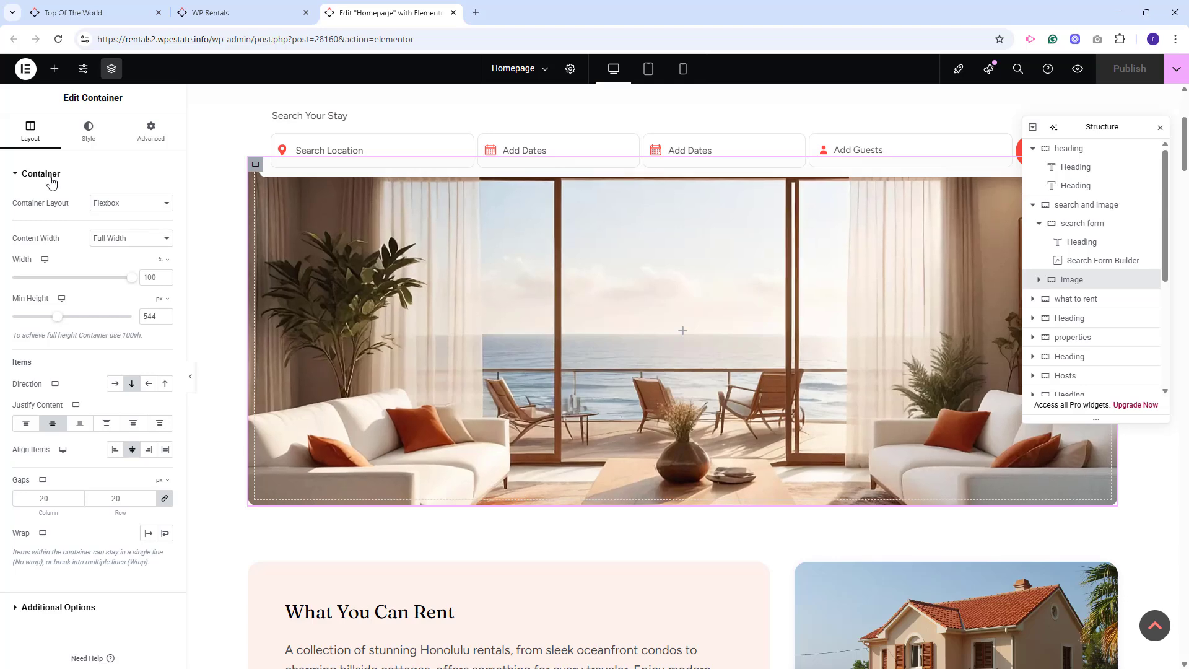
pyautogui.click(91, 144)
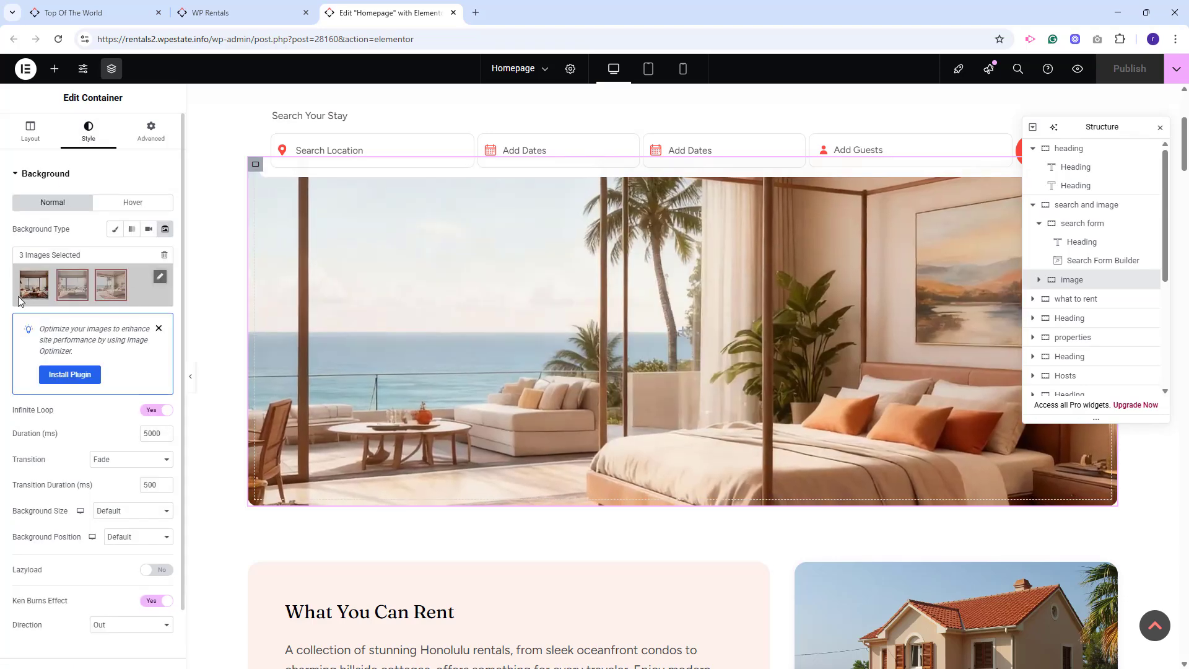
# Inspect the what to rent section's container, headings and WpRentals Categories Slider widget.
pyautogui.click(1076, 299)
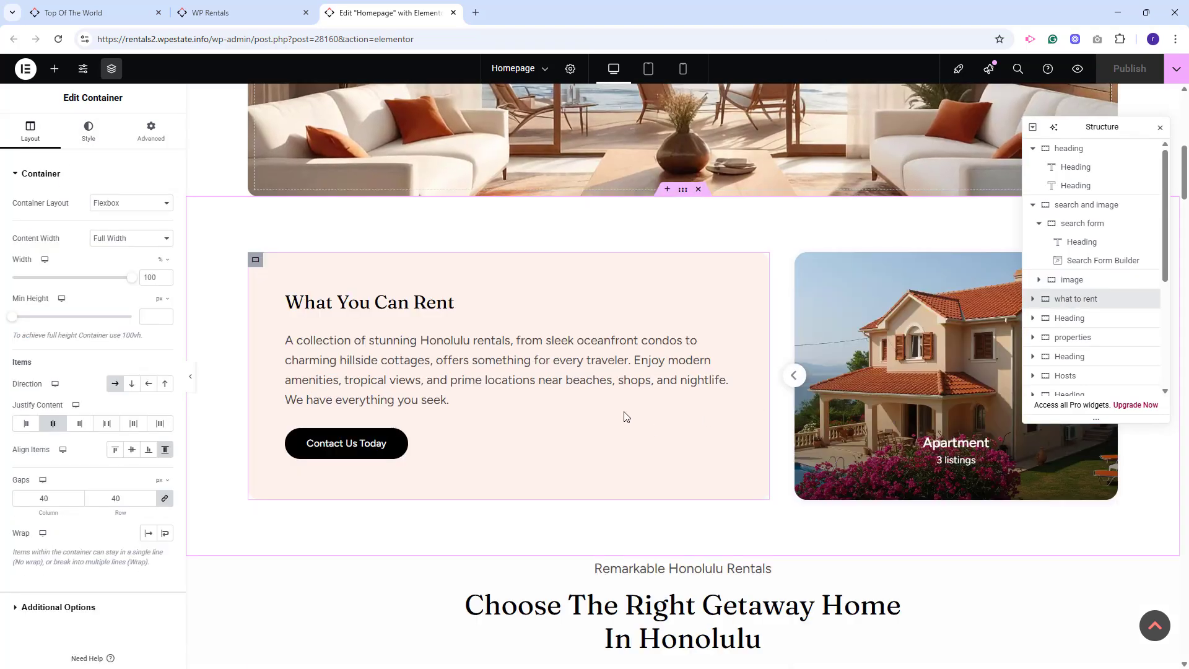
pyautogui.click(508, 364)
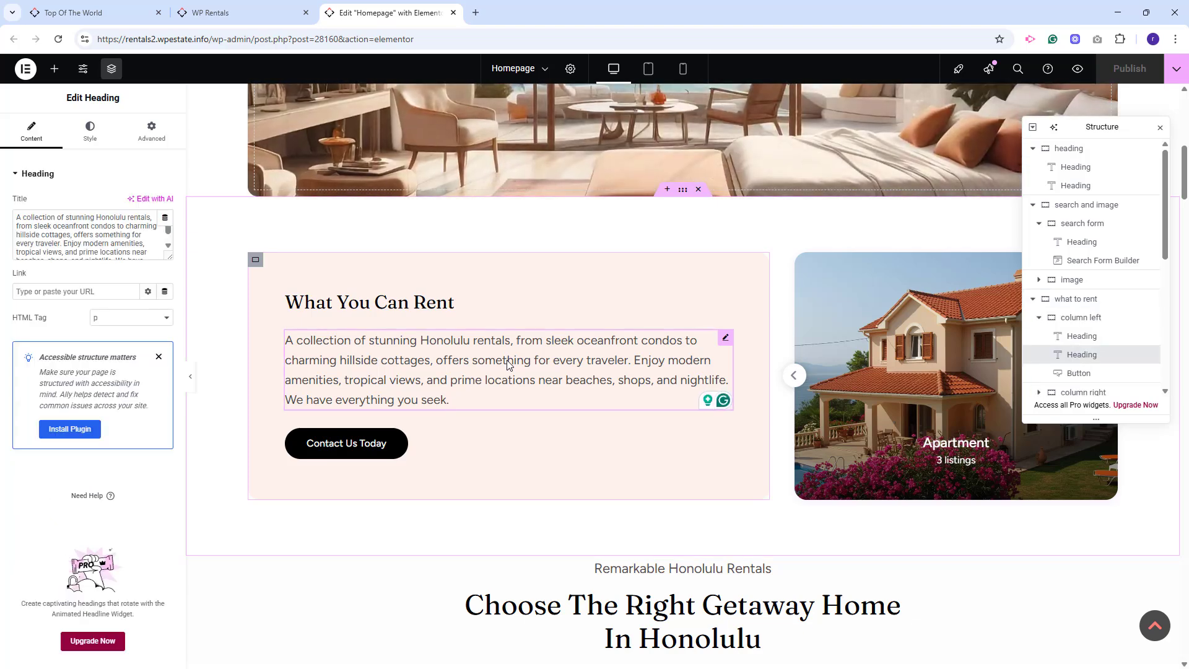
pyautogui.click(793, 376)
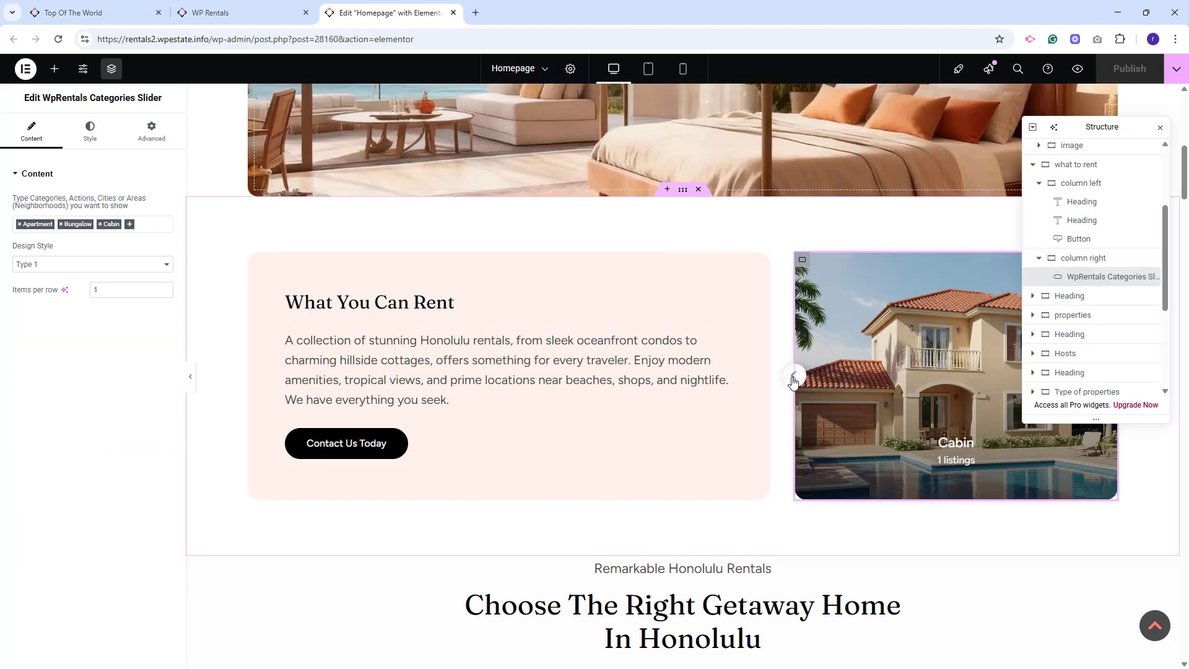
pyautogui.click(517, 361)
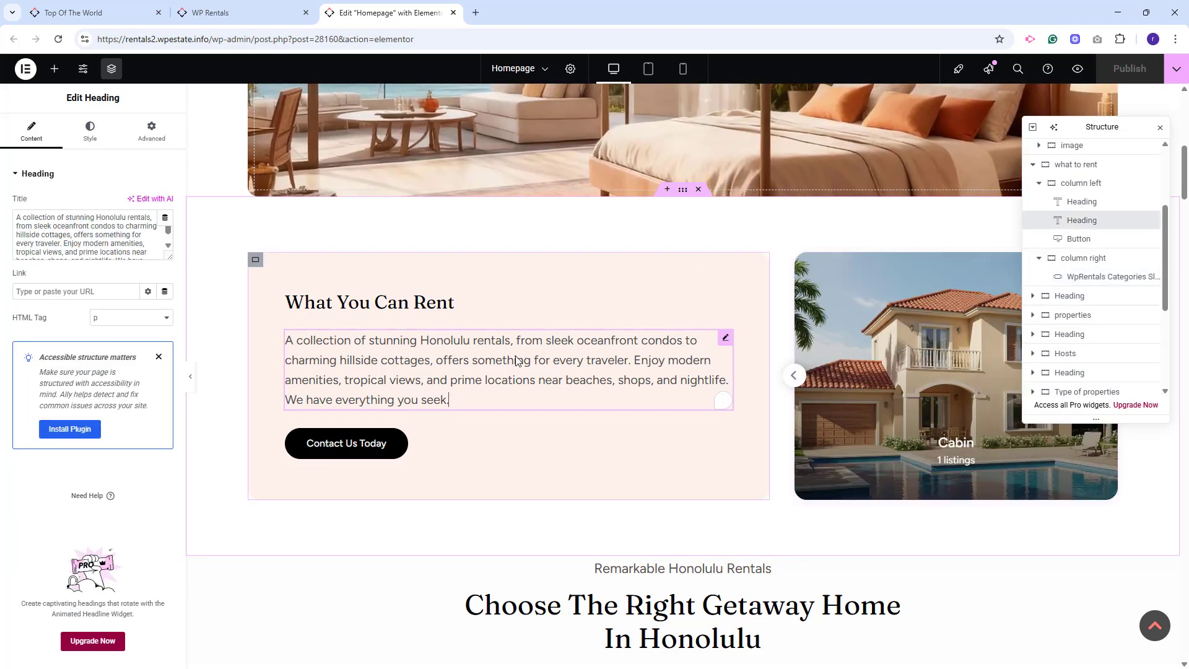
pyautogui.click(410, 306)
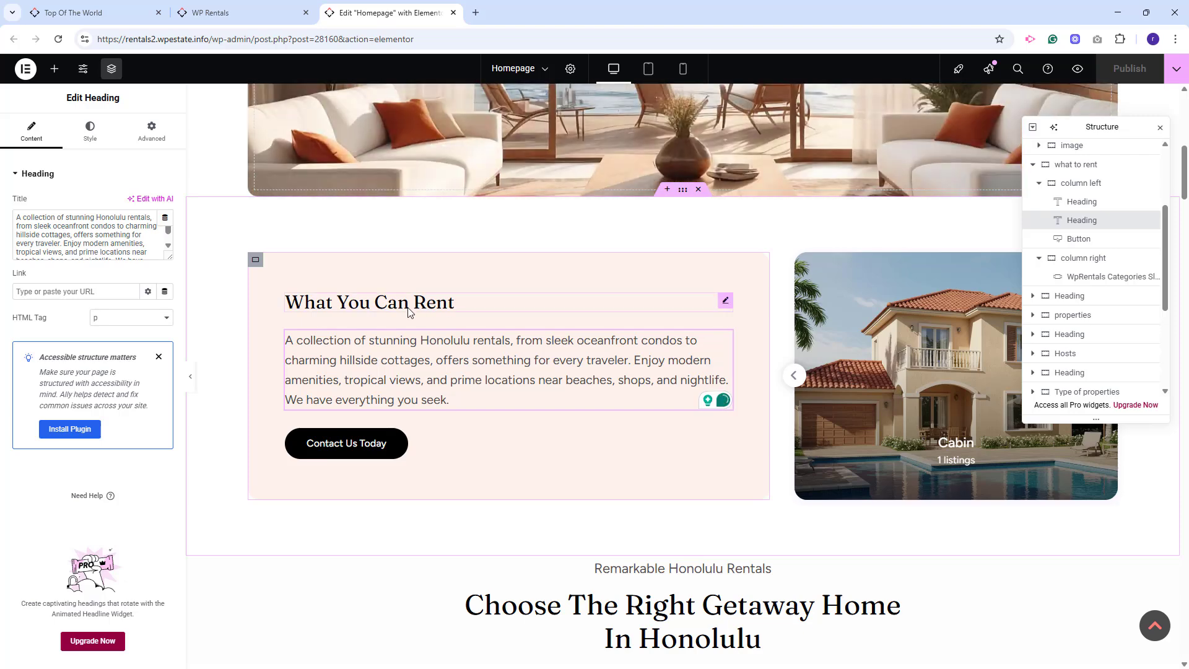
# Inspect the link of the what to rent section's Contact Us Today button and the Choose the right getaway home heading.
pyautogui.click(365, 443)
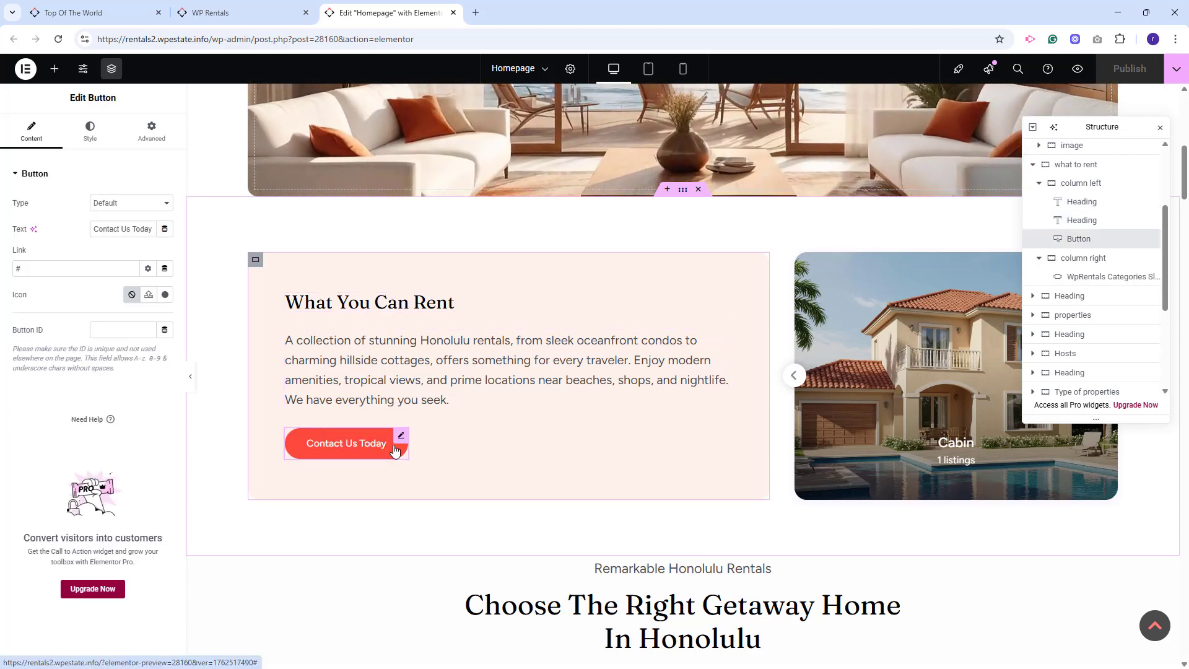
pyautogui.moveTo(25, 269); pyautogui.dragTo(1, 278)
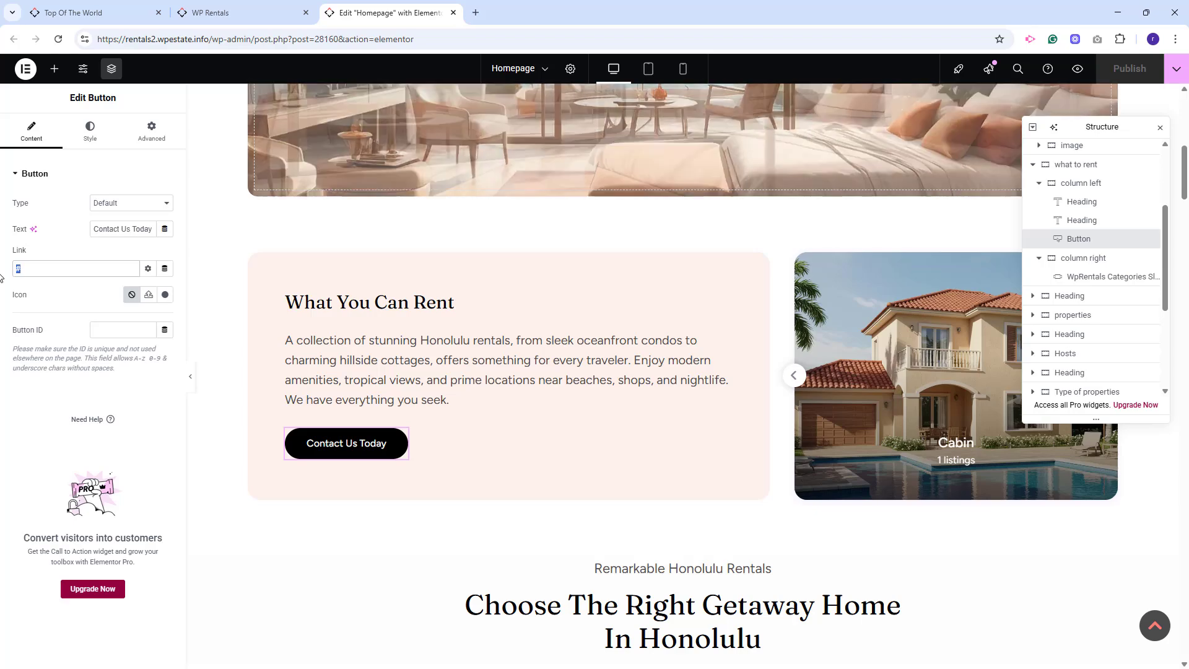
pyautogui.scroll(-3, 681, 434)
pyautogui.click(760, 450)
# View the content and filter settings of the WpRentals Recent Items widget in the properties section.
pyautogui.scroll(-3, 722, 423)
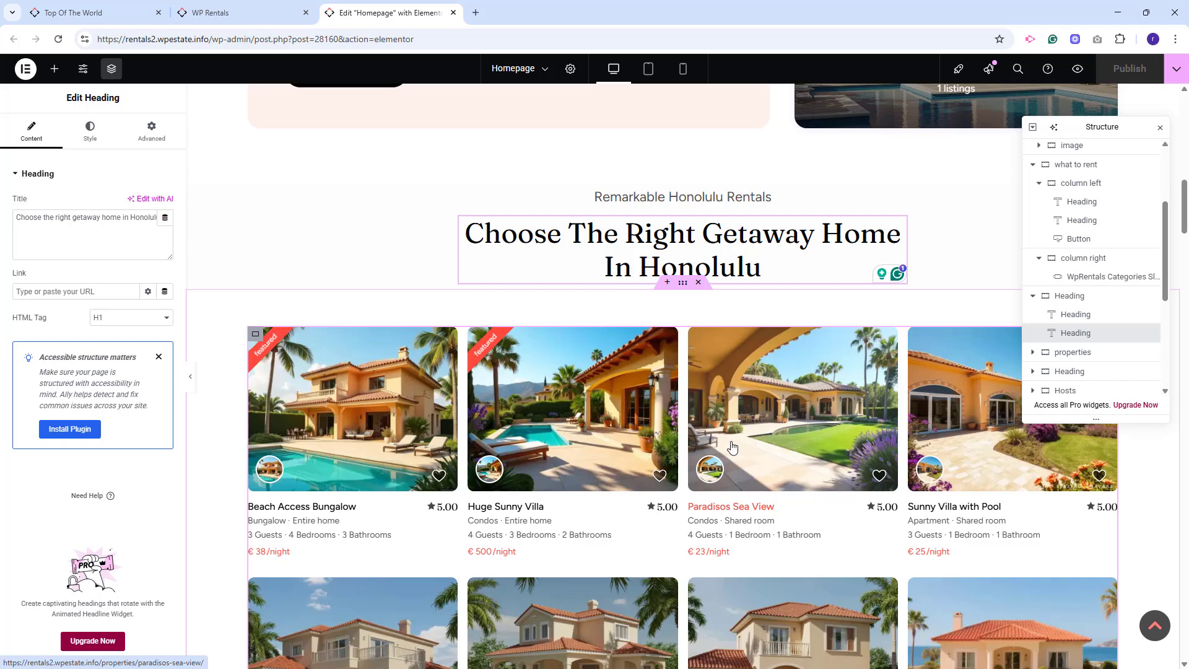
pyautogui.click(410, 536)
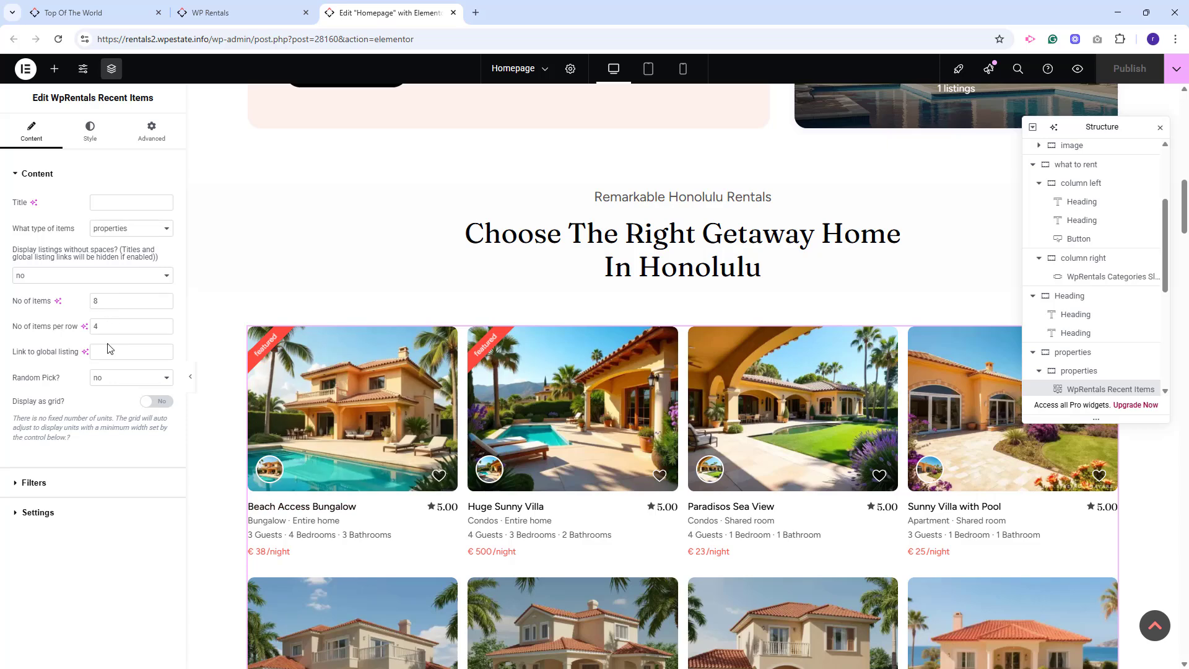
pyautogui.click(43, 484)
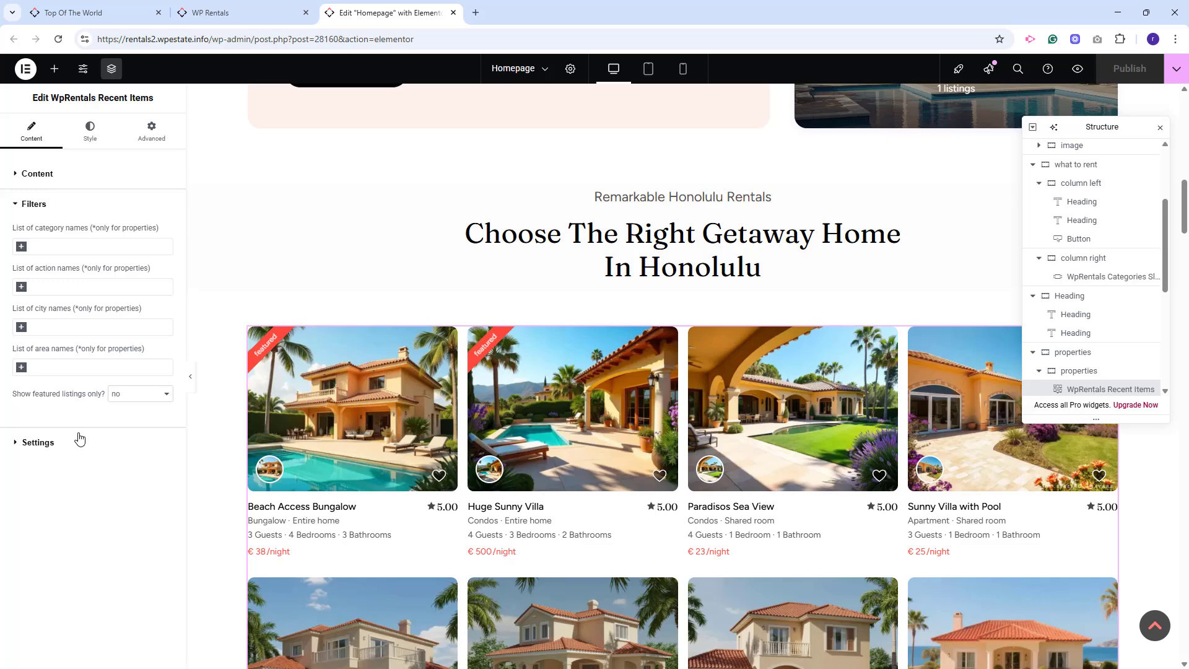
# Inspect the first two host entries in the Hosts section's WpRentals Sliding Box widget.
pyautogui.scroll(-3, 947, 416)
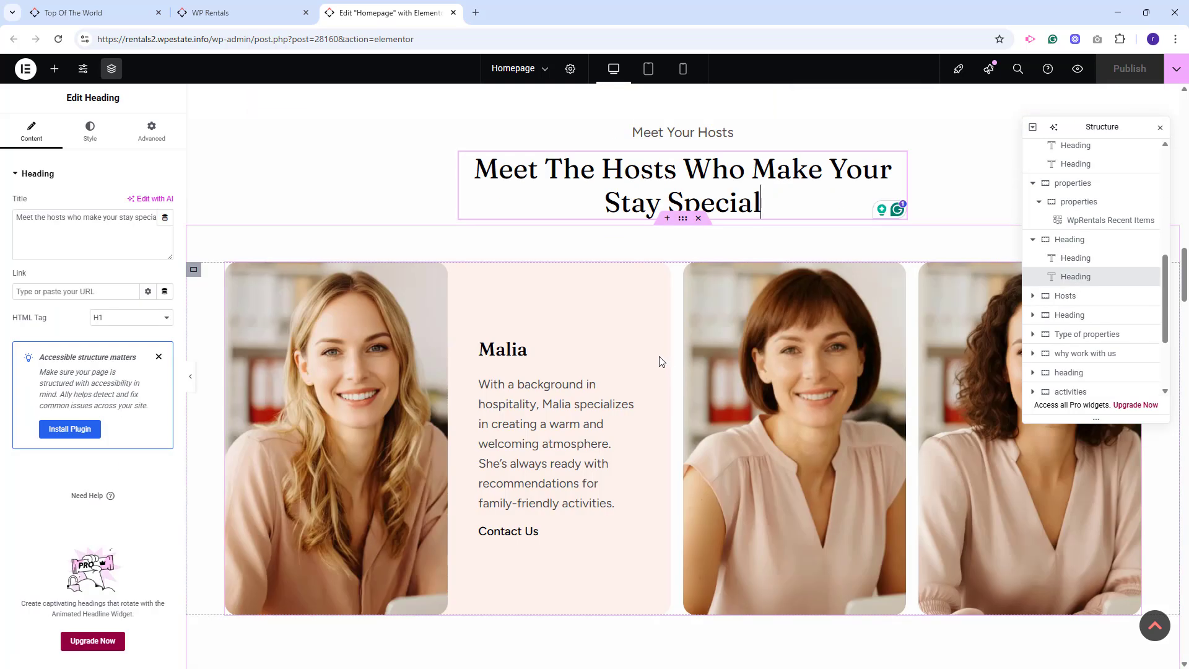
pyautogui.click(649, 354)
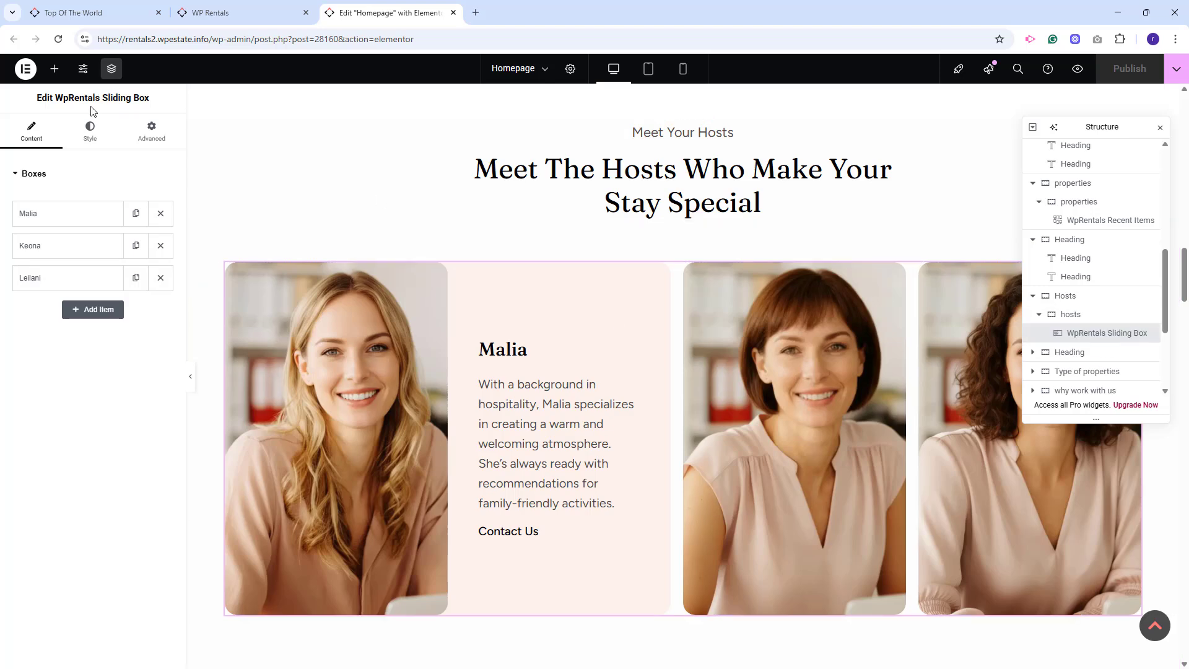
pyautogui.click(62, 213)
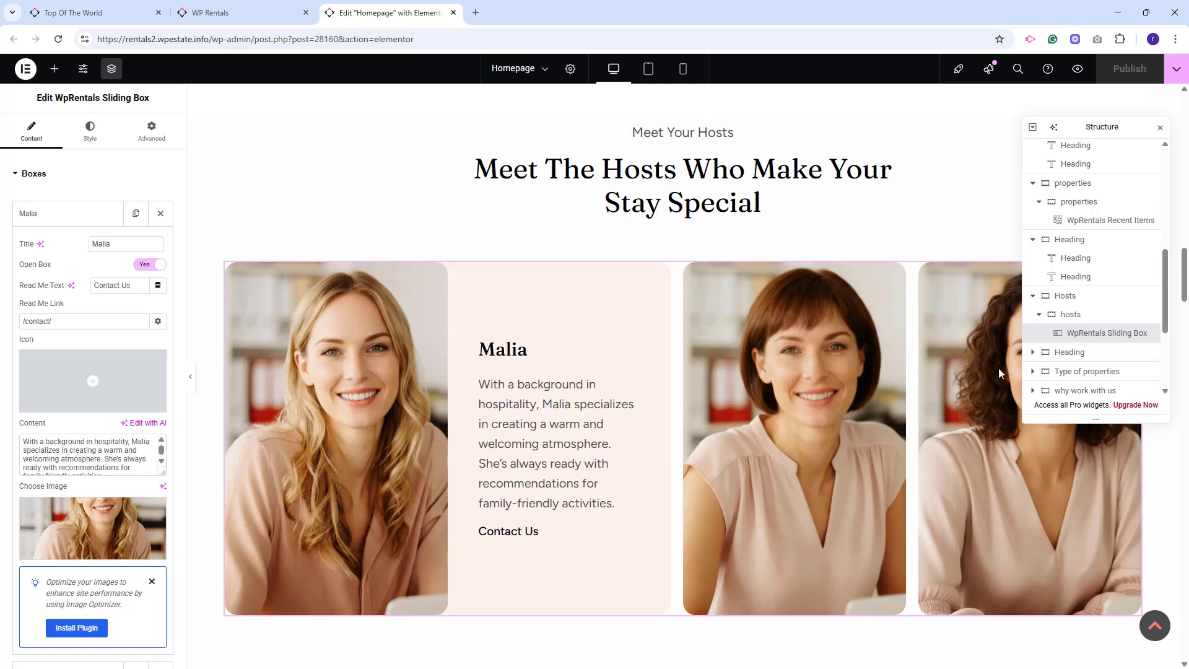
pyautogui.click(42, 223)
pyautogui.click(50, 246)
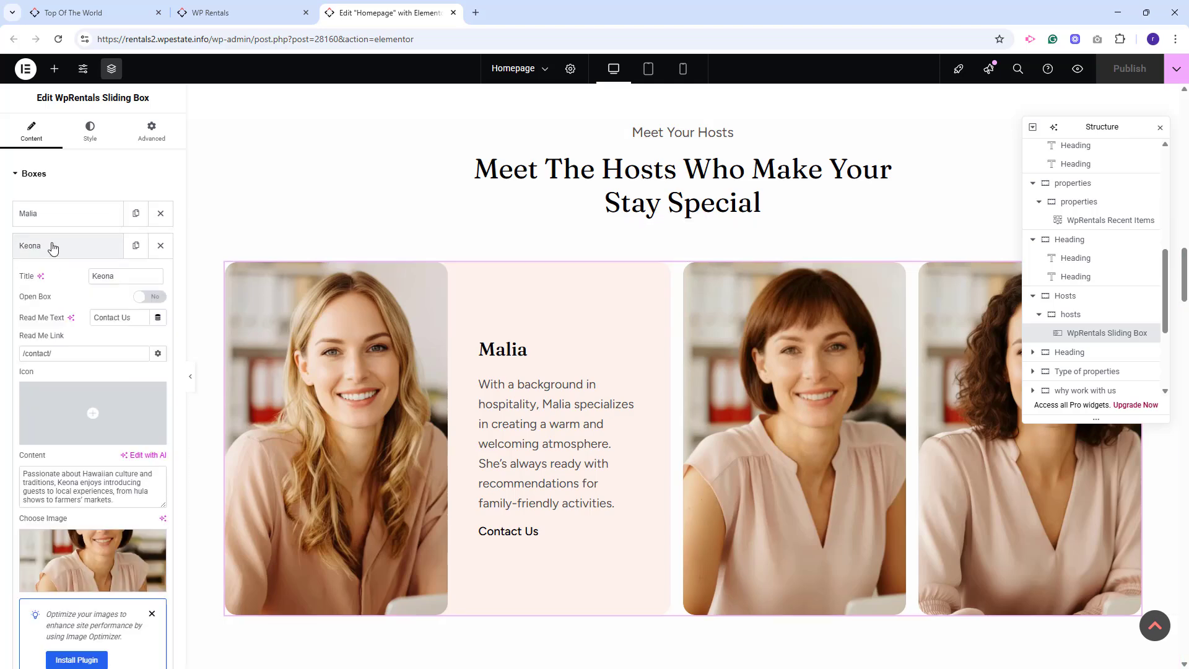
pyautogui.click(1107, 333)
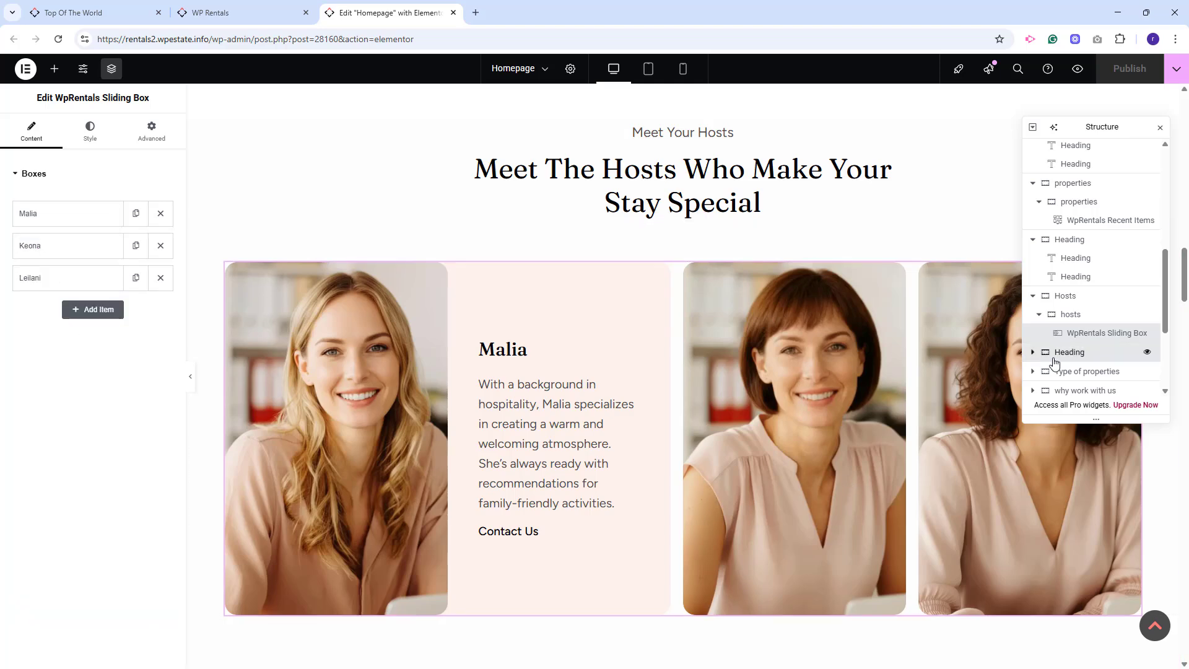
# Inspect the Type of properties container and the why work with us section's container, title and description headings.
pyautogui.click(1086, 371)
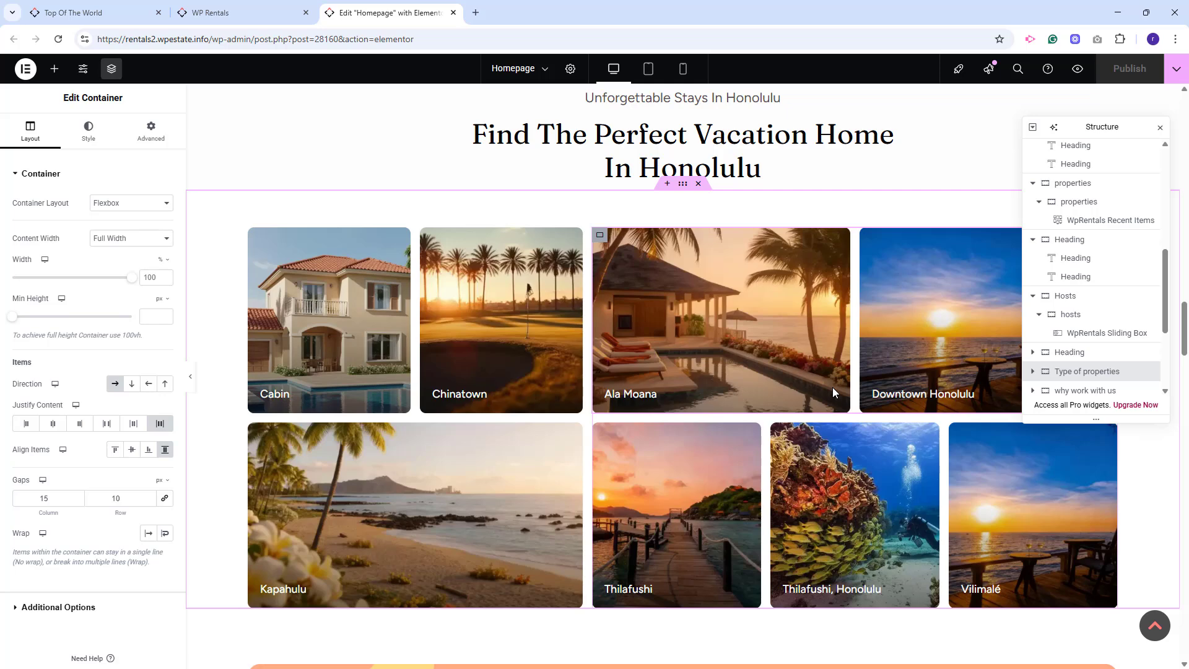
pyautogui.scroll(-8, 832, 387)
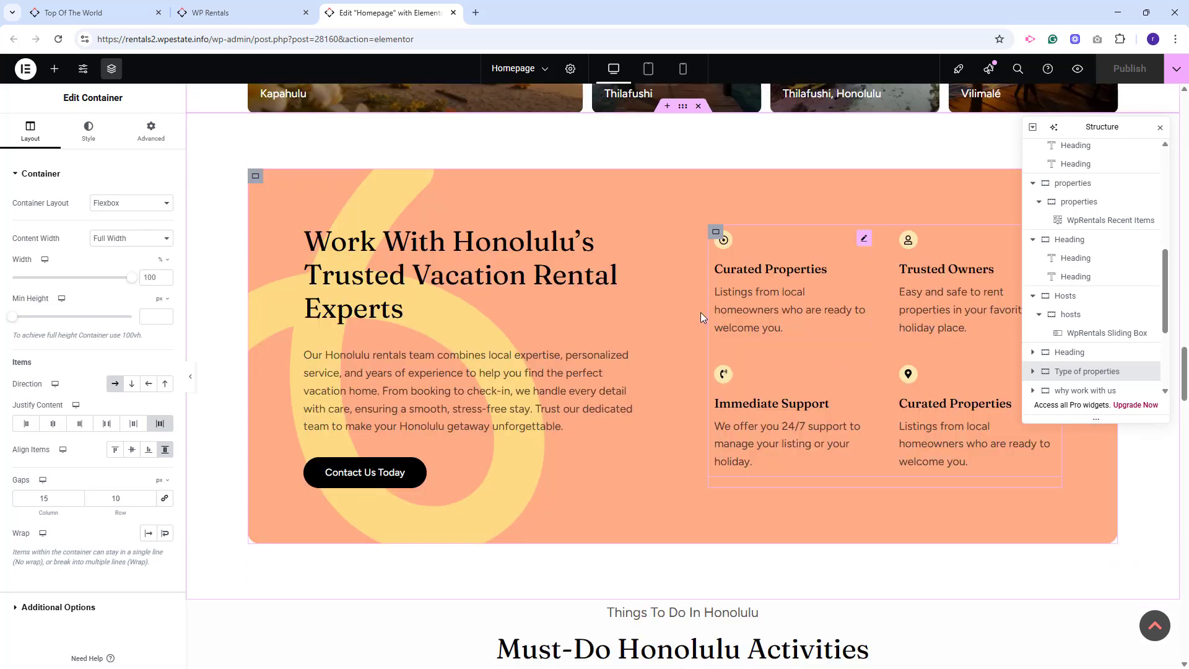
pyautogui.click(701, 314)
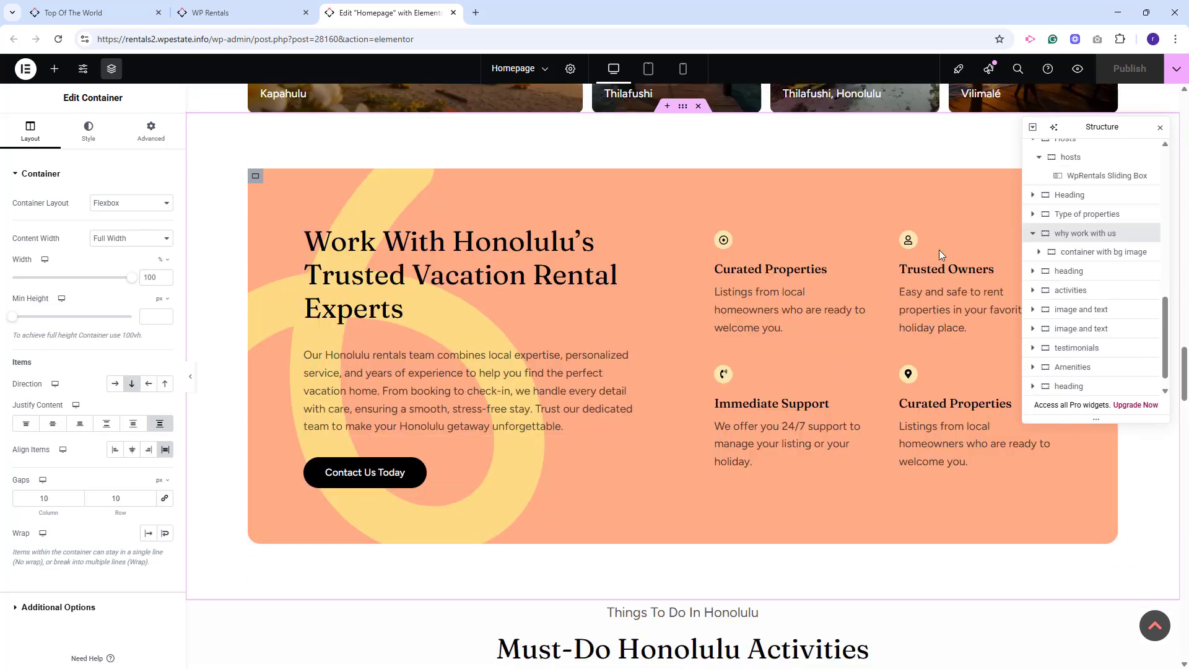
pyautogui.click(419, 258)
pyautogui.click(418, 258)
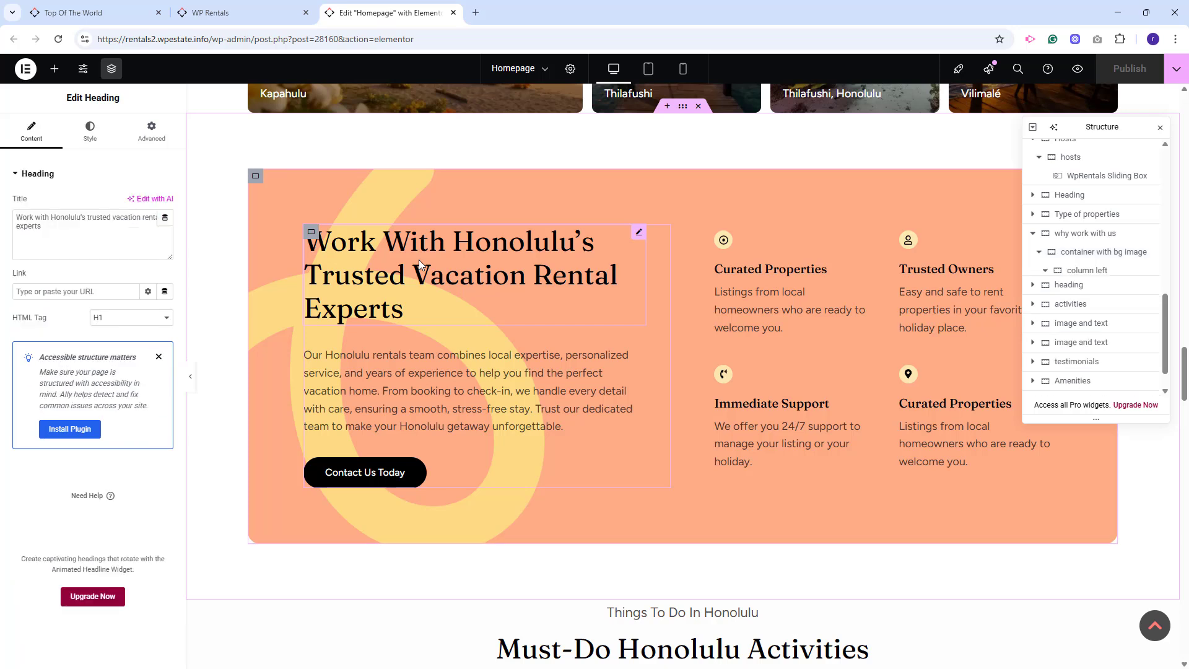
pyautogui.click(360, 396)
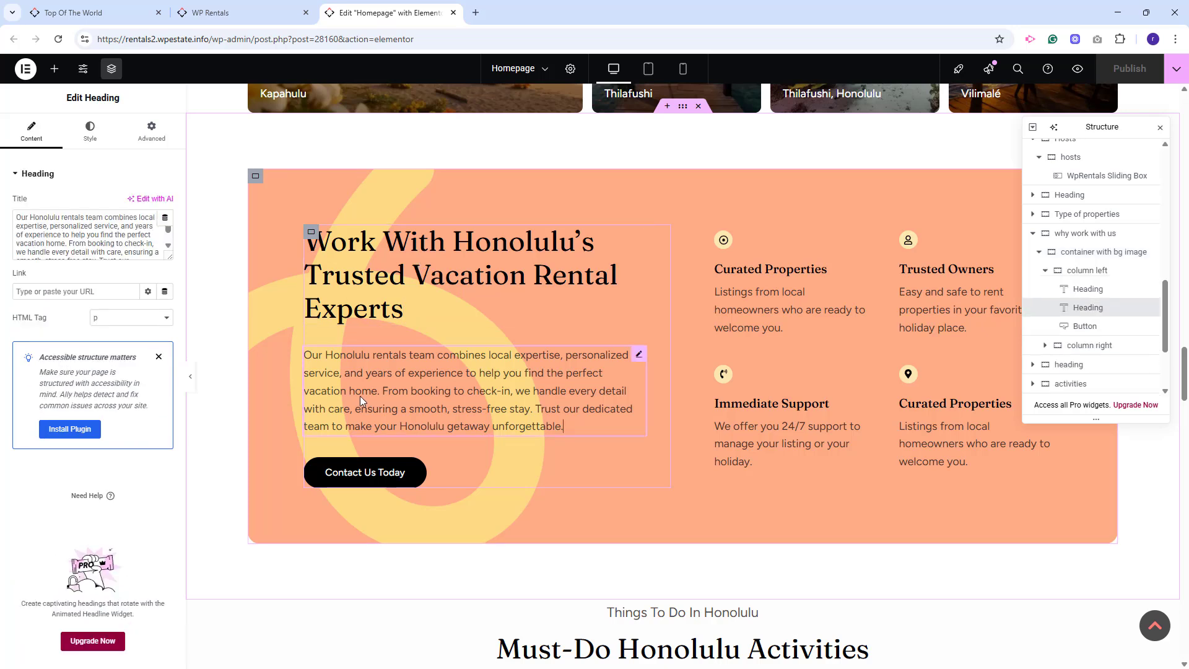
# Inspect the Curated Properties, Immediate Support and Trusted Owners icon boxes in the why work with us section.
pyautogui.click(795, 303)
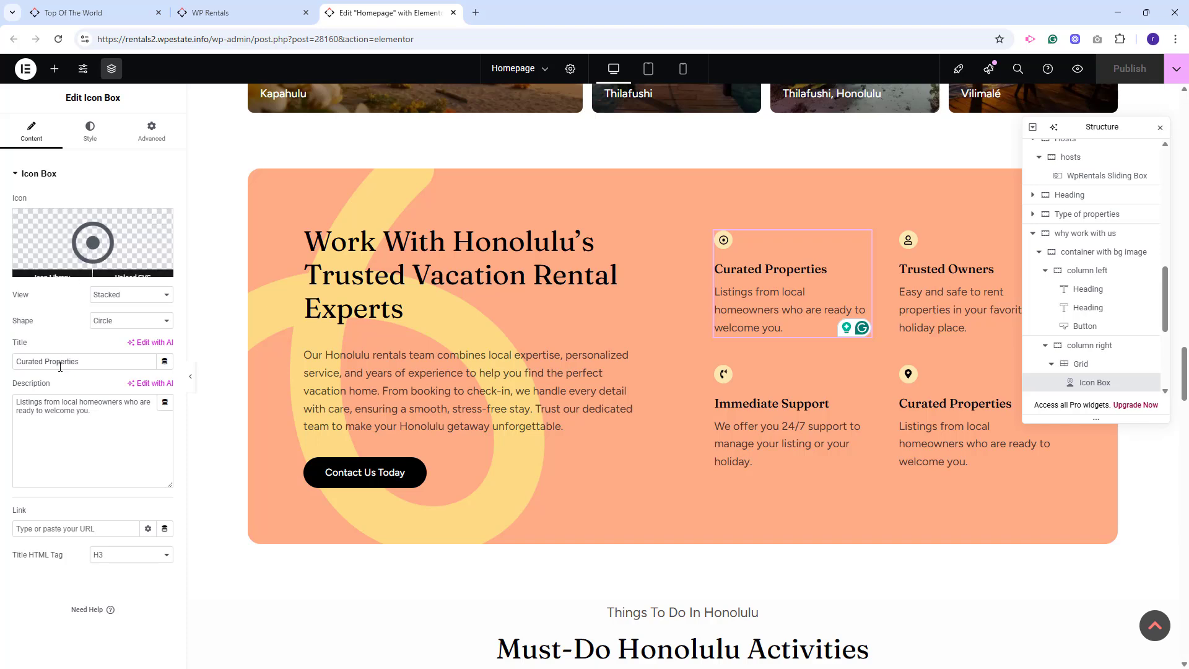
pyautogui.click(761, 419)
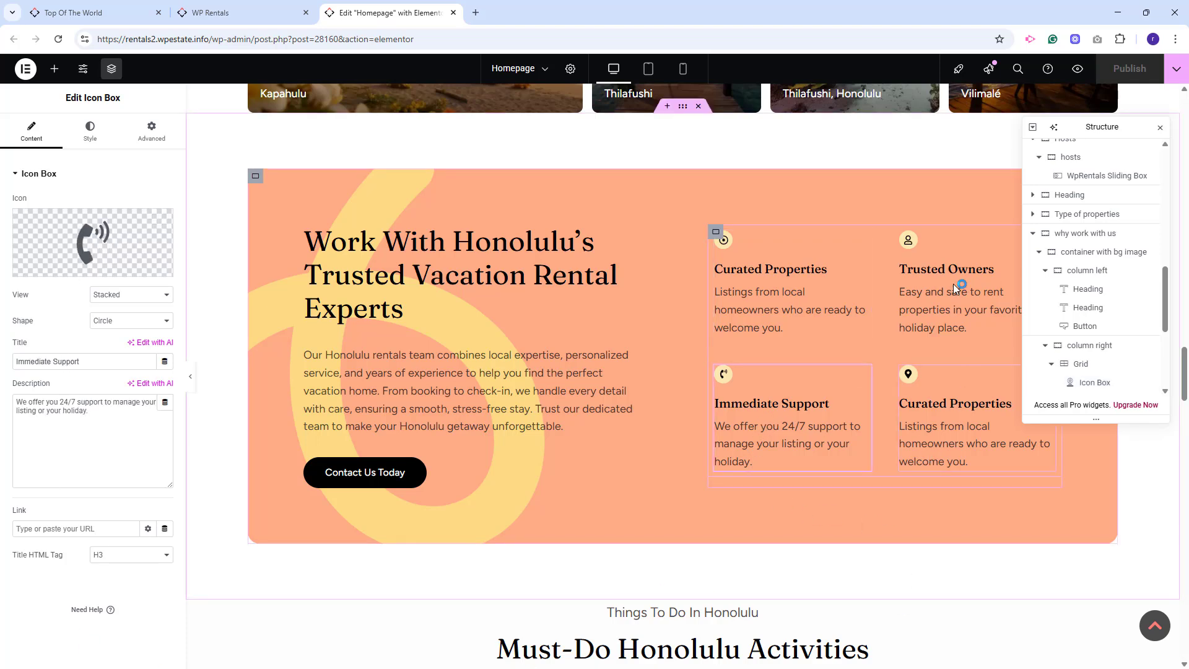
pyautogui.click(949, 309)
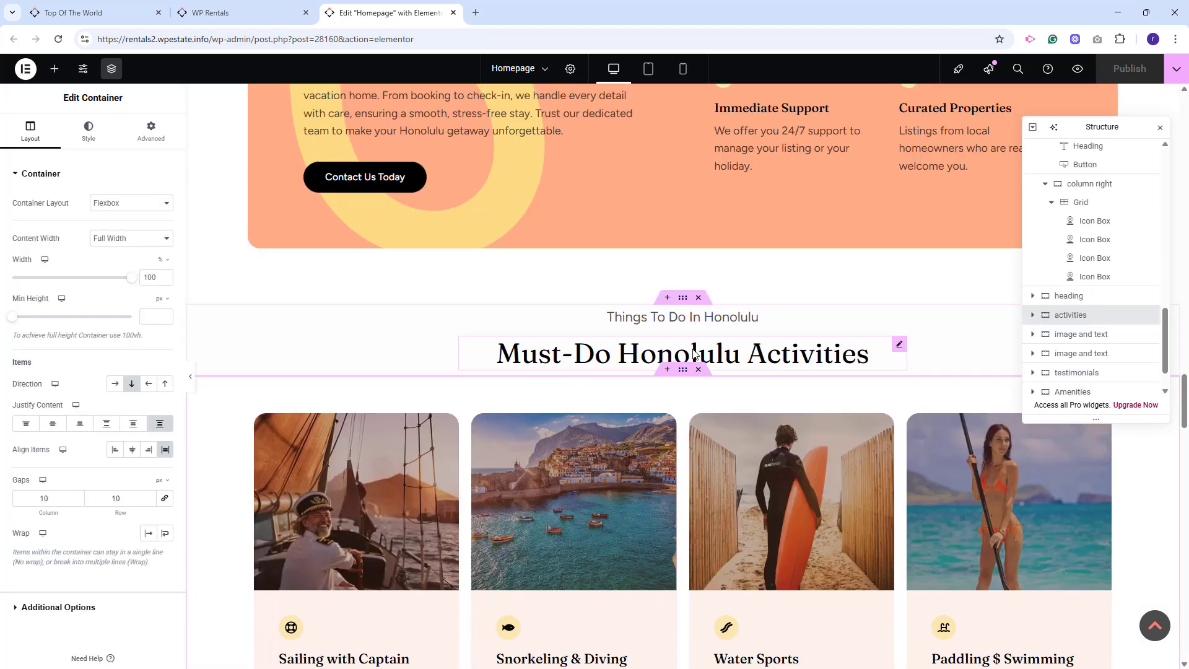
# Inspect the activities section's WpRentals Call to Action cards, including the Sailing with Captain card's image and content settings.
pyautogui.scroll(-3, 694, 353)
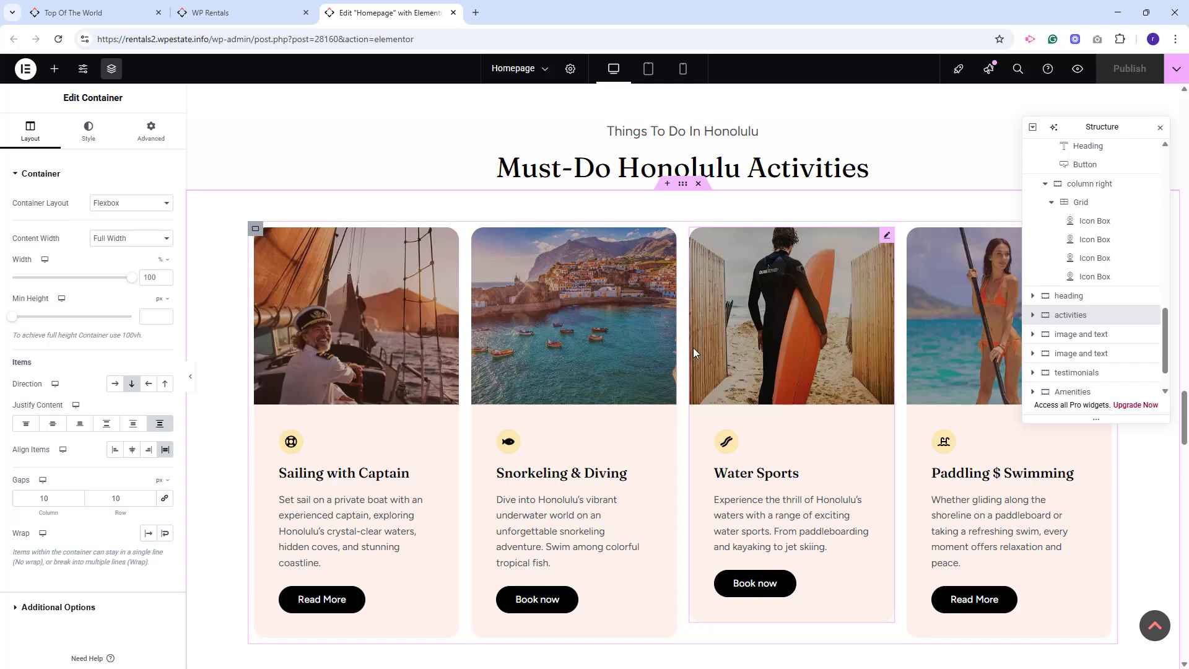
pyautogui.click(380, 424)
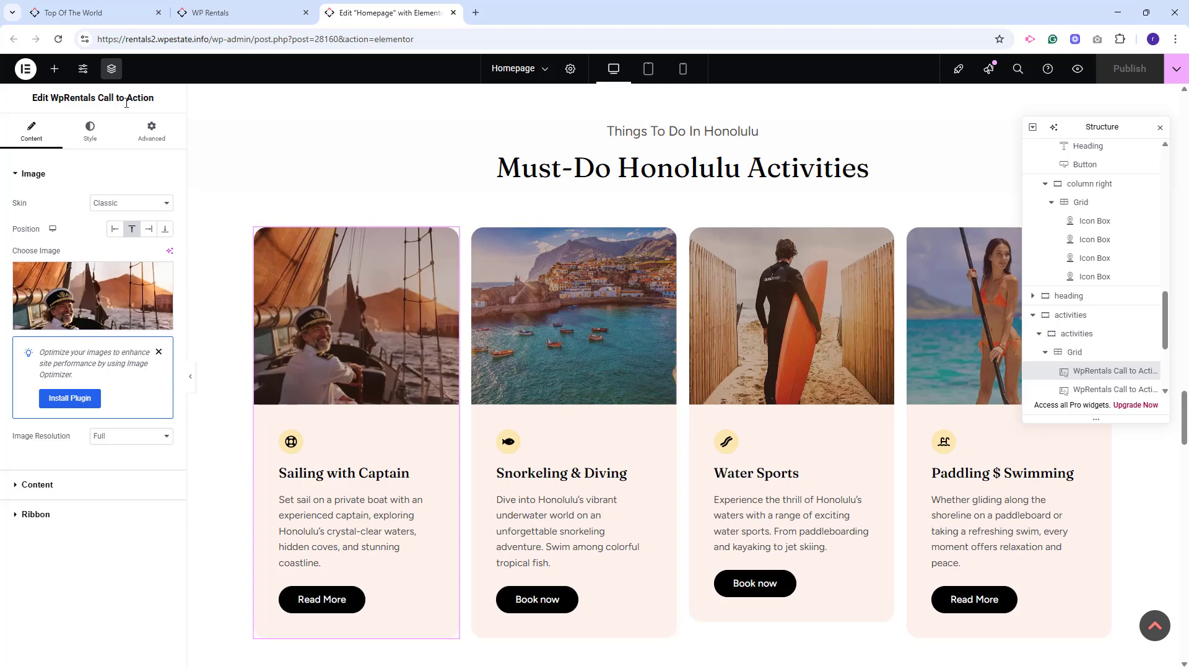
pyautogui.click(76, 172)
pyautogui.click(57, 173)
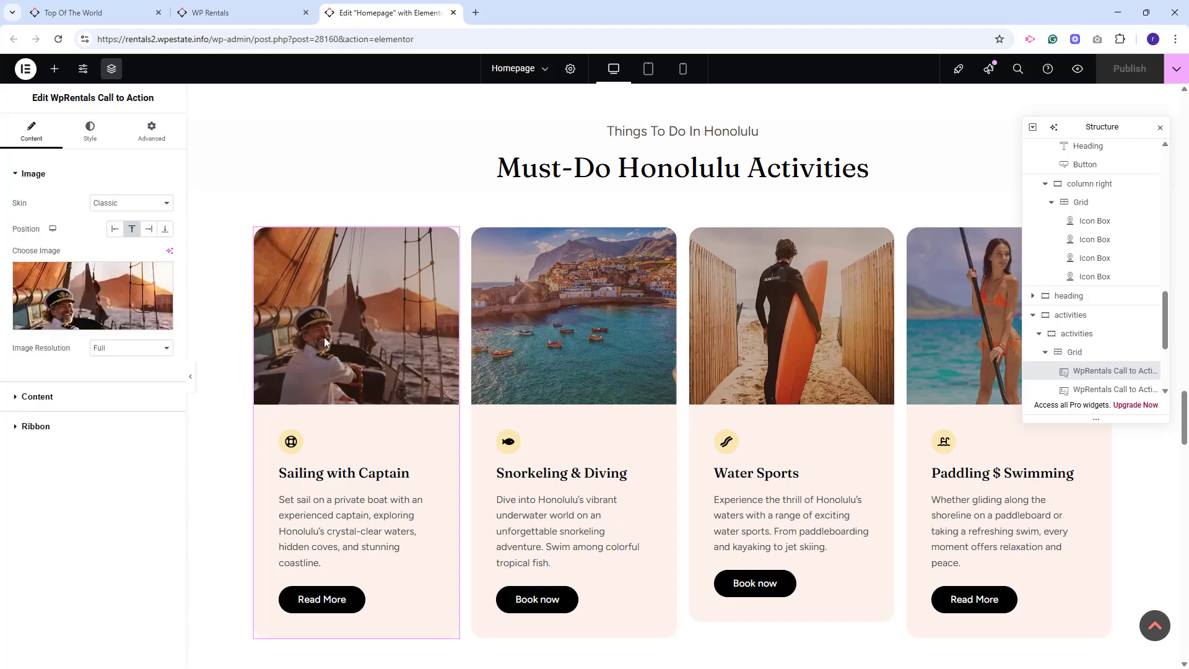
pyautogui.click(37, 484)
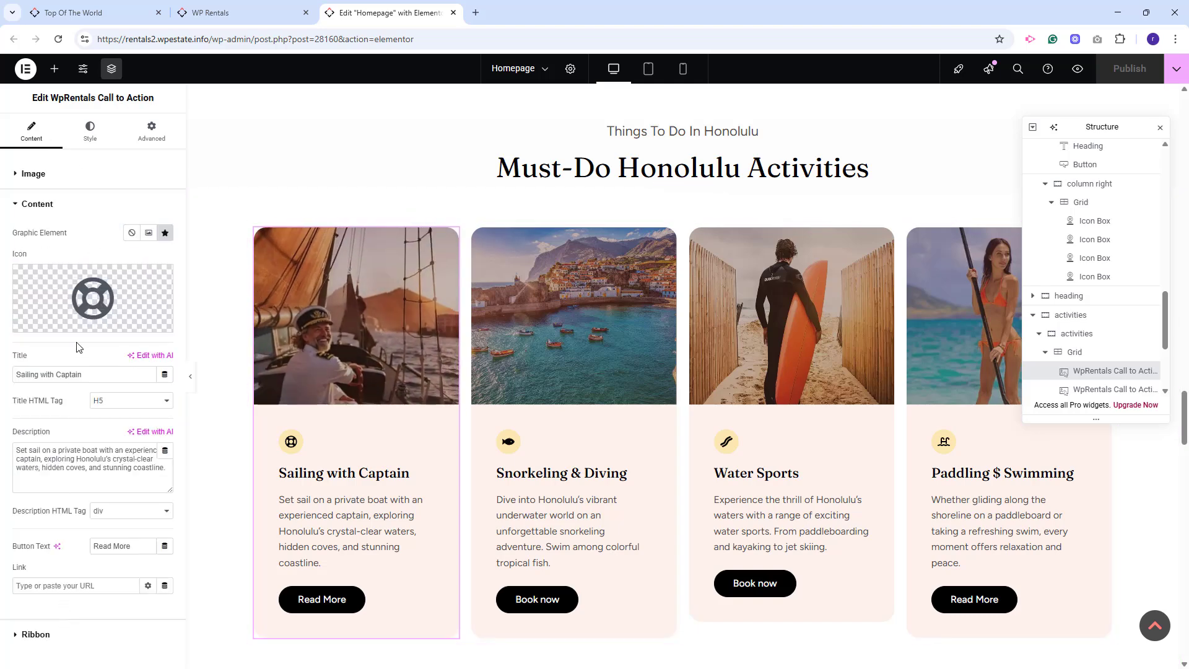
pyautogui.click(600, 440)
pyautogui.click(1035, 432)
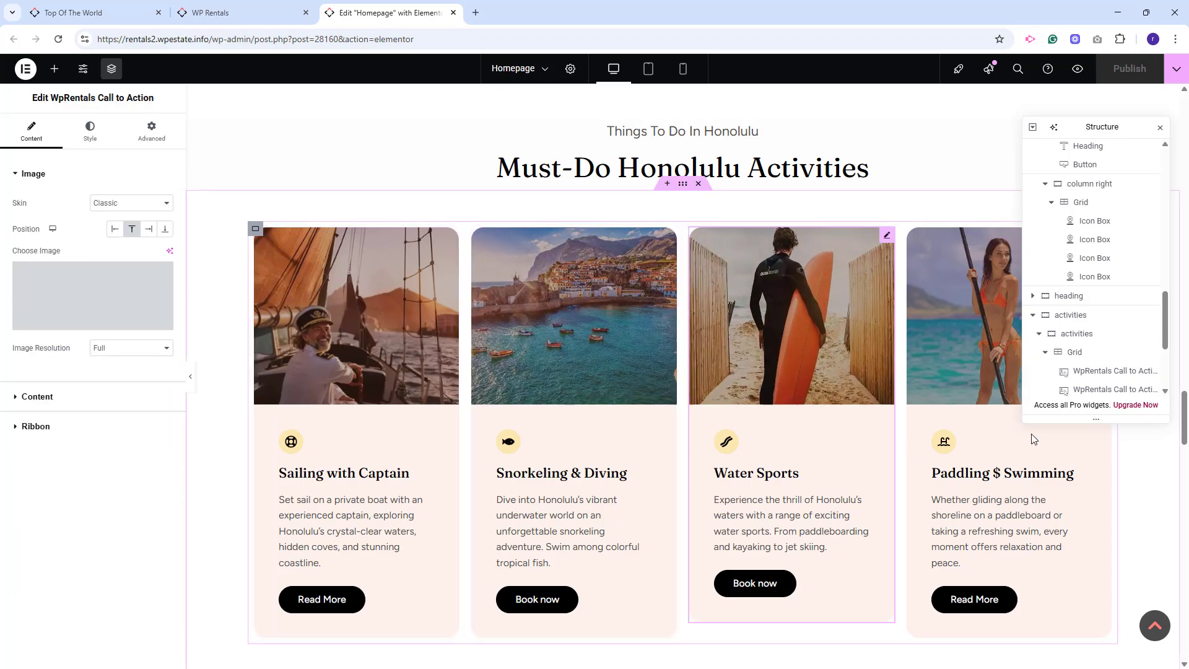
# Inspect the Client Testimonials banner's outer container, image container and main heading in the first image and text section.
pyautogui.scroll(-9, 637, 305)
pyautogui.click(975, 335)
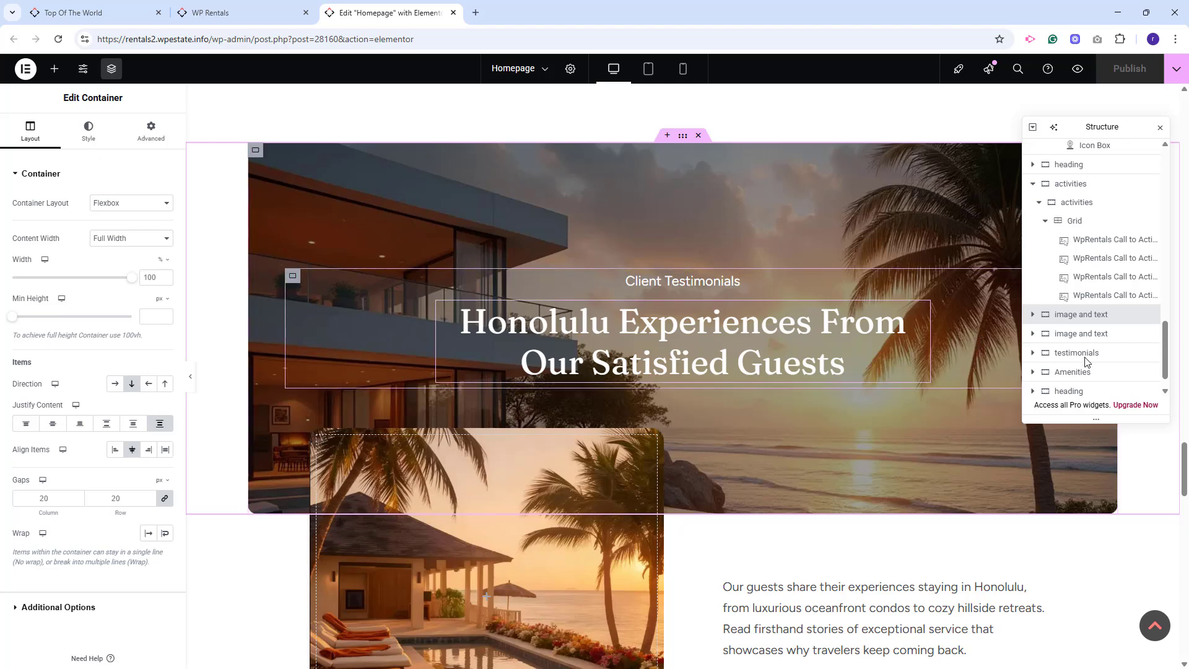
pyautogui.click(1033, 314)
pyautogui.click(1071, 333)
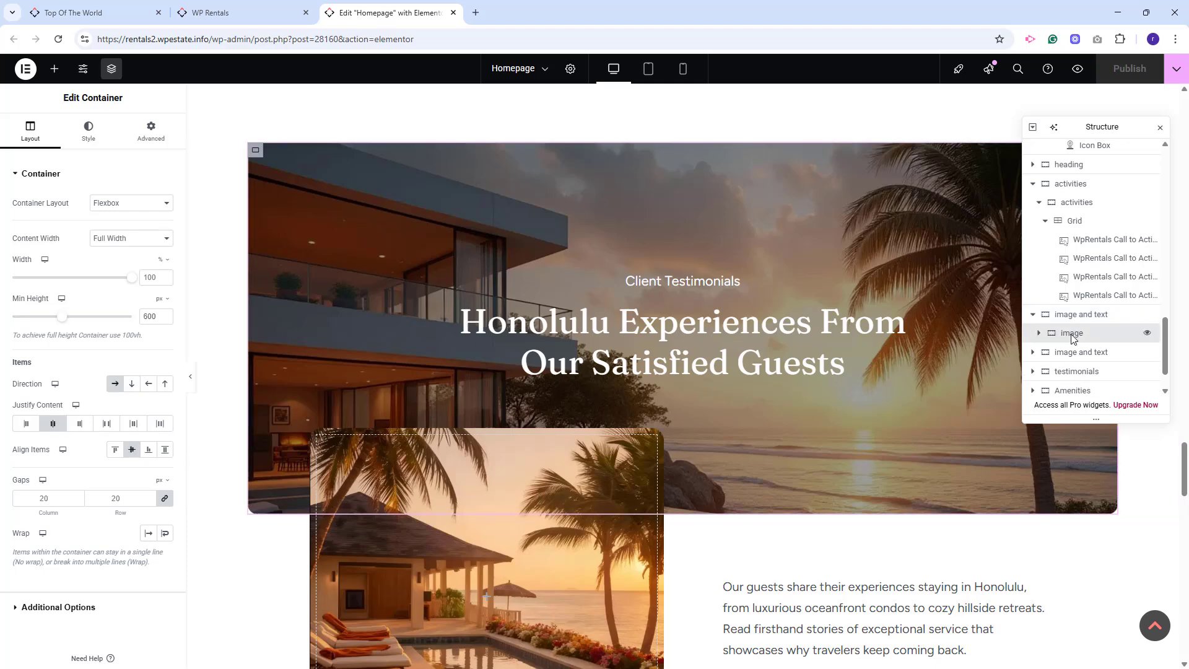
pyautogui.click(647, 349)
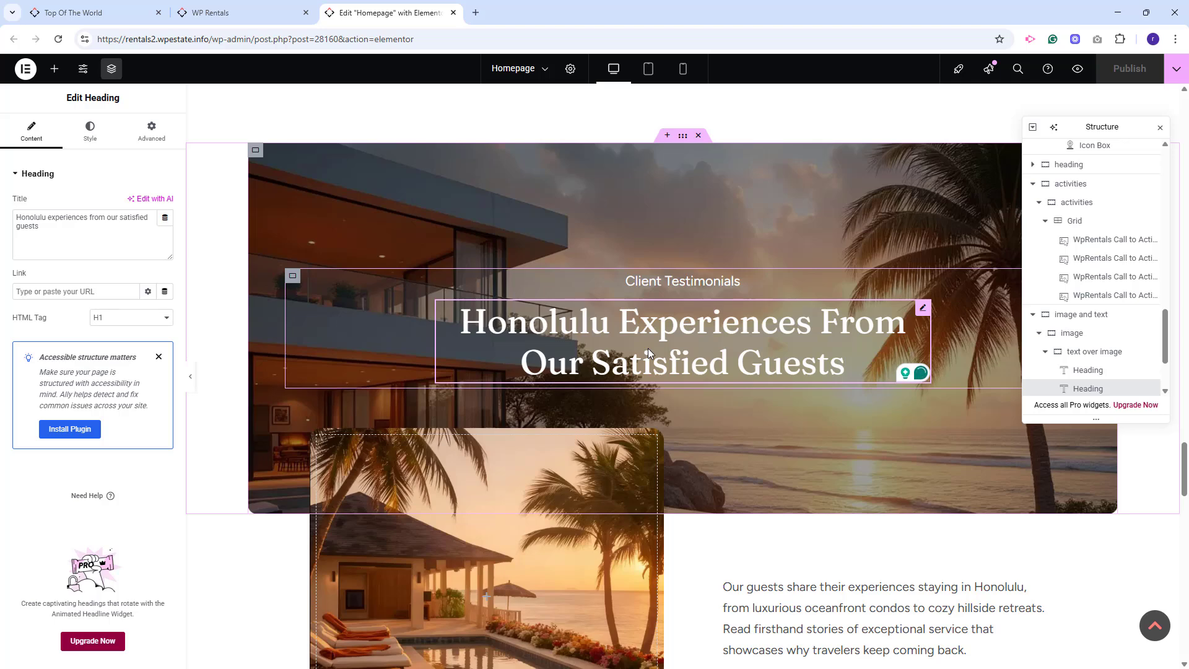
# Inspect the second image and text section's image container background and margin settings, guest experiences text and Contact Us Today button.
pyautogui.scroll(-3, 470, 496)
pyautogui.click(470, 497)
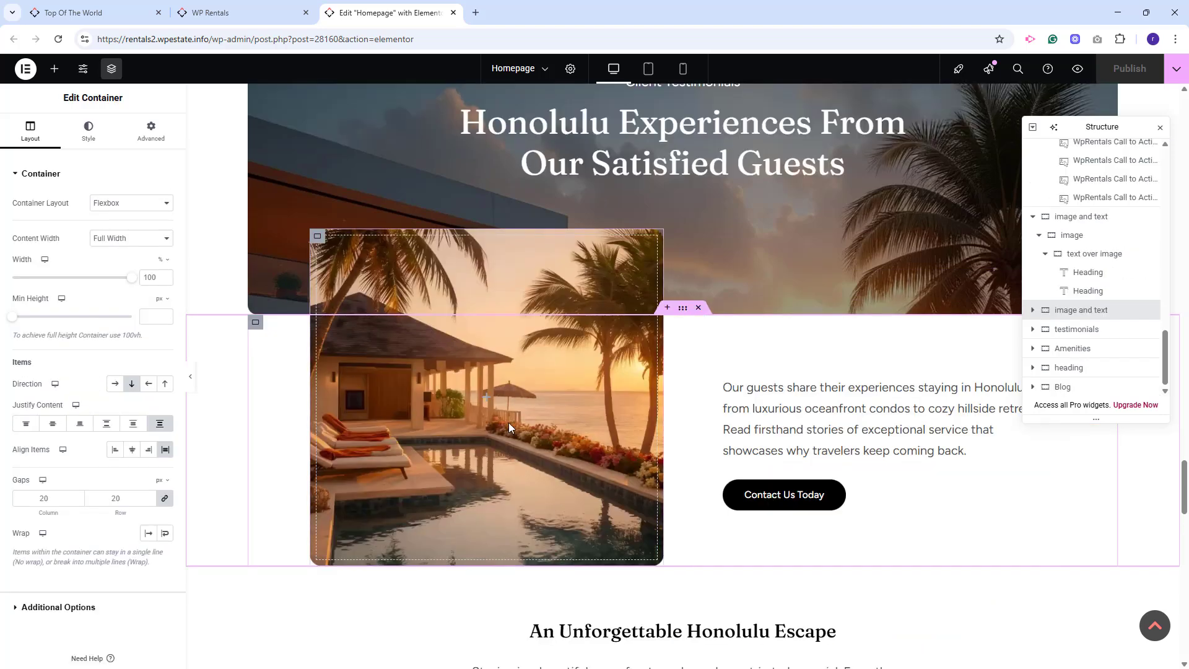
pyautogui.click(570, 463)
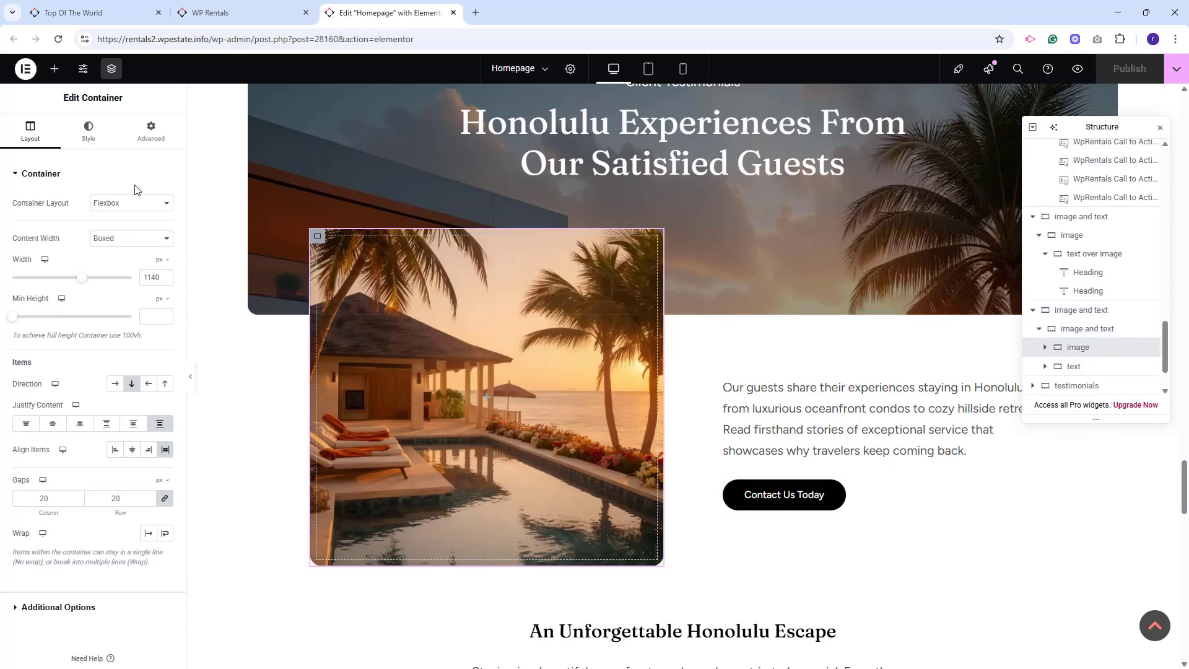
pyautogui.click(88, 131)
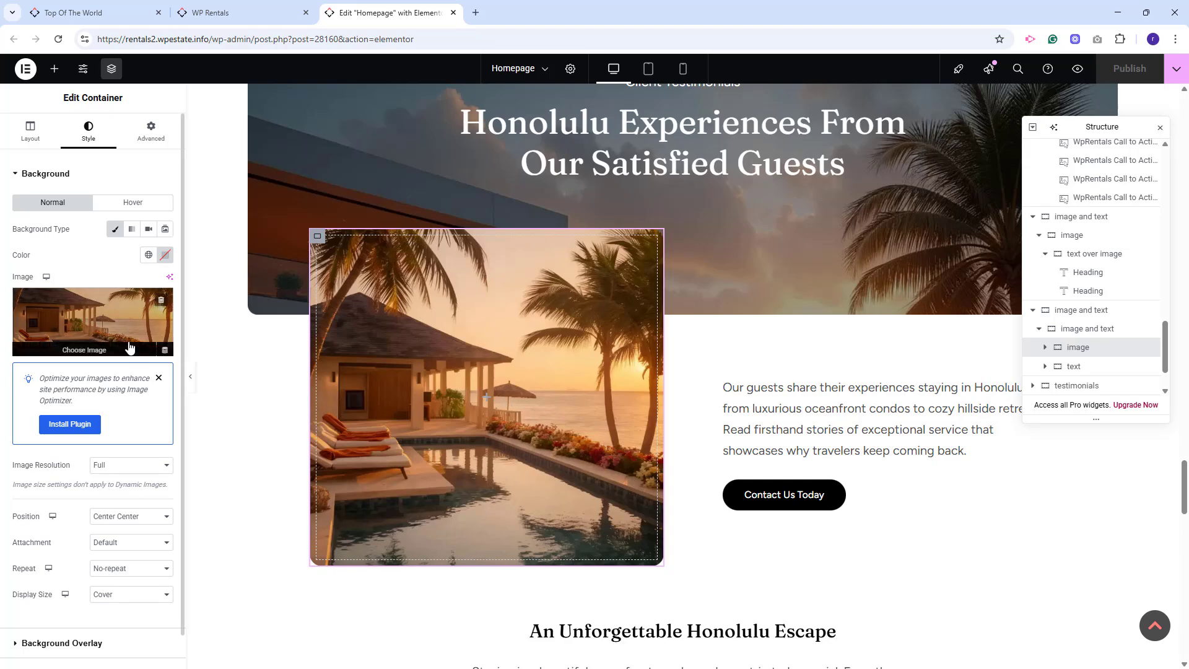
pyautogui.click(151, 133)
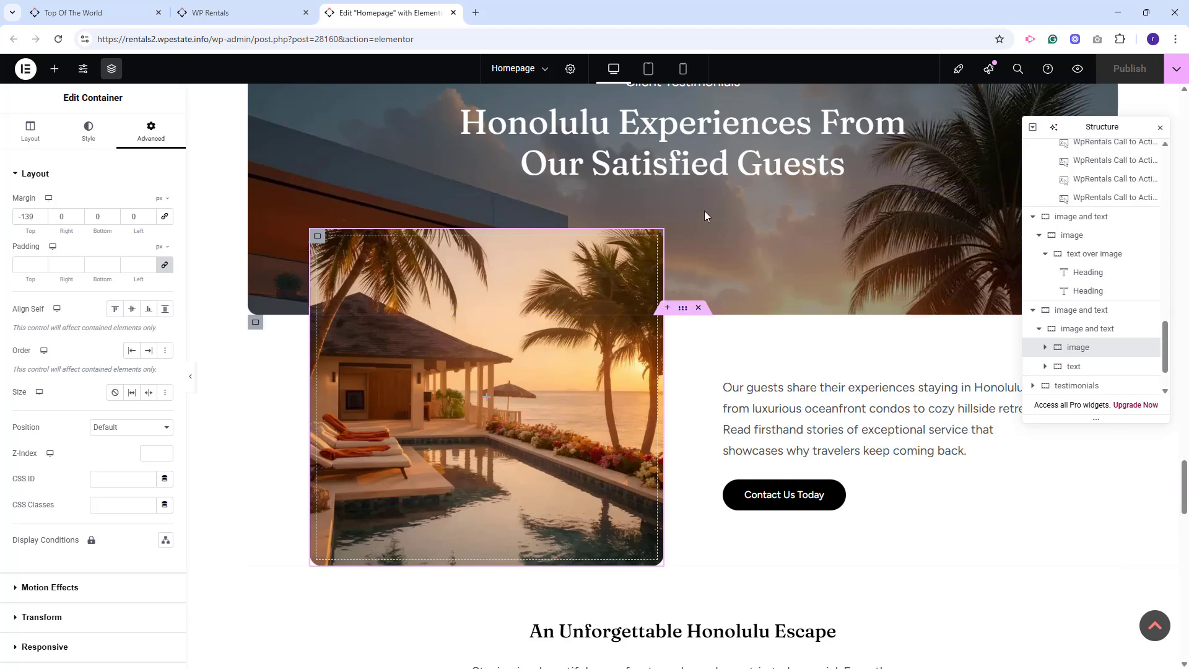
pyautogui.click(867, 447)
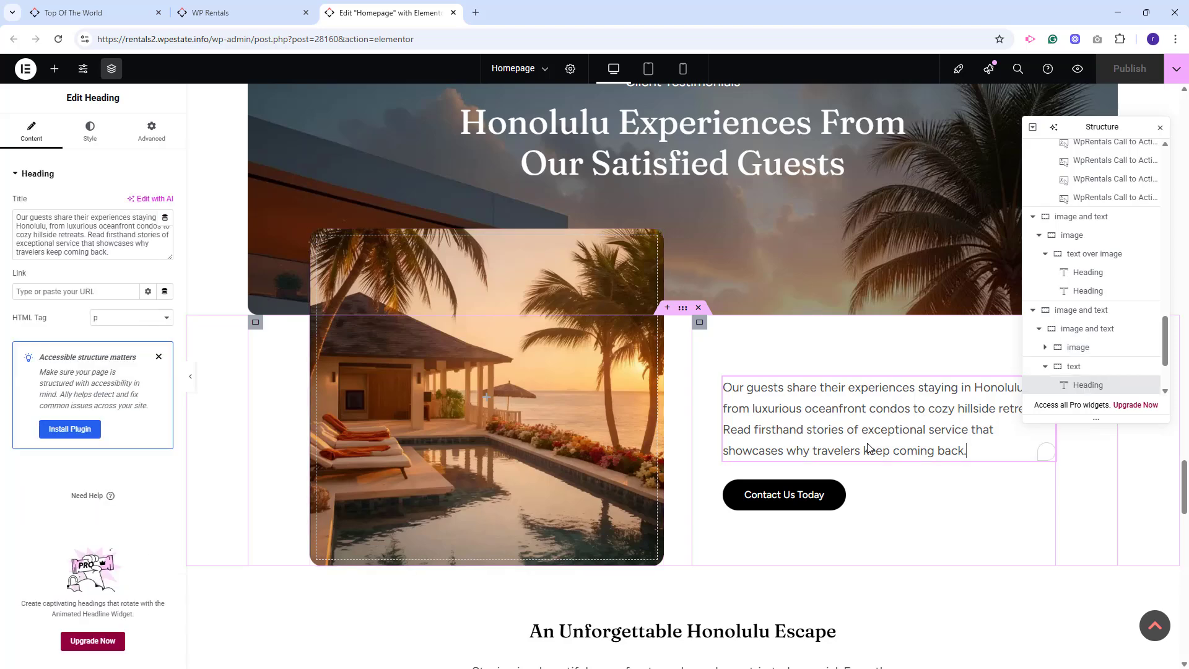
pyautogui.click(810, 508)
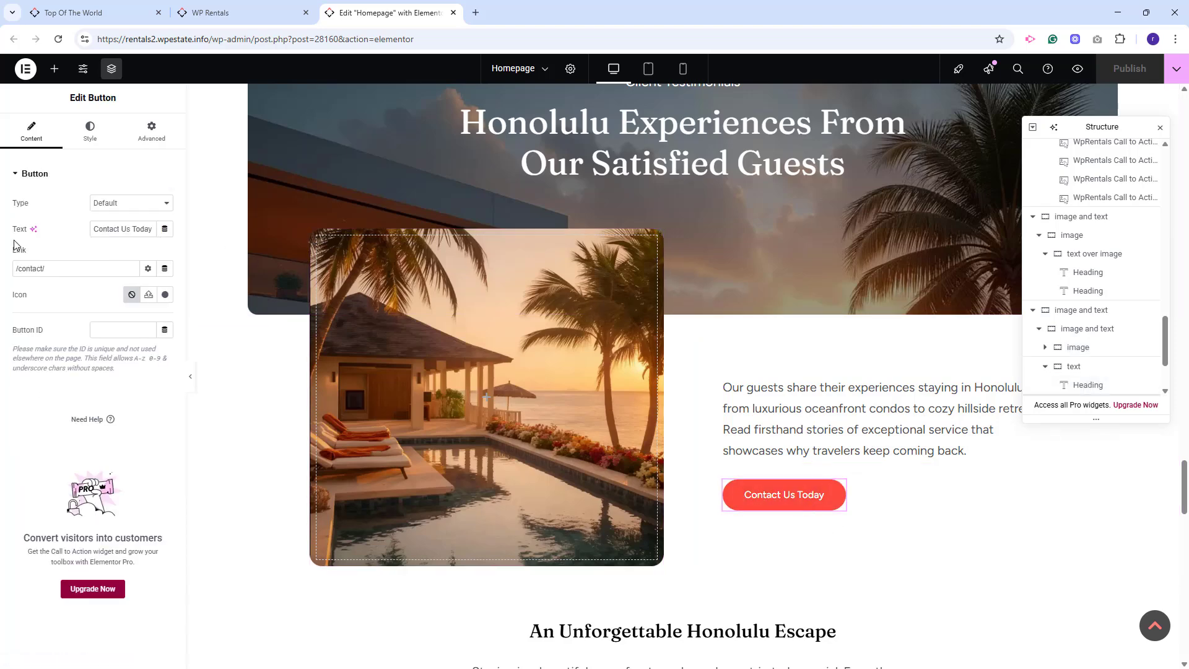
# View the Testimonial Slider widget's fields for the An Unforgettable Honolulu Escape entry.
pyautogui.click(759, 464)
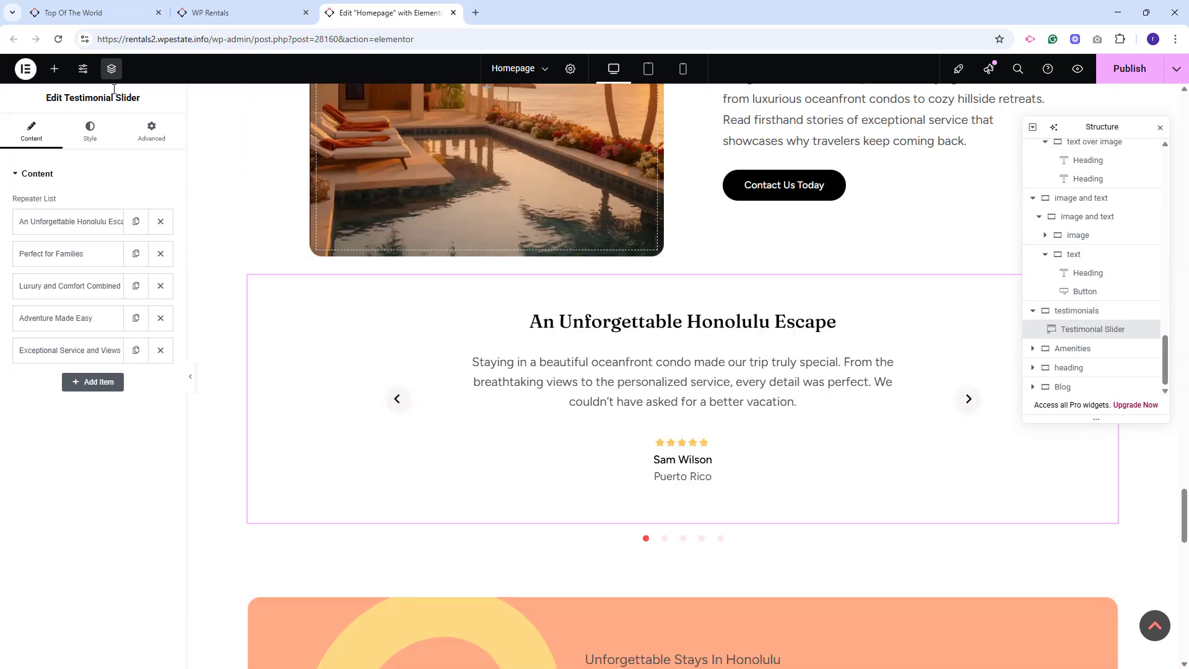
pyautogui.click(84, 216)
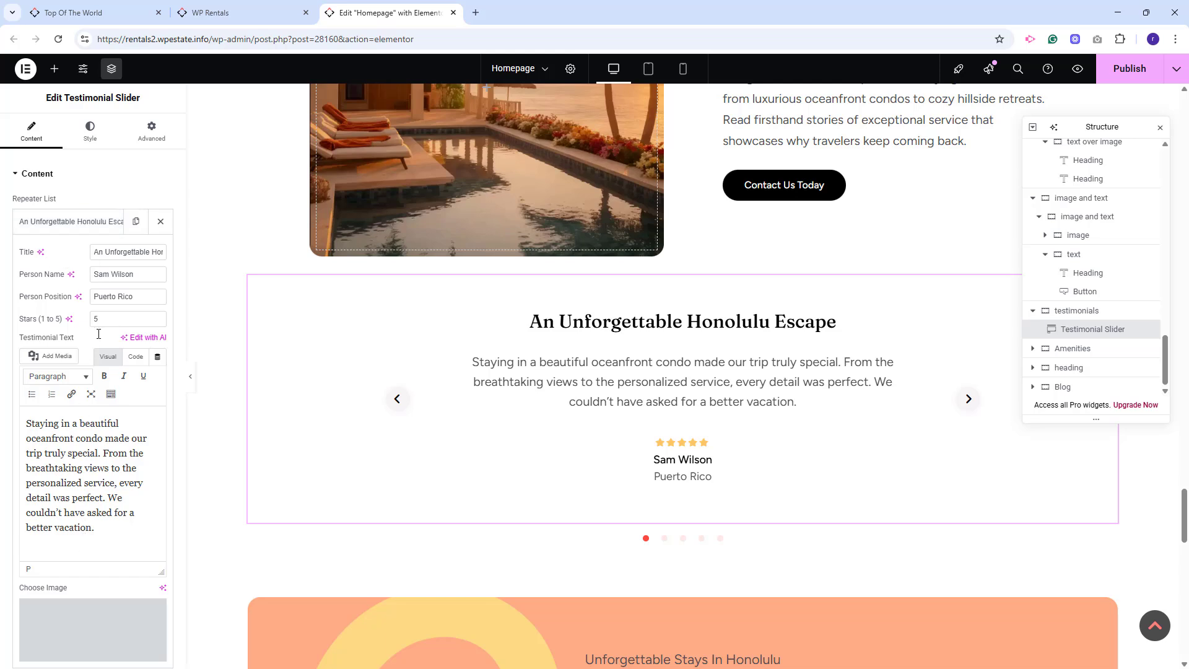
pyautogui.scroll(-1, 98, 334)
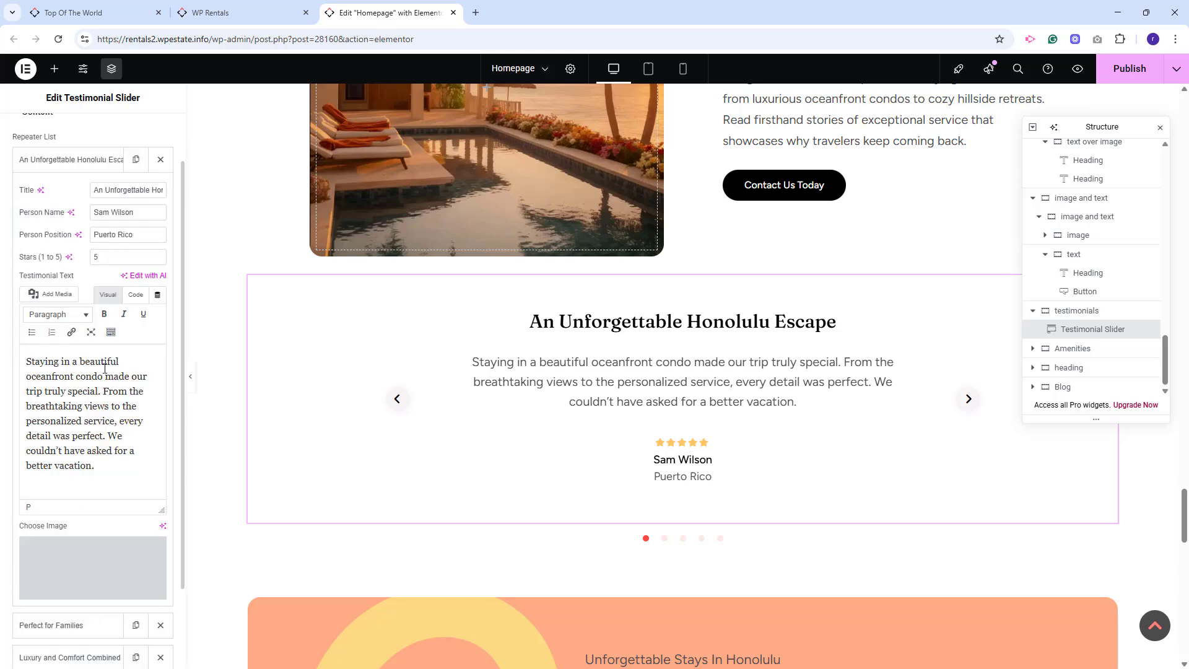
# View the Testimonial Slider's fields and image for the Perfect for Families entry.
pyautogui.click(58, 629)
pyautogui.scroll(-6, 909, 345)
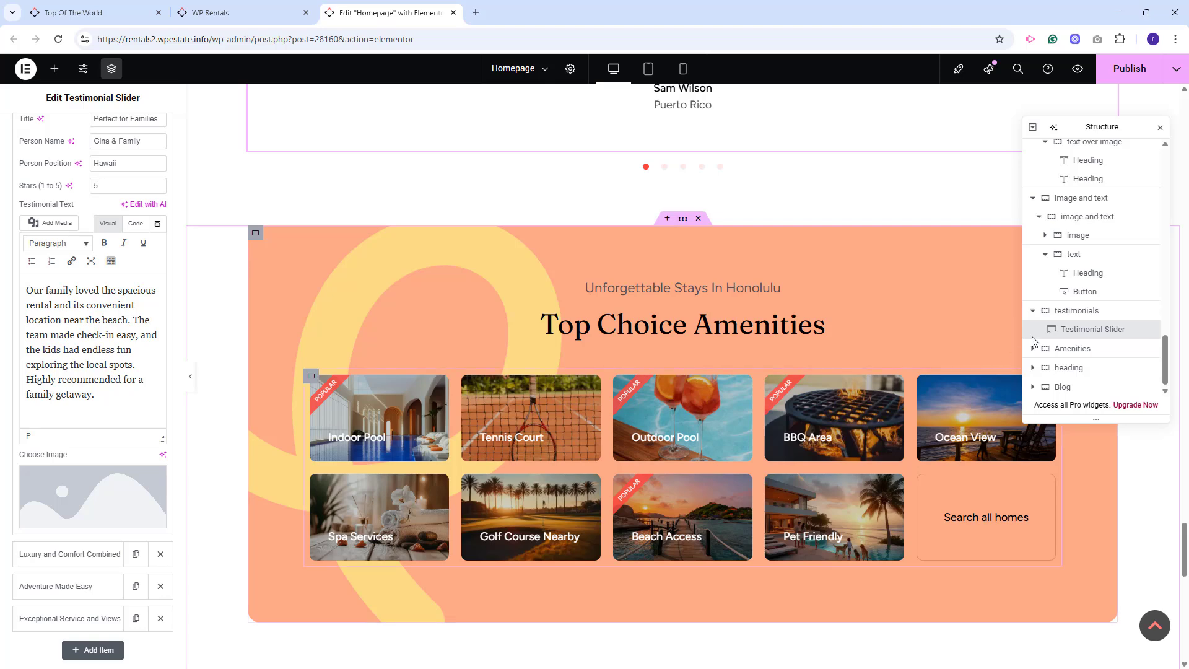
# Inspect the Amenities section's container with bg image, including its background image settings.
pyautogui.click(1071, 348)
pyautogui.click(1099, 368)
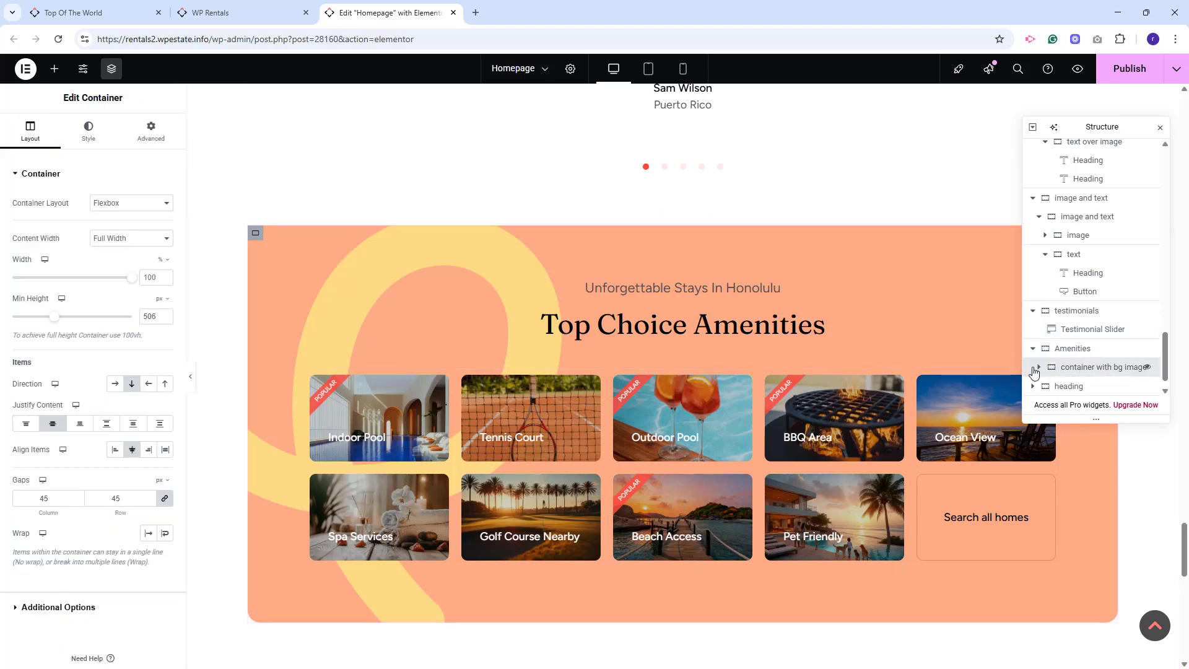
pyautogui.click(89, 133)
pyautogui.moveTo(40, 310)
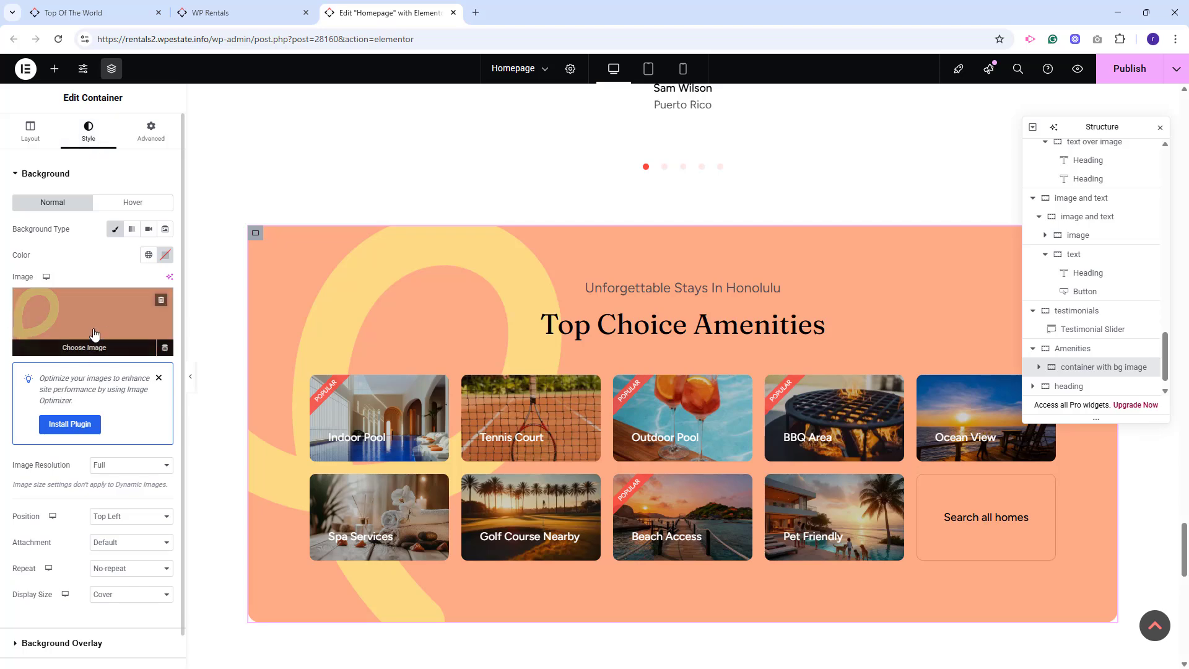
# Inspect the Top Choice Amenities headings and the Indoor Pool WpRentals Call to Action card's image and content settings.
pyautogui.click(707, 312)
pyautogui.click(702, 334)
pyautogui.click(392, 430)
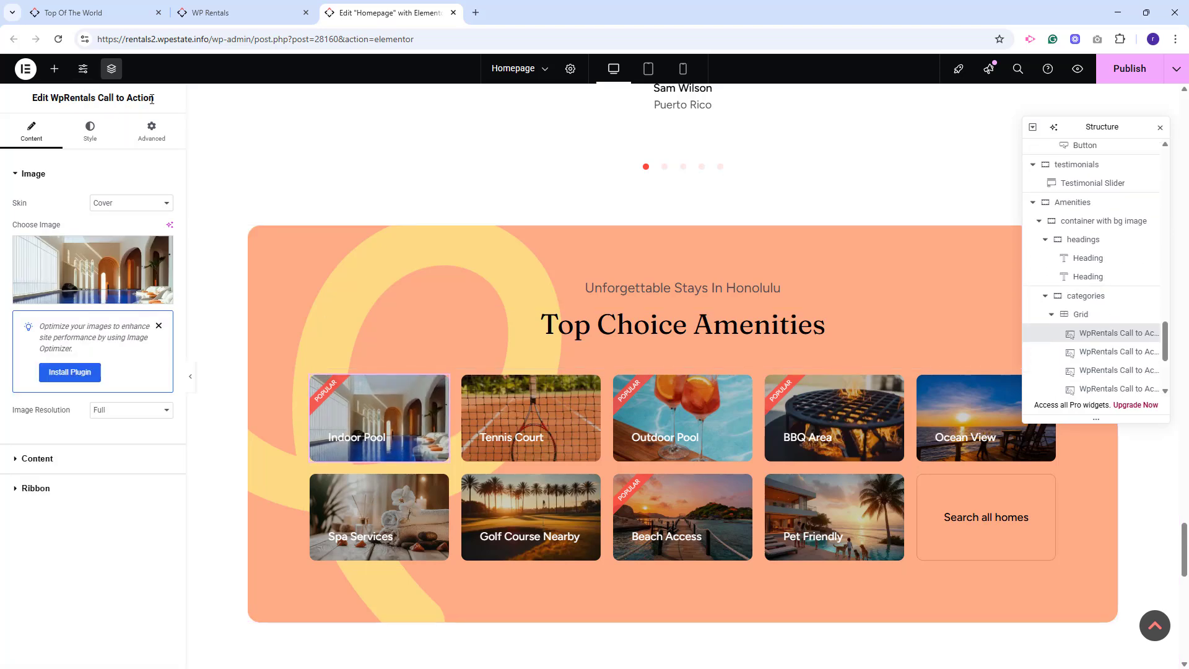
pyautogui.moveTo(84, 263)
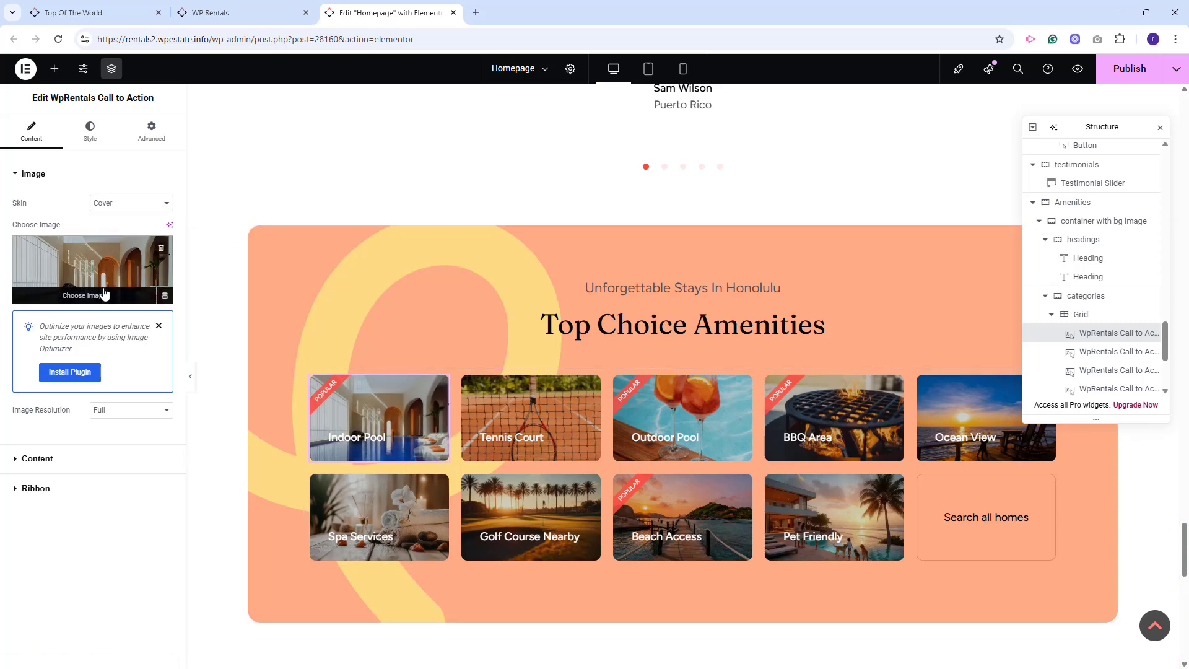
pyautogui.click(50, 459)
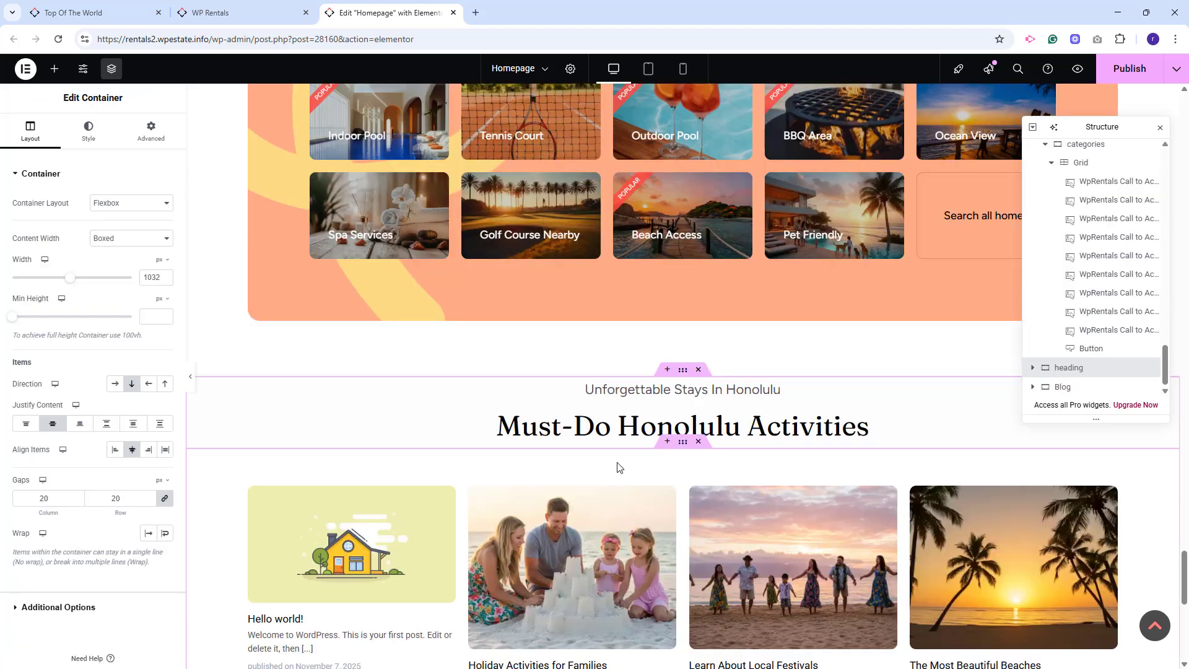
# Inspect the WpRentals Recent Items widget under Must-Do Honolulu Activities, including its item type options, filters and content settings.
pyautogui.scroll(-3, 618, 468)
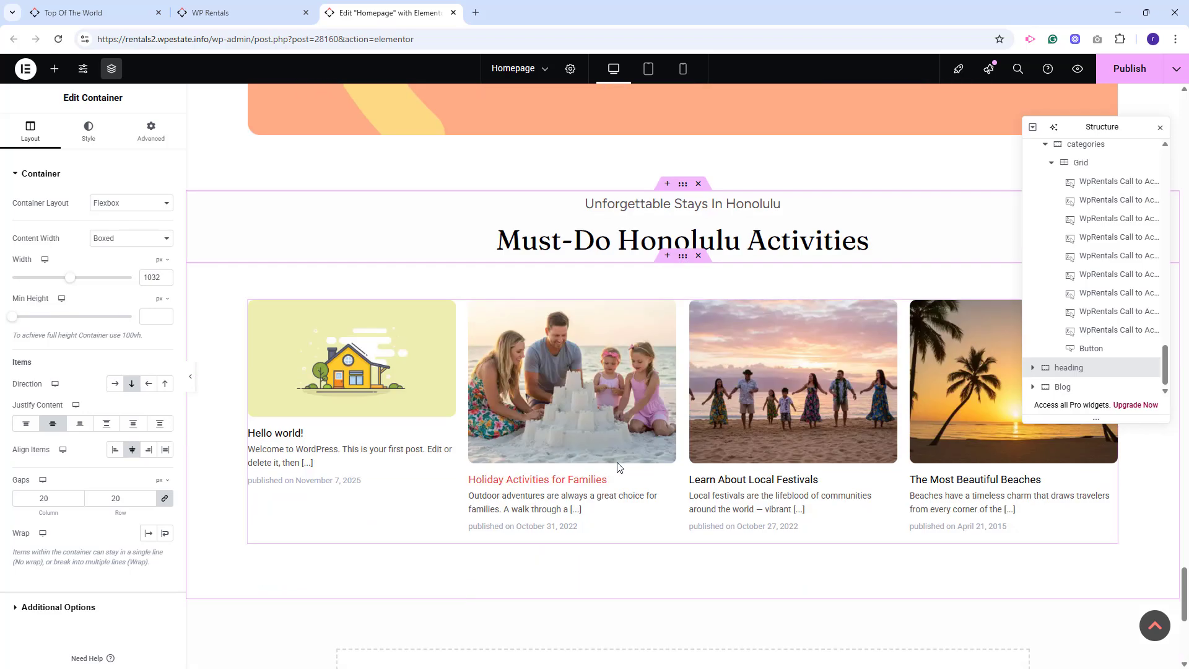
pyautogui.click(617, 467)
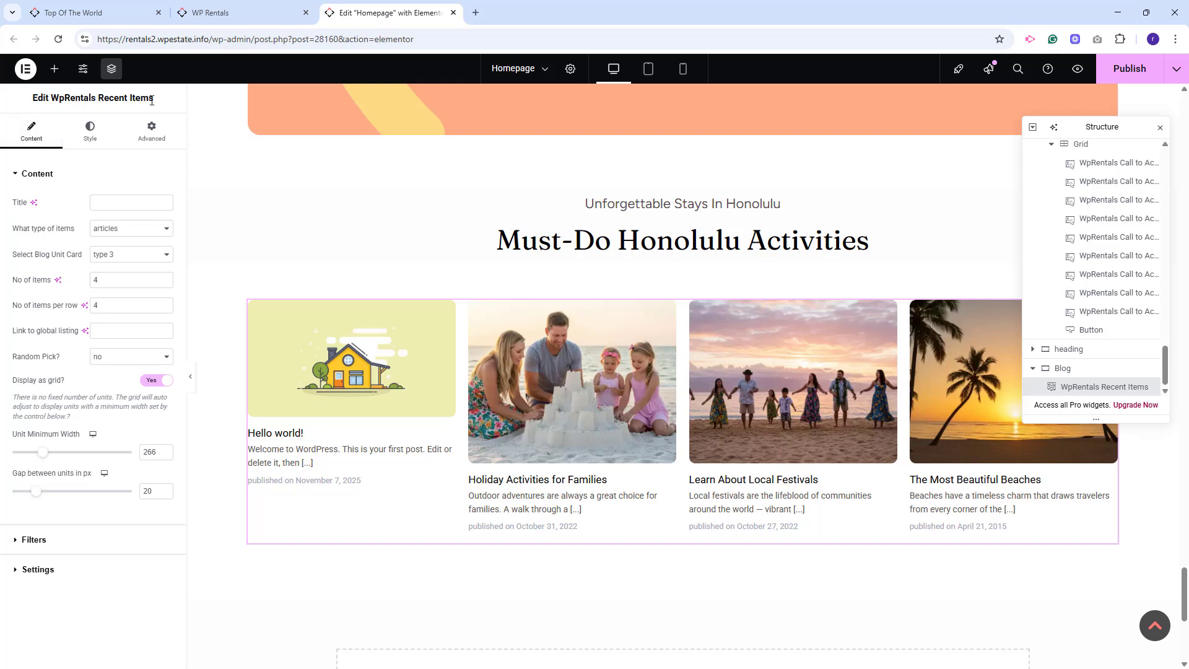
pyautogui.click(125, 234)
pyautogui.click(126, 237)
pyautogui.click(34, 540)
pyautogui.click(32, 172)
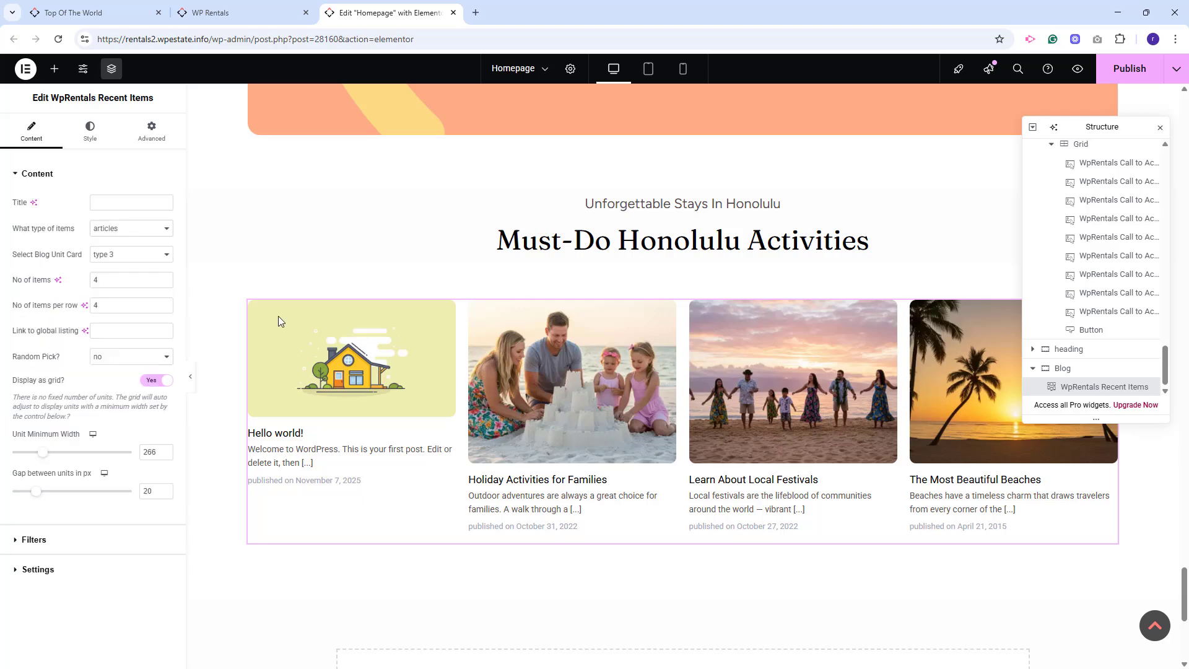